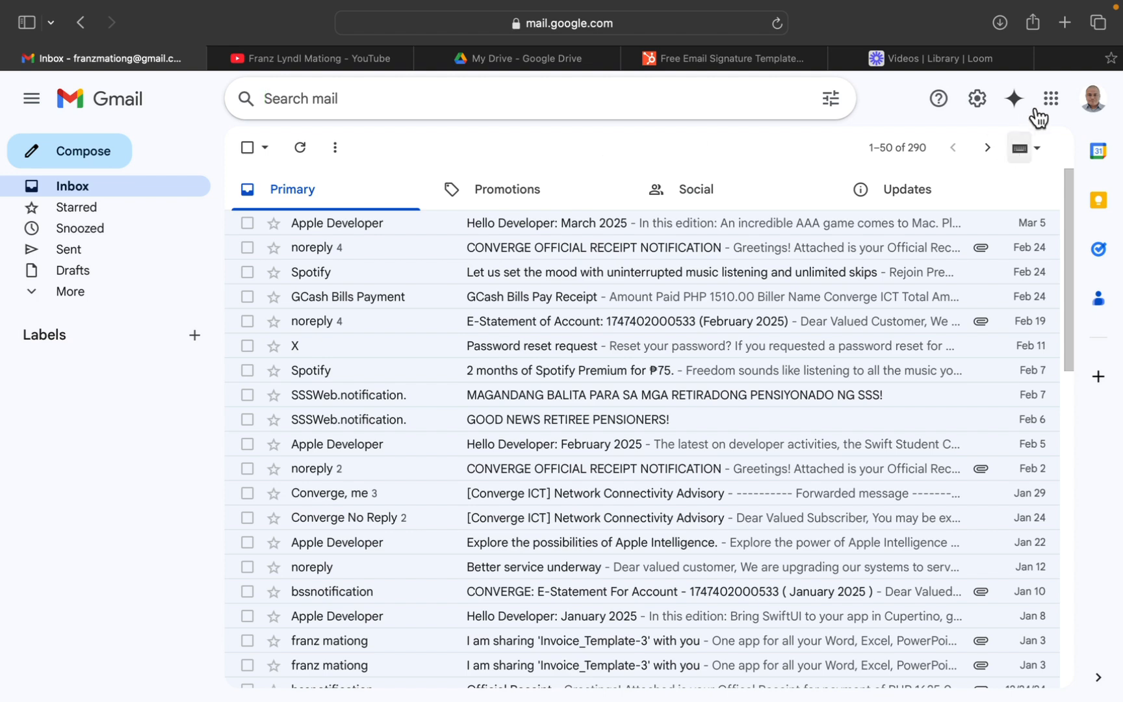
Switch the star preset to all stars in the general Gmail settings and save the changes.
{"action": "left_click", "coordinate": [1049, 101]}
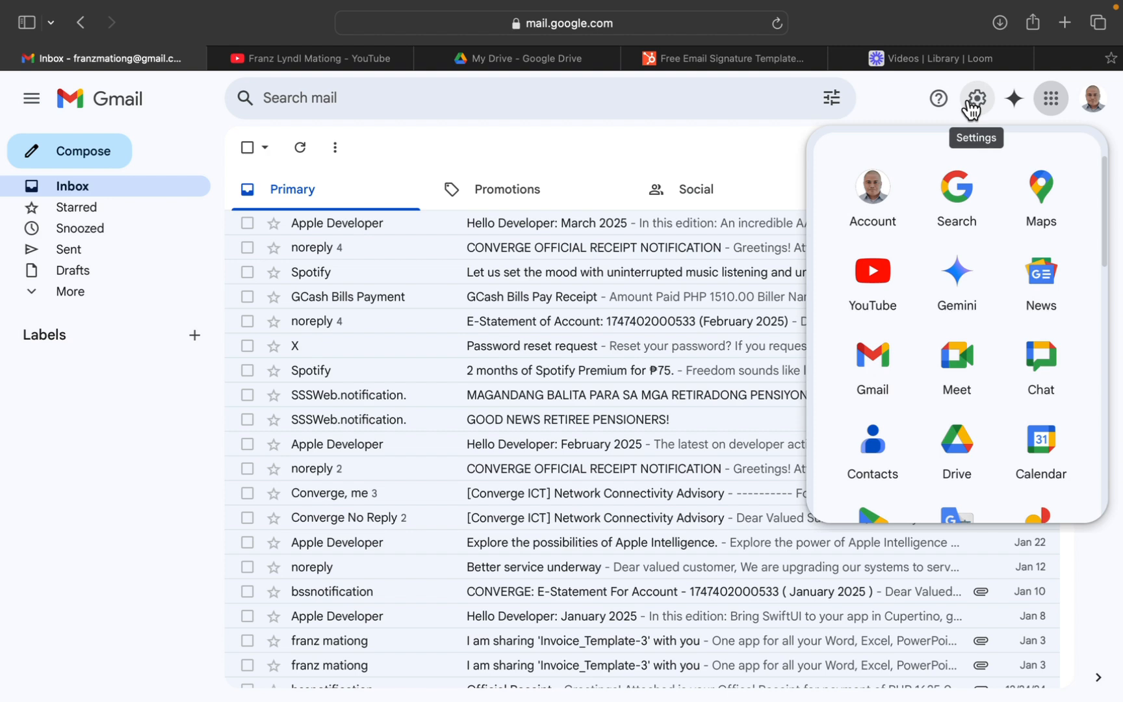
{"action": "left_click", "coordinate": [758, 143]}
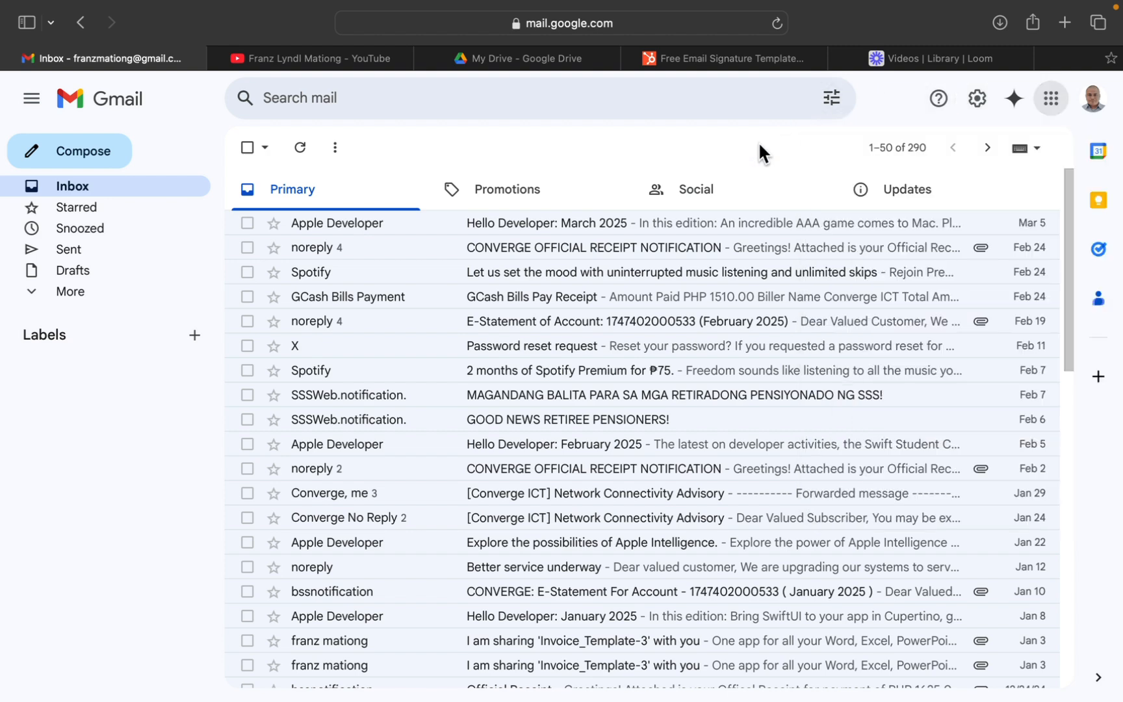
{"action": "left_click", "coordinate": [978, 99]}
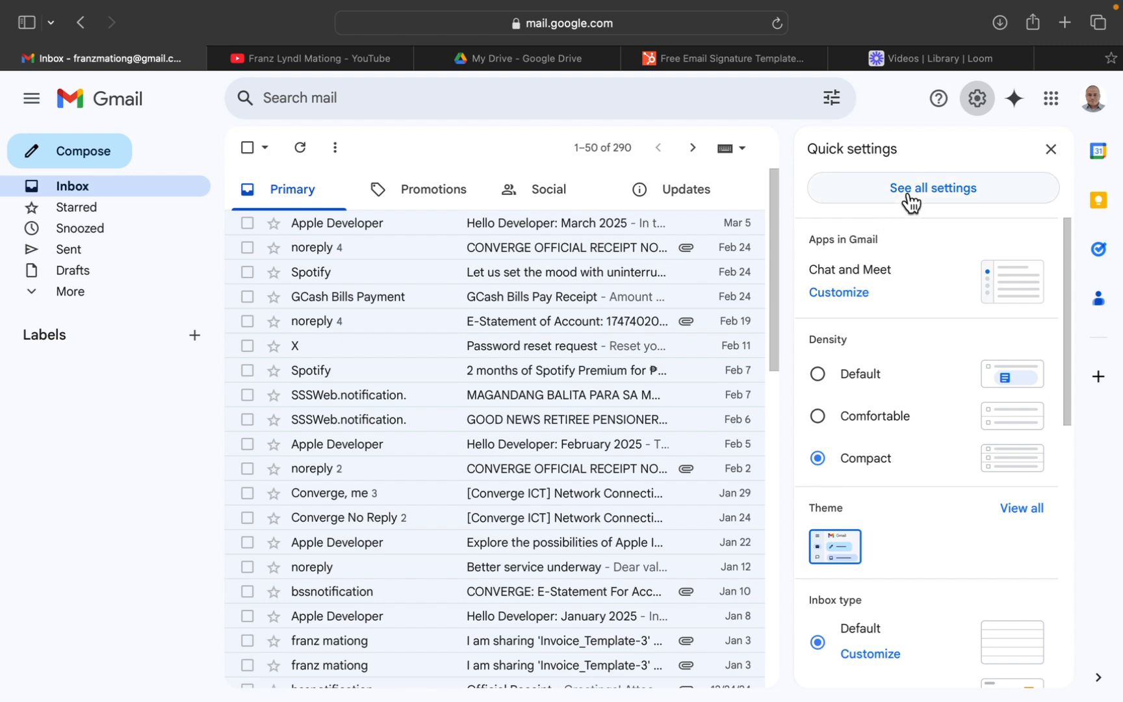
{"action": "left_click", "coordinate": [910, 202]}
{"action": "left_click_drag", "start_coordinate": [1067, 273], "coordinate": [1063, 526]}
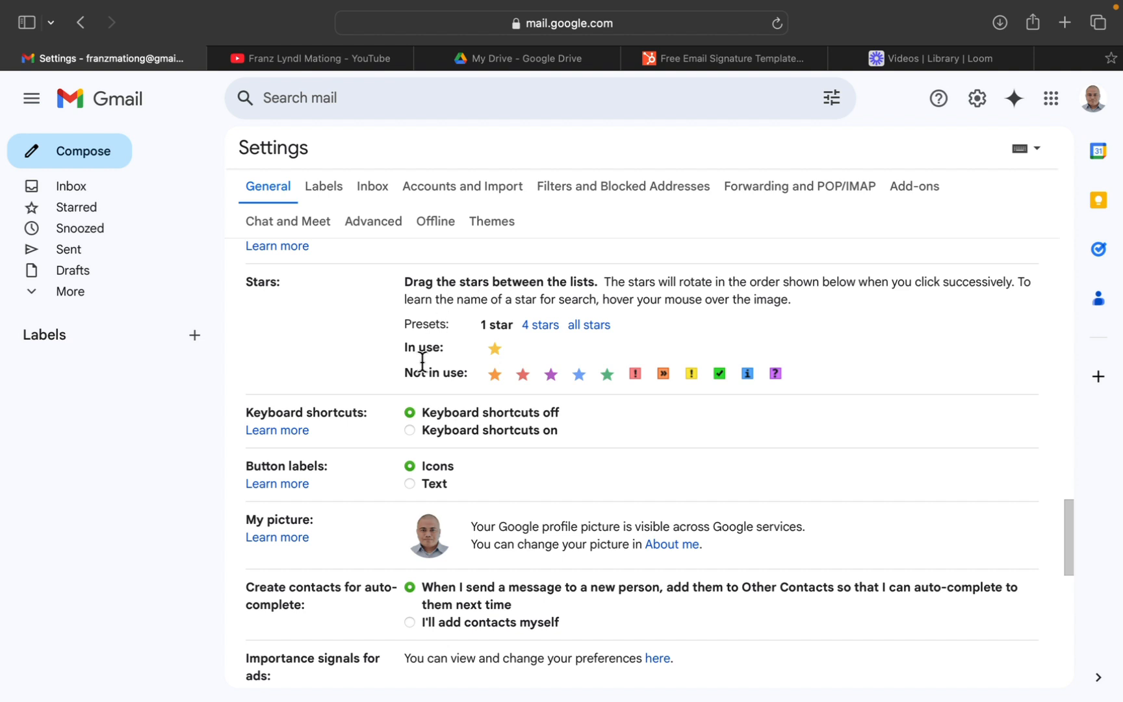
{"action": "left_click", "coordinate": [580, 328]}
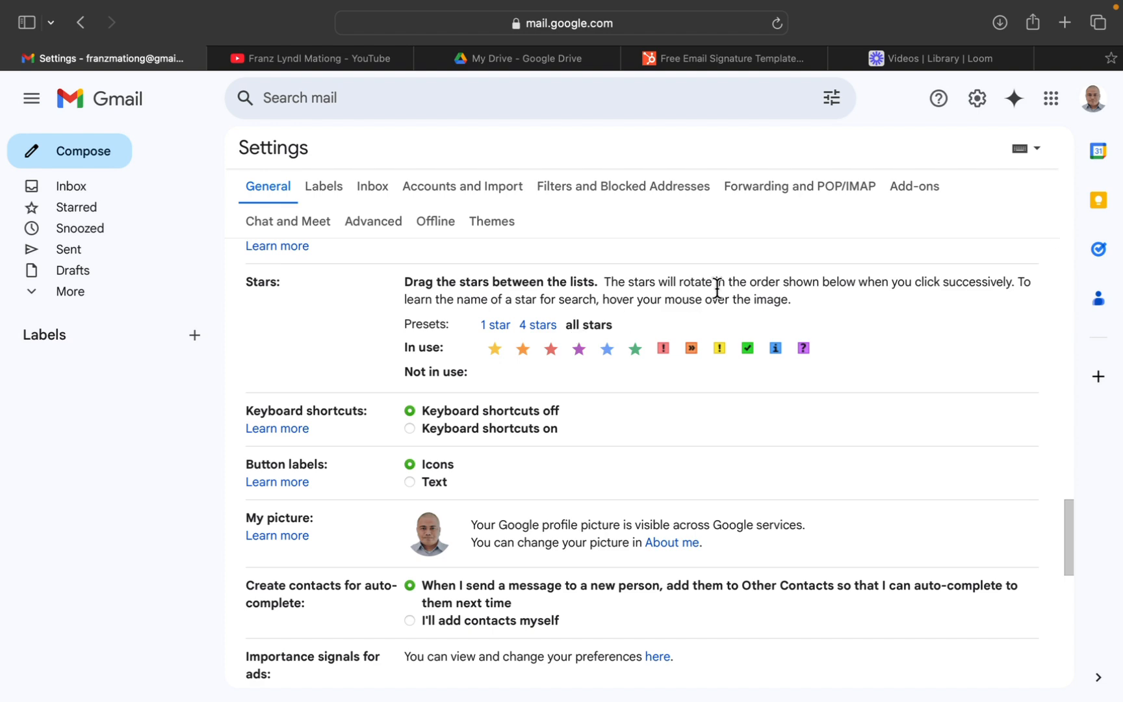
{"action": "left_click_drag", "start_coordinate": [1064, 553], "coordinate": [1070, 682]}
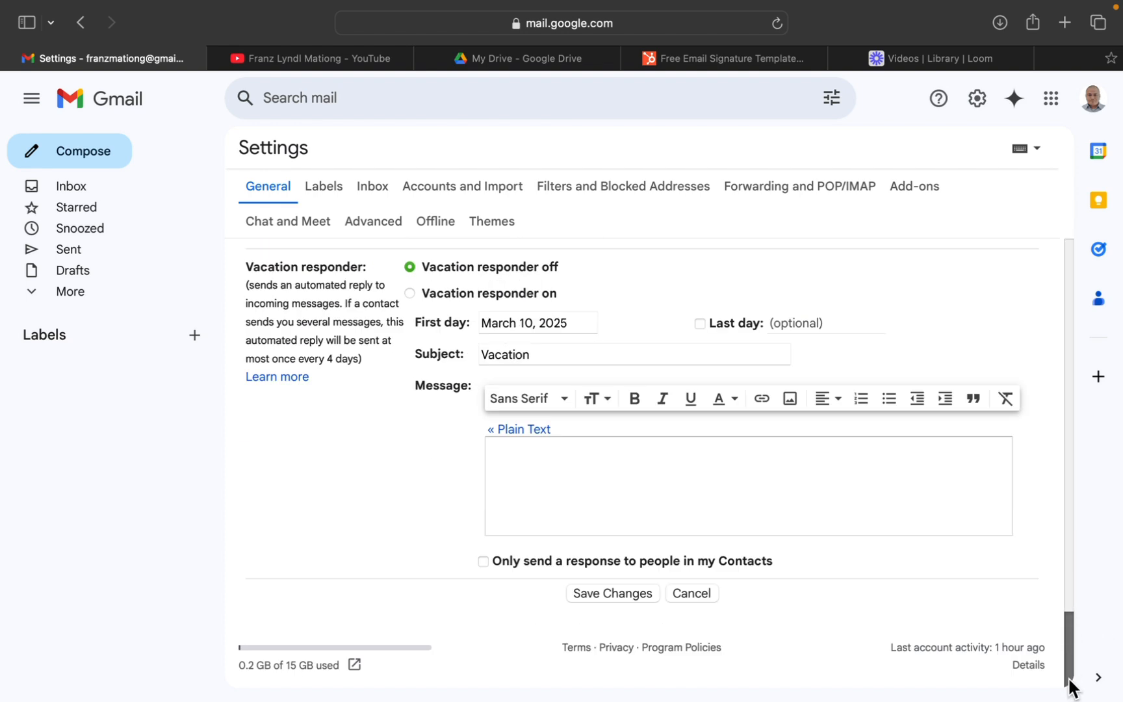
{"action": "left_click", "coordinate": [621, 594]}
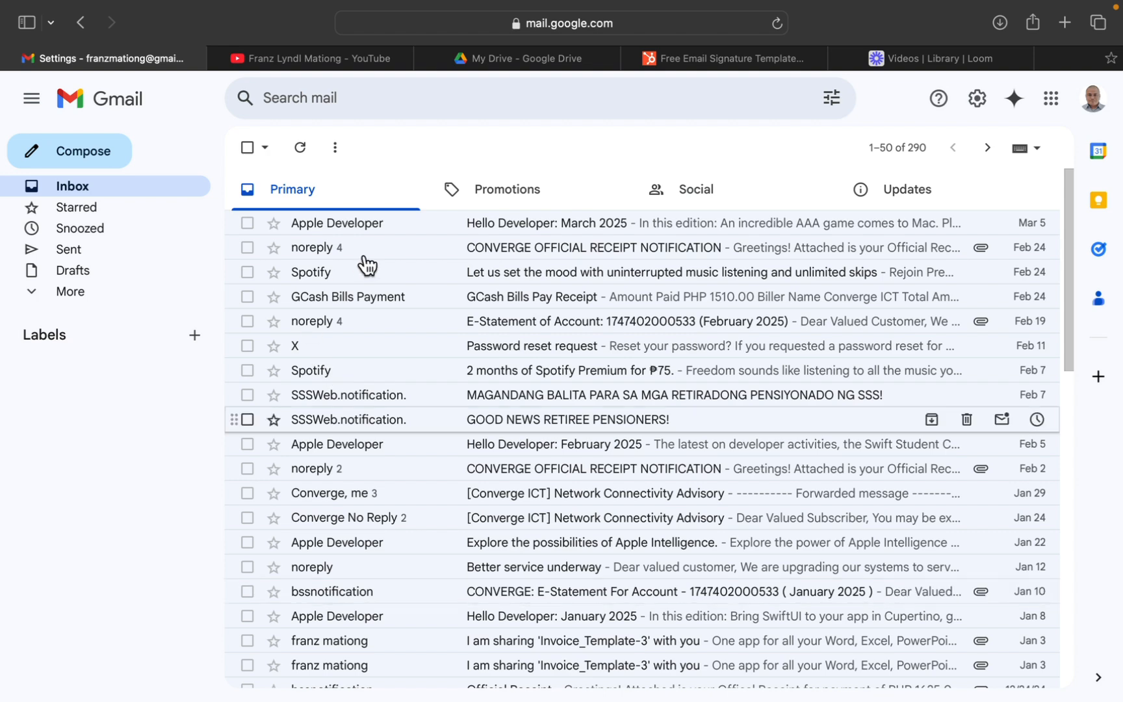
Cycle the star marker of the "Hello Developer: March 2025" email through the available star types, back to unstarred.
{"action": "left_click", "coordinate": [247, 223]}
{"action": "left_click", "coordinate": [247, 223]}
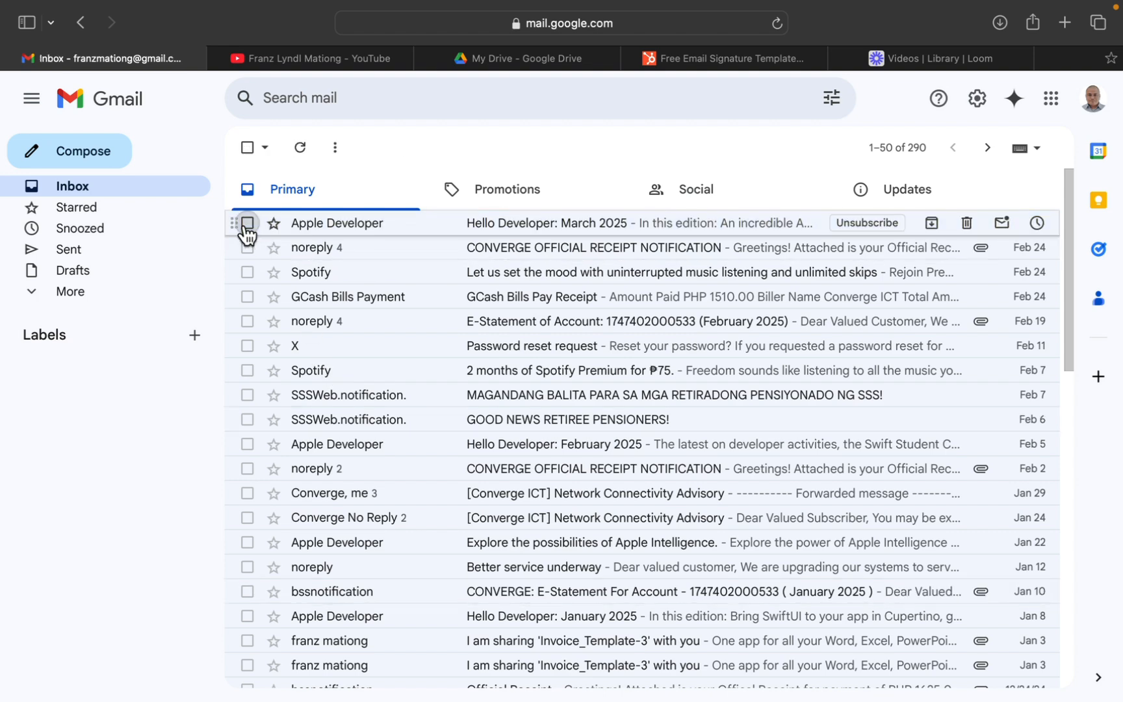
{"action": "left_click", "coordinate": [273, 223]}
{"action": "left_click", "coordinate": [274, 224]}
{"action": "left_click", "coordinate": [274, 224]}
{"action": "left_click", "coordinate": [274, 224]}
{"action": "left_click", "coordinate": [274, 224]}
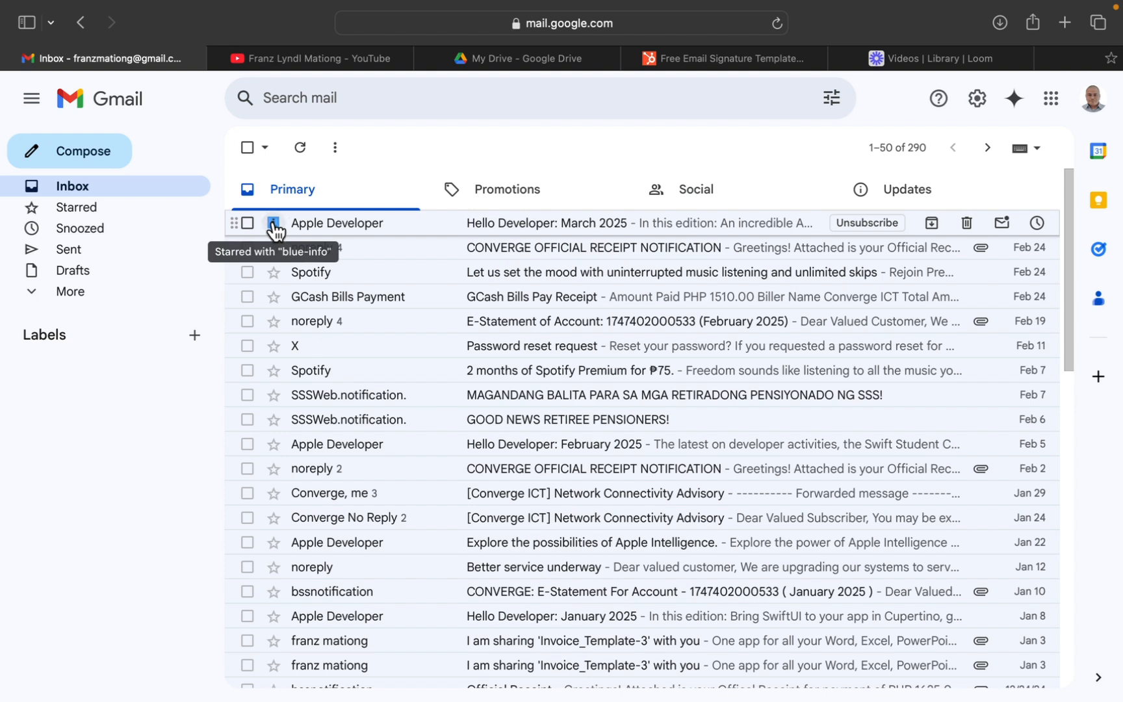
{"action": "left_click", "coordinate": [273, 224]}
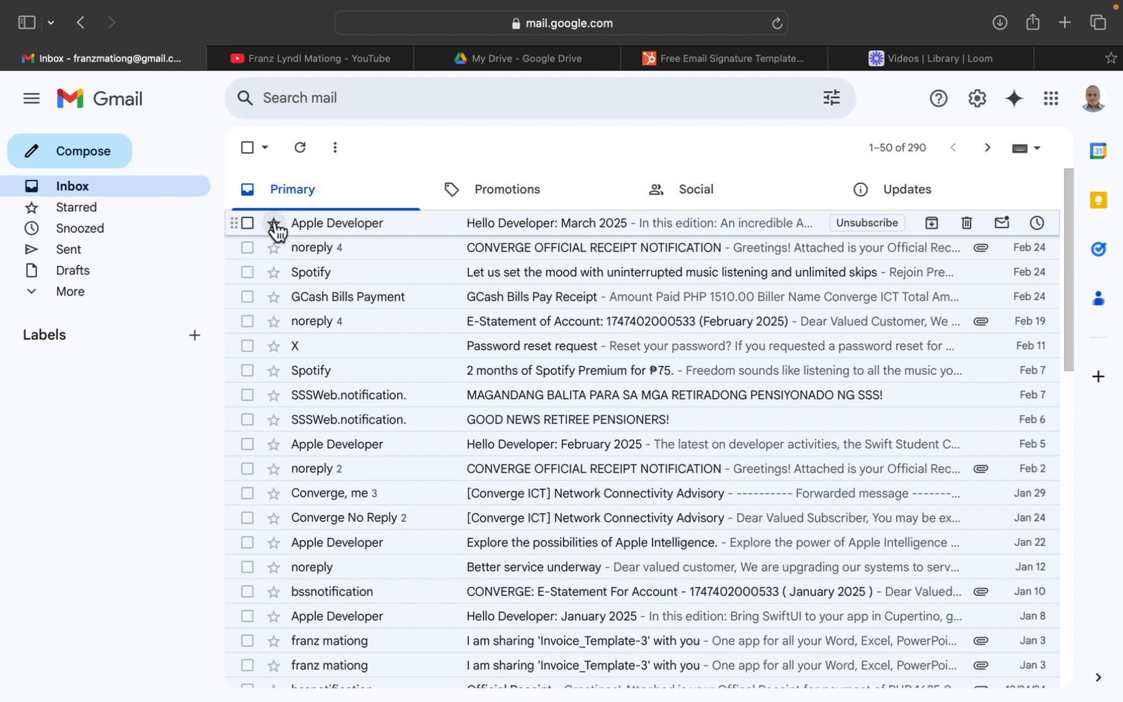
{"action": "left_click", "coordinate": [274, 223]}
{"action": "left_click", "coordinate": [277, 227]}
{"action": "left_click", "coordinate": [275, 224]}
{"action": "left_click", "coordinate": [274, 223]}
{"action": "left_click", "coordinate": [274, 223]}
{"action": "left_click", "coordinate": [274, 224]}
{"action": "left_click", "coordinate": [274, 223]}
Create a new label named Converge.
{"action": "left_click", "coordinate": [195, 337]}
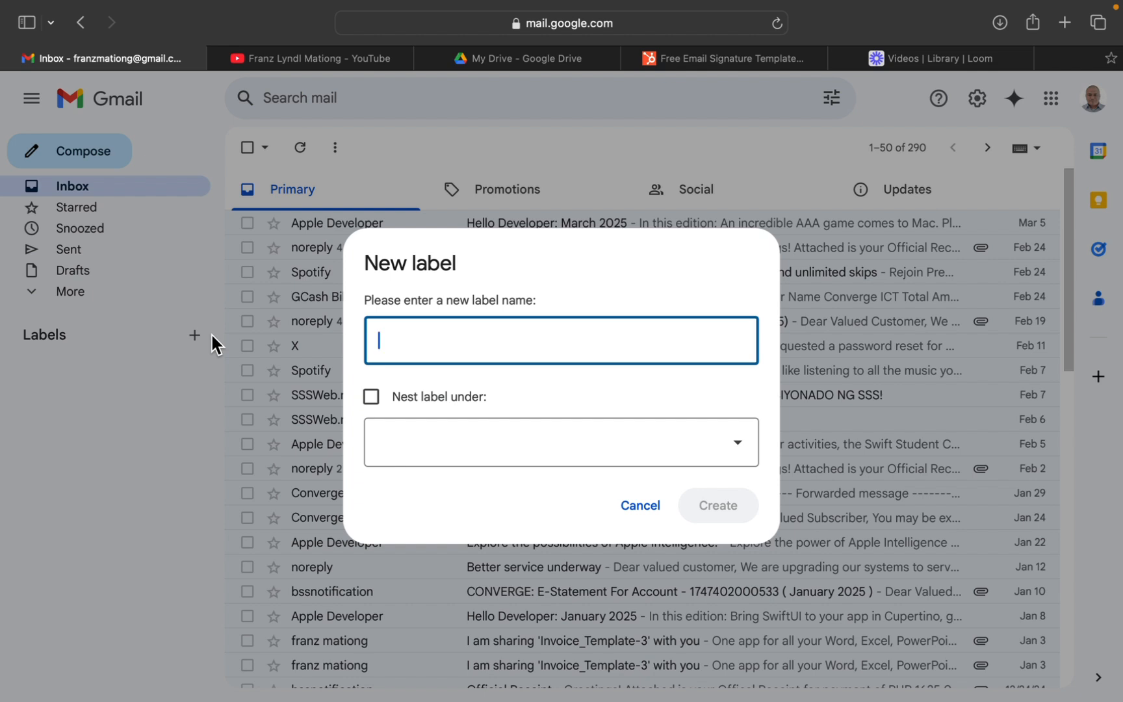
{"action": "type", "text": "Co"}
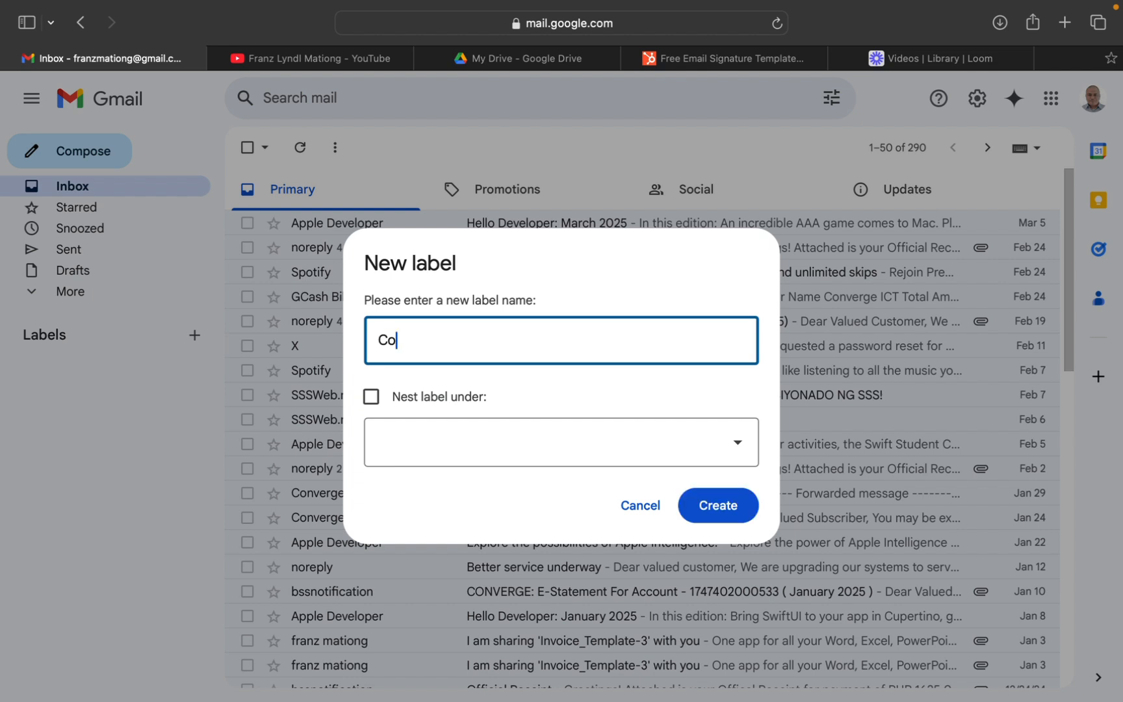
{"action": "type", "text": "nverge"}
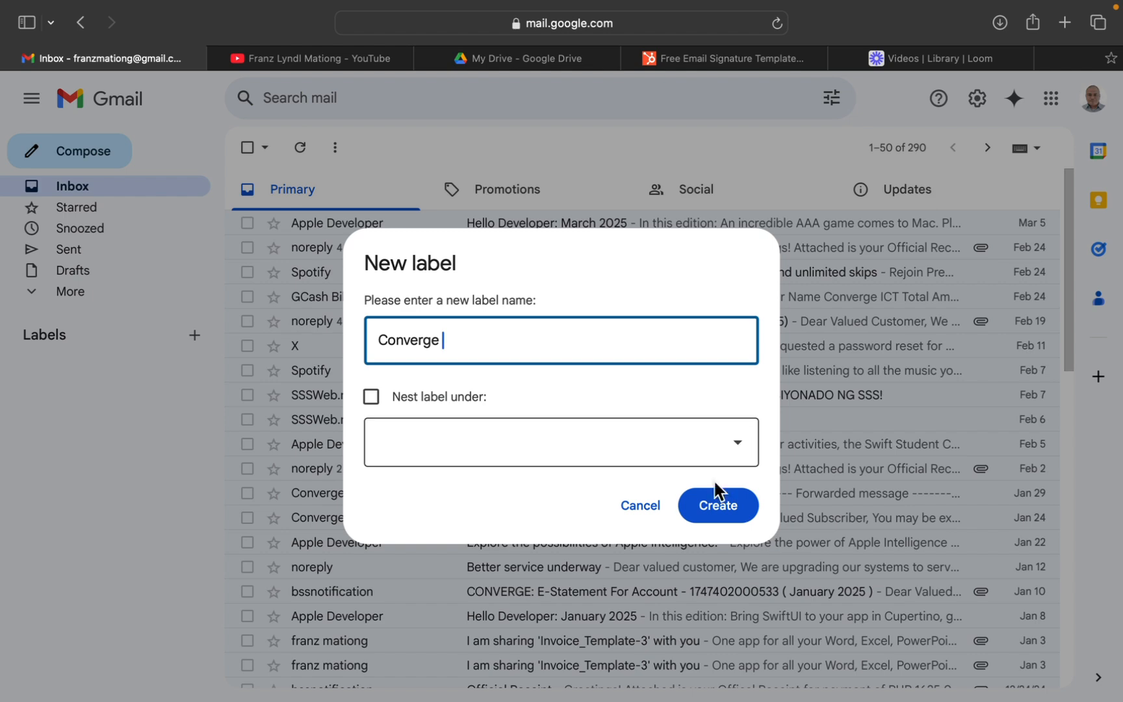
{"action": "left_click", "coordinate": [717, 506]}
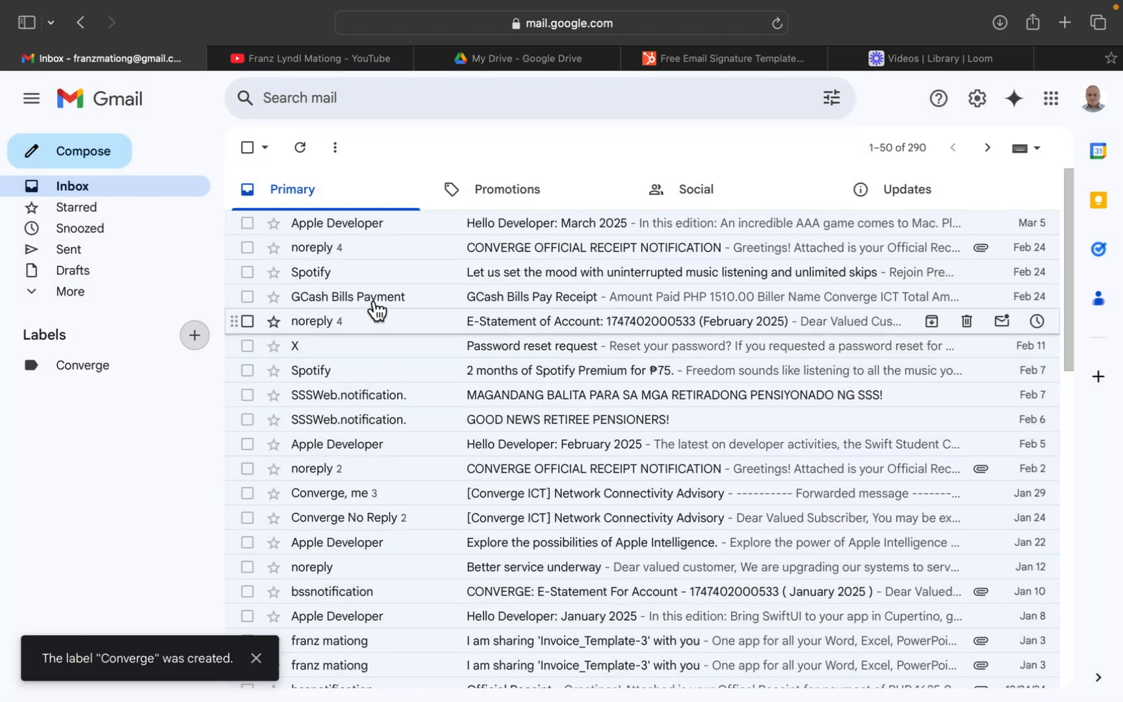
Set the Converge label's color to the darker blue swatch.
{"action": "mouse_move", "coordinate": [171, 372]}
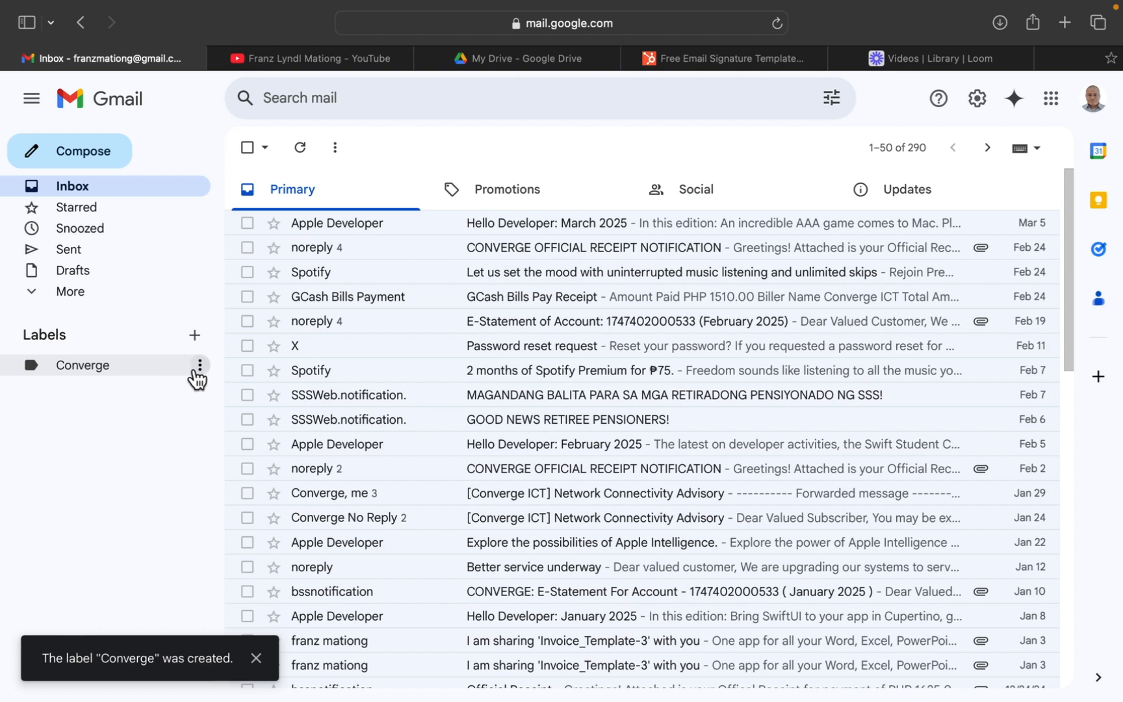
{"action": "left_click", "coordinate": [198, 376]}
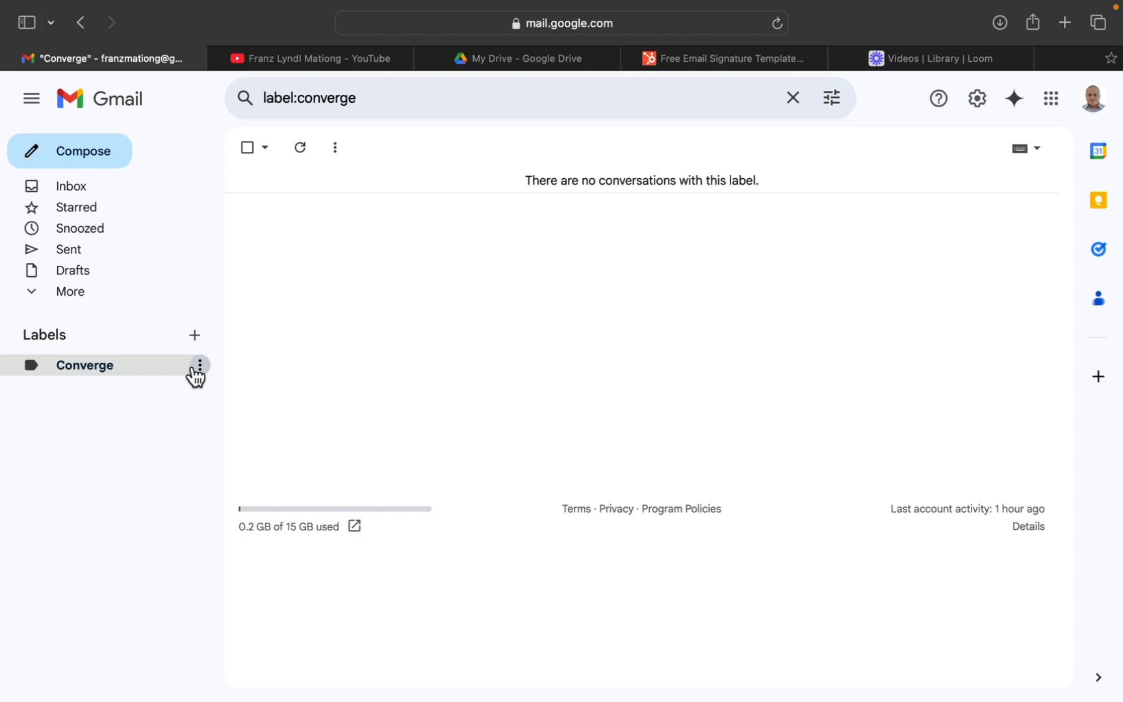
{"action": "left_click", "coordinate": [198, 369]}
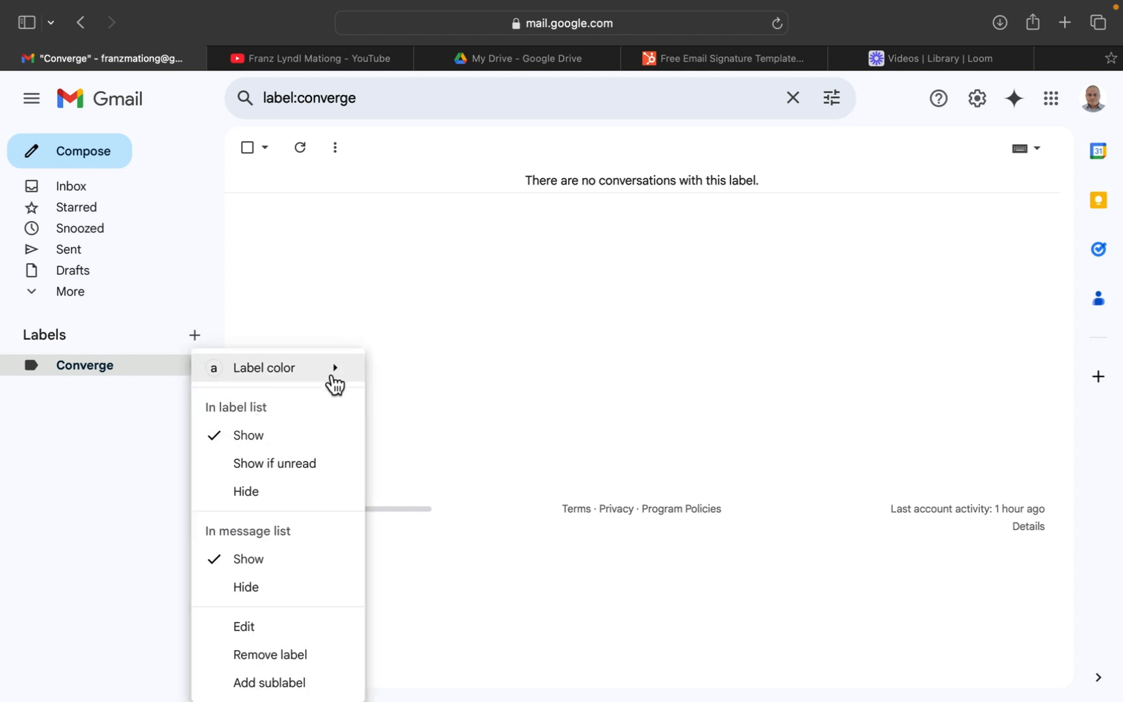
{"action": "mouse_move", "coordinate": [334, 383]}
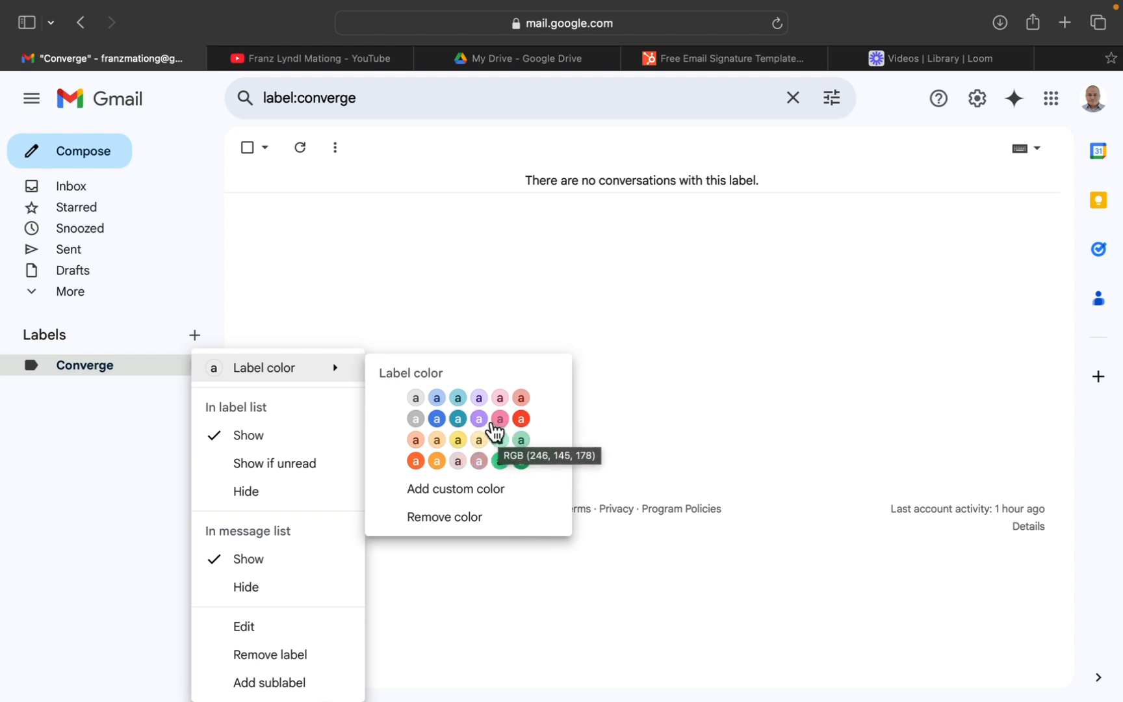
{"action": "left_click", "coordinate": [442, 420]}
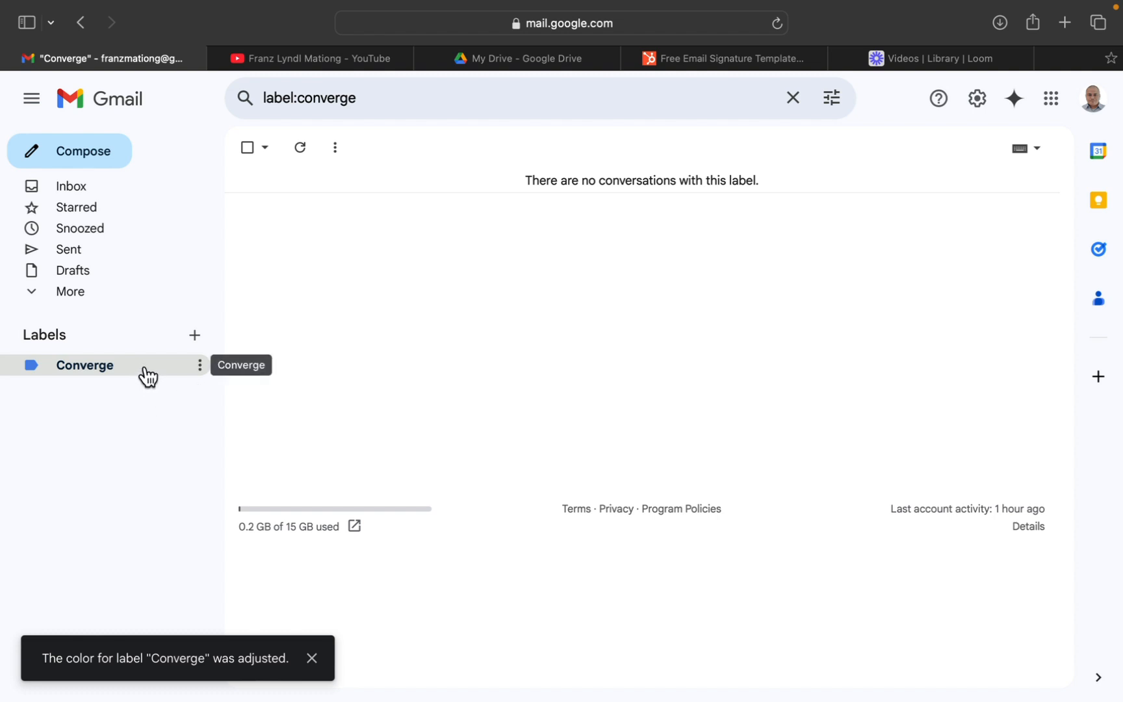
Create a label named Reciepts nested under the Converge label.
{"action": "left_click", "coordinate": [194, 335]}
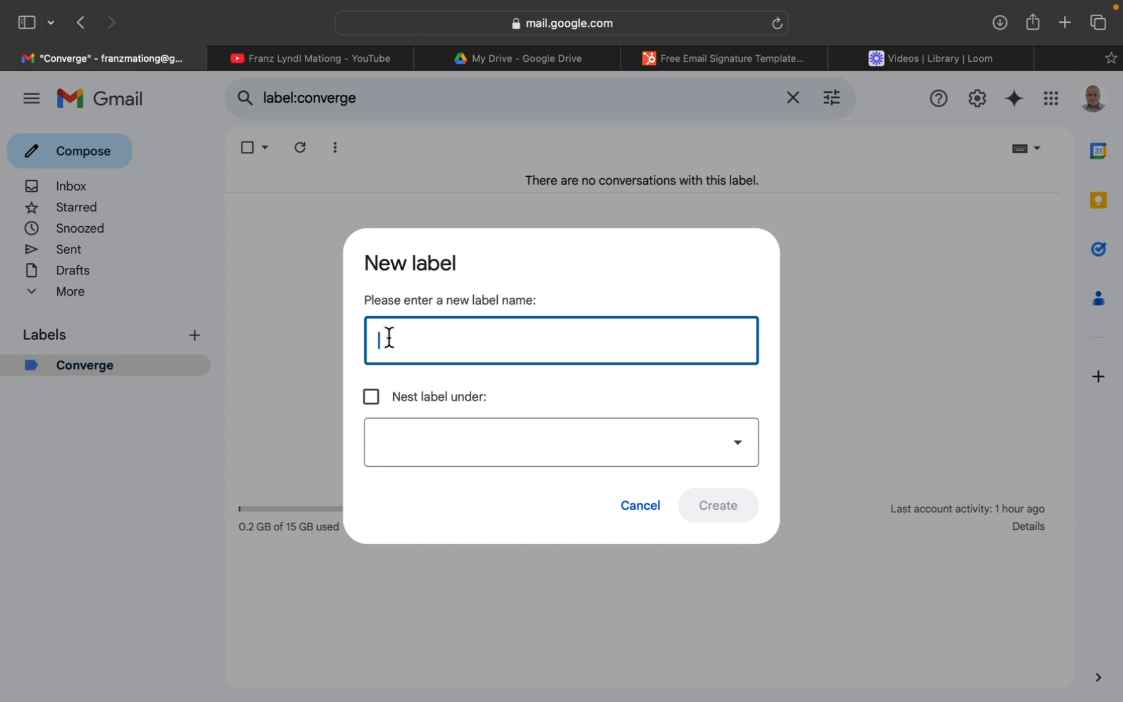
{"action": "type", "text": "Reciepts"}
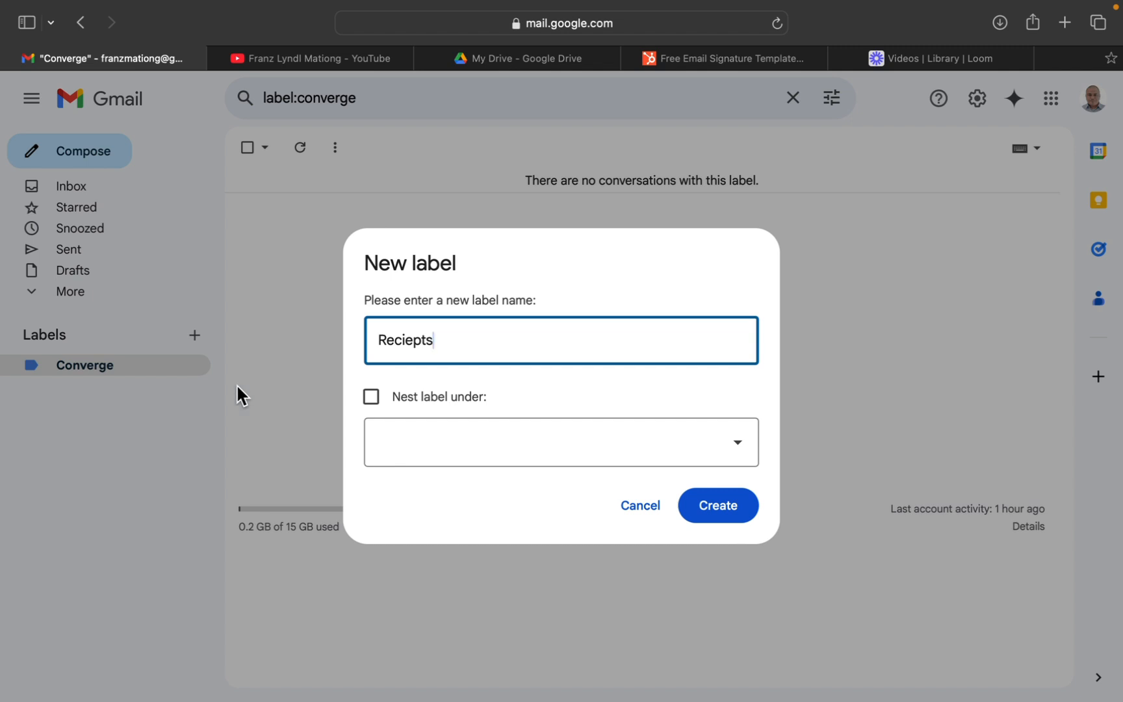
{"action": "left_click", "coordinate": [375, 399]}
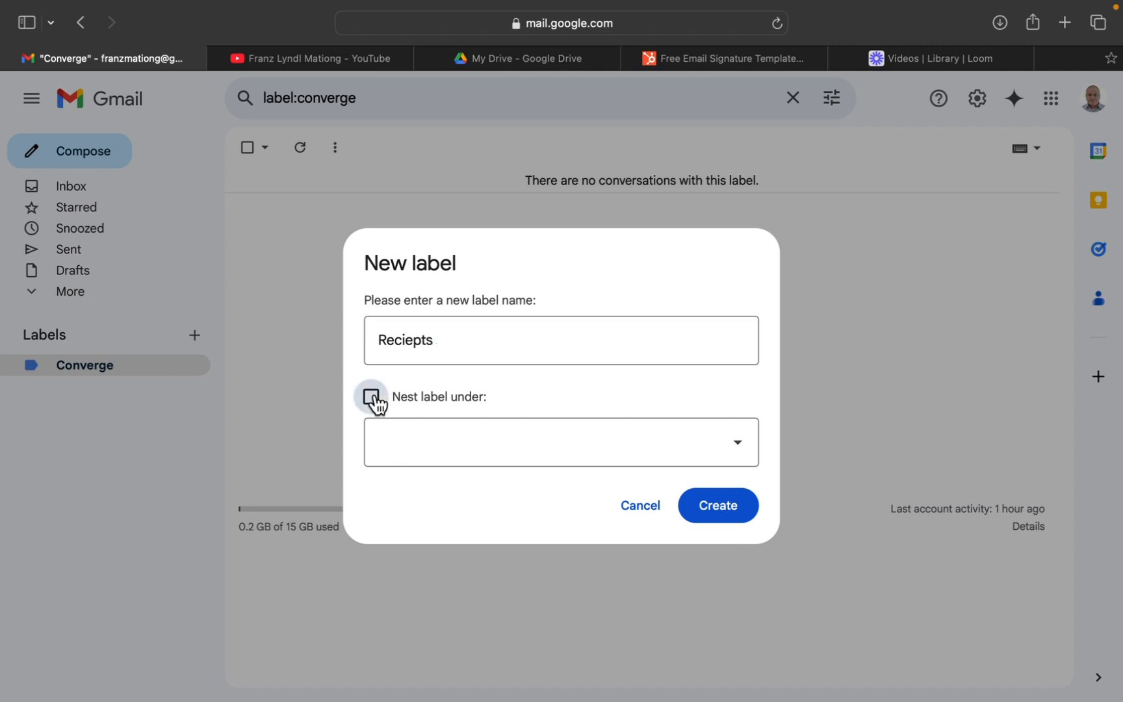
{"action": "left_click", "coordinate": [724, 451]}
{"action": "left_click", "coordinate": [419, 531]}
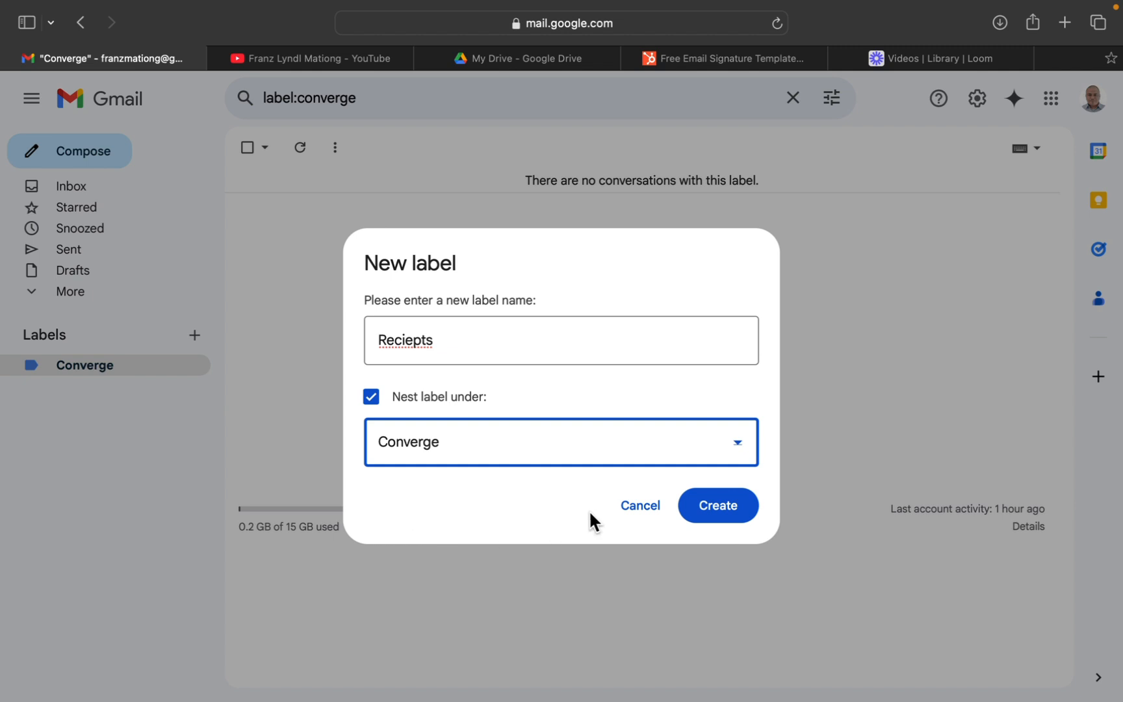
{"action": "left_click", "coordinate": [694, 517]}
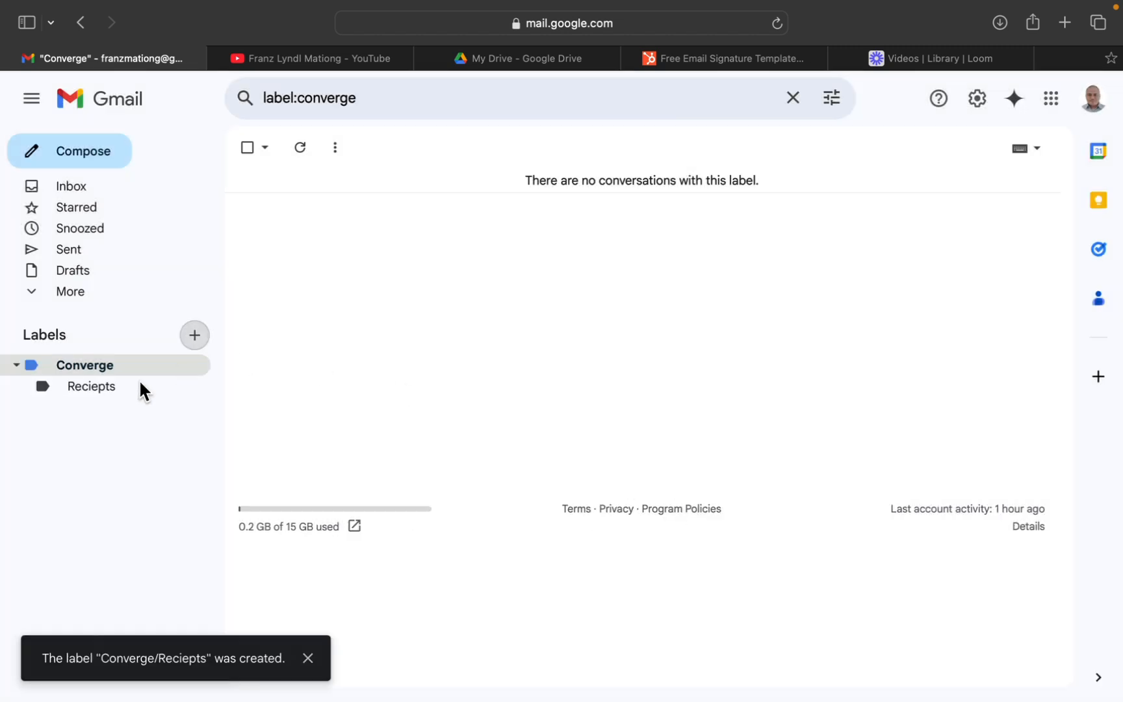
Set the Reciepts sublabel's color to dark orange.
{"action": "left_click", "coordinate": [189, 396]}
{"action": "left_click", "coordinate": [200, 390]}
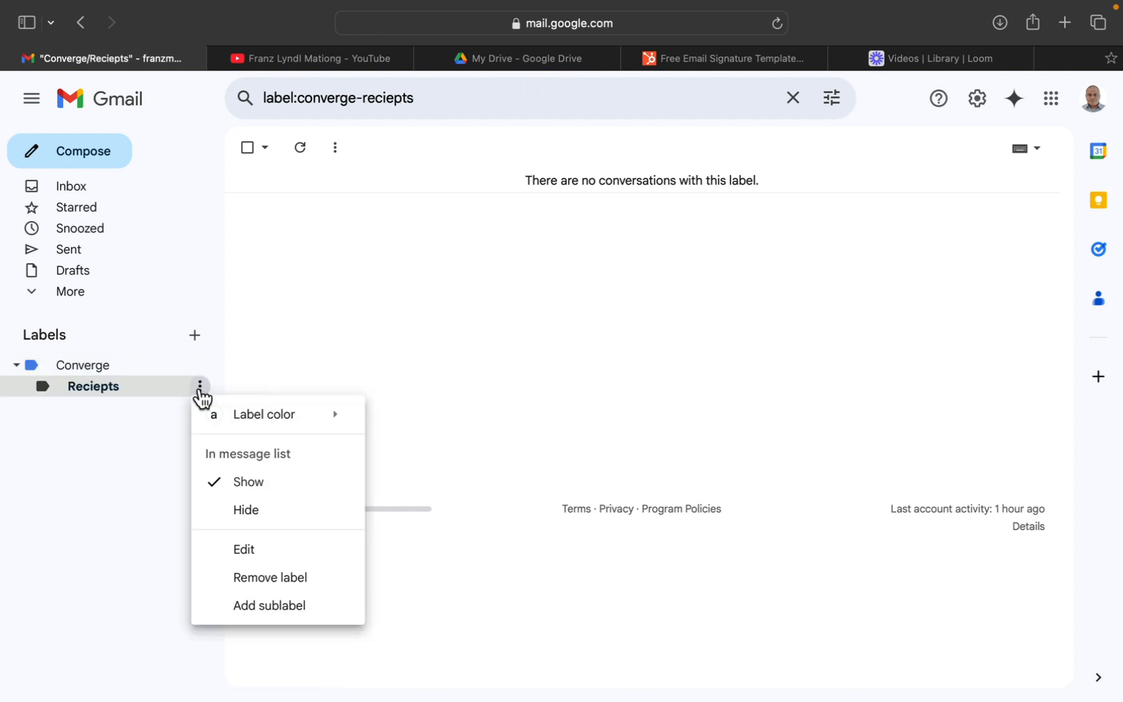
{"action": "mouse_move", "coordinate": [341, 426]}
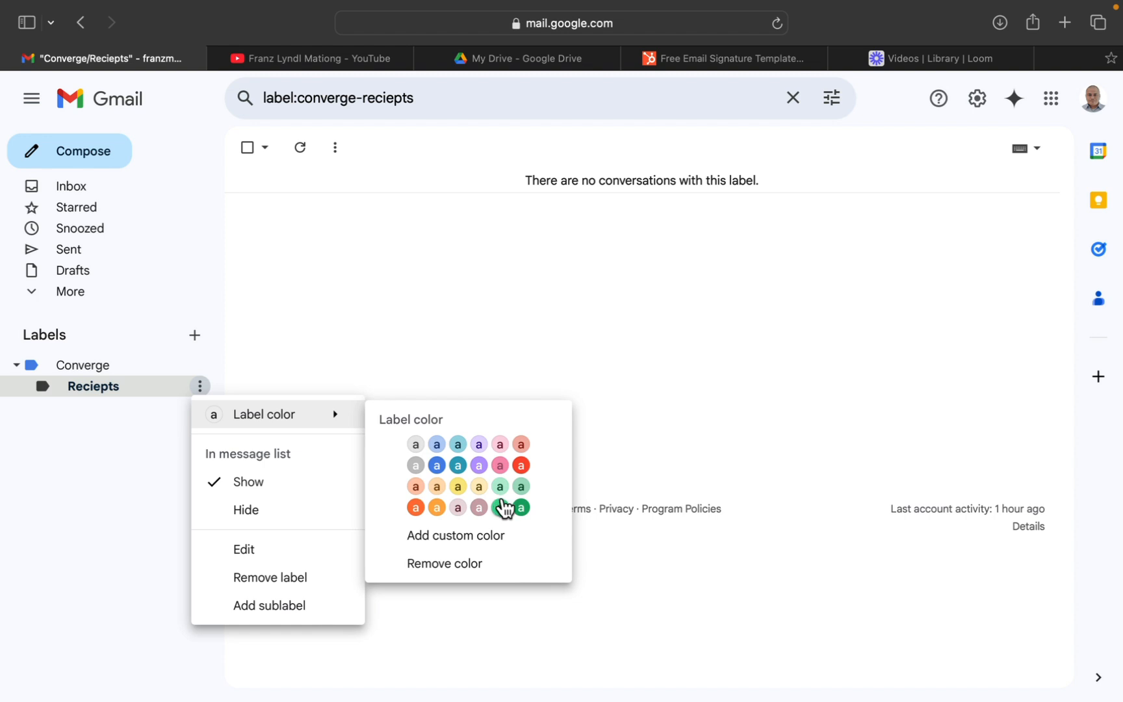
{"action": "left_click", "coordinate": [417, 508]}
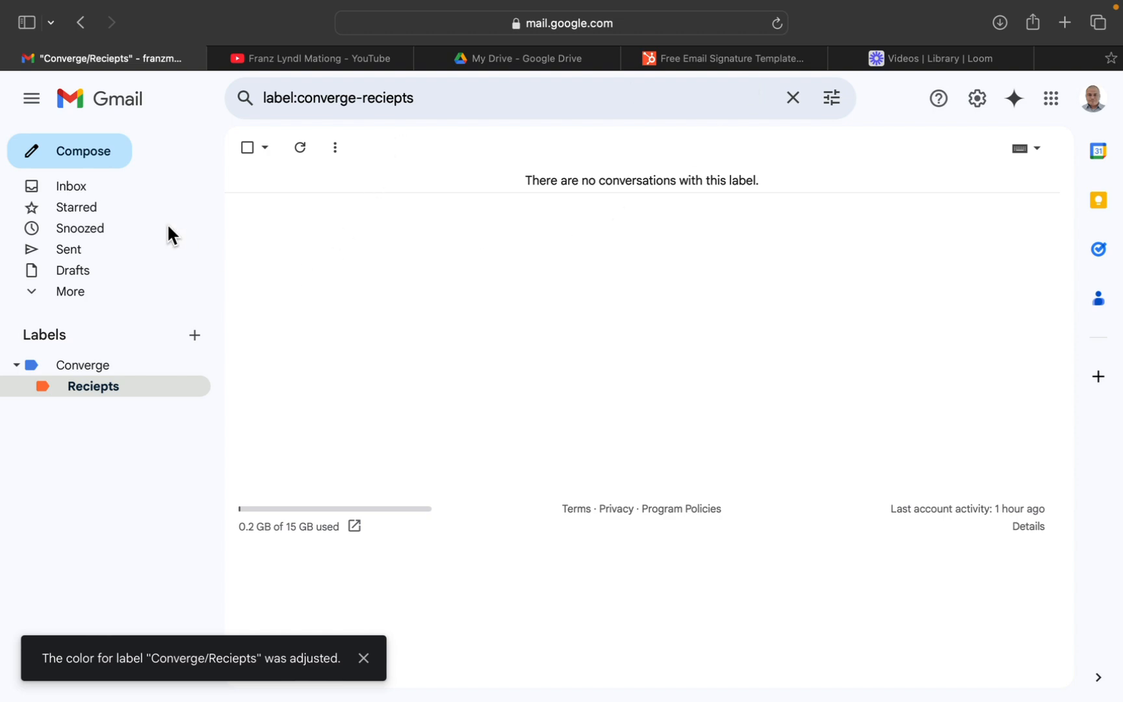
Label the Jan 29 Network Connectivity Advisory conversation as Converge and Converge/Reciepts instead of Updates, and view the emails under the Reciepts label.
{"action": "left_click", "coordinate": [120, 199]}
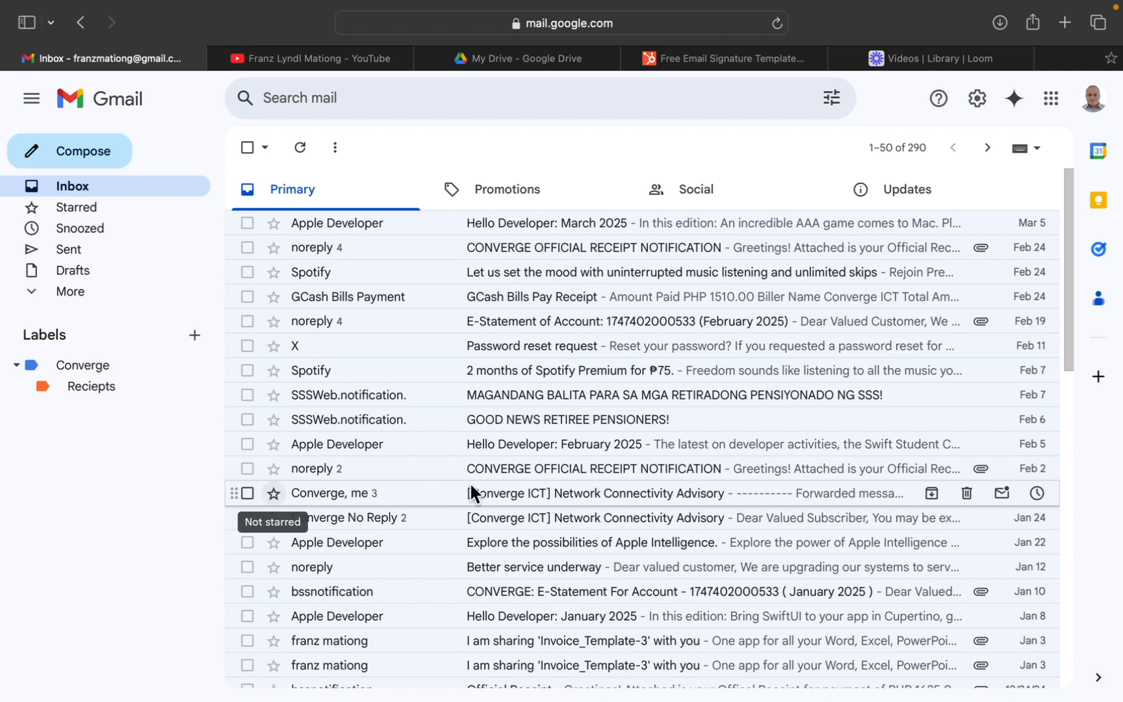
{"action": "left_click", "coordinate": [492, 492]}
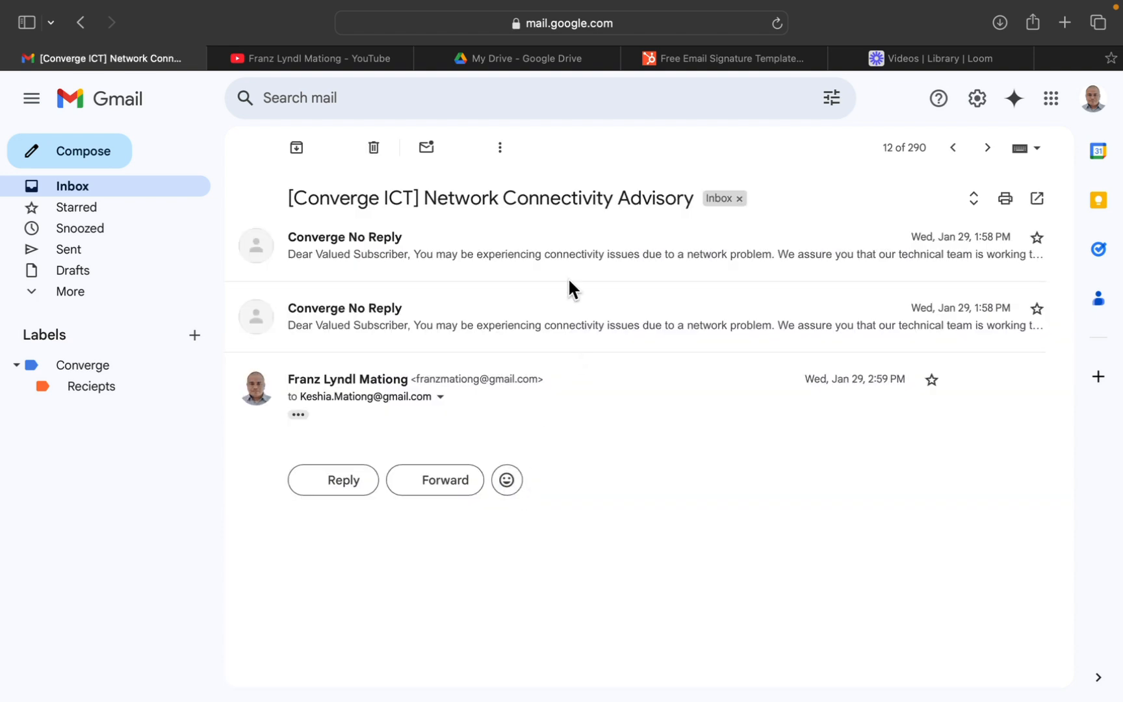
{"action": "left_click", "coordinate": [499, 151]}
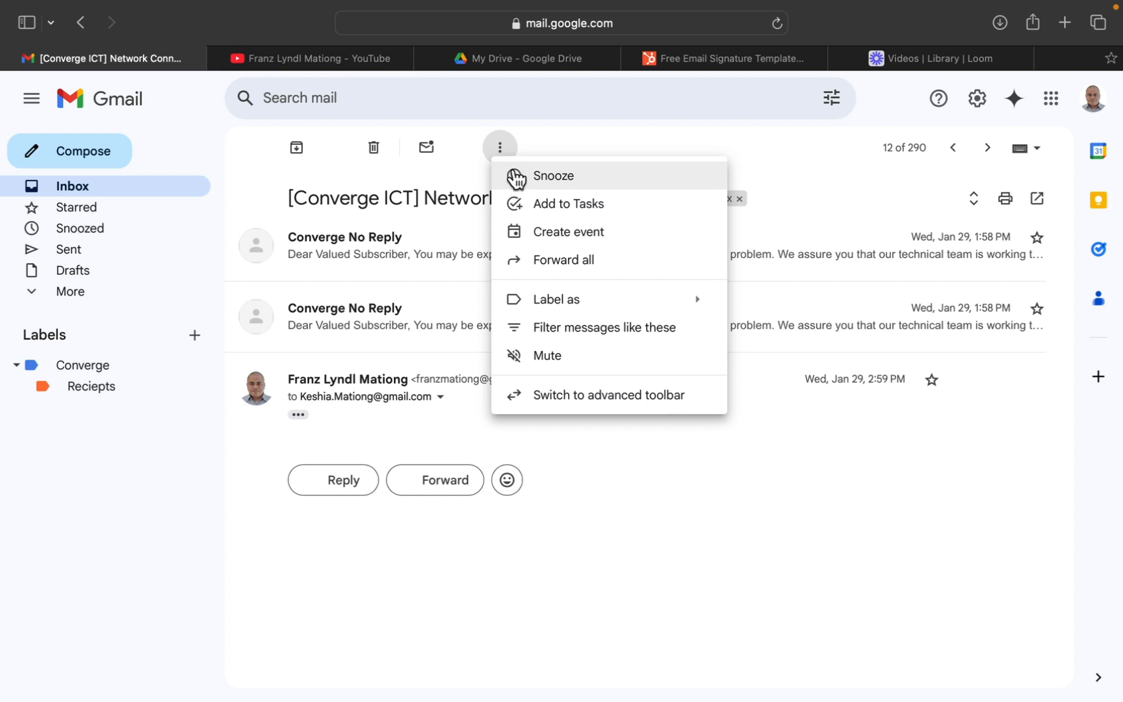
{"action": "mouse_move", "coordinate": [643, 306]}
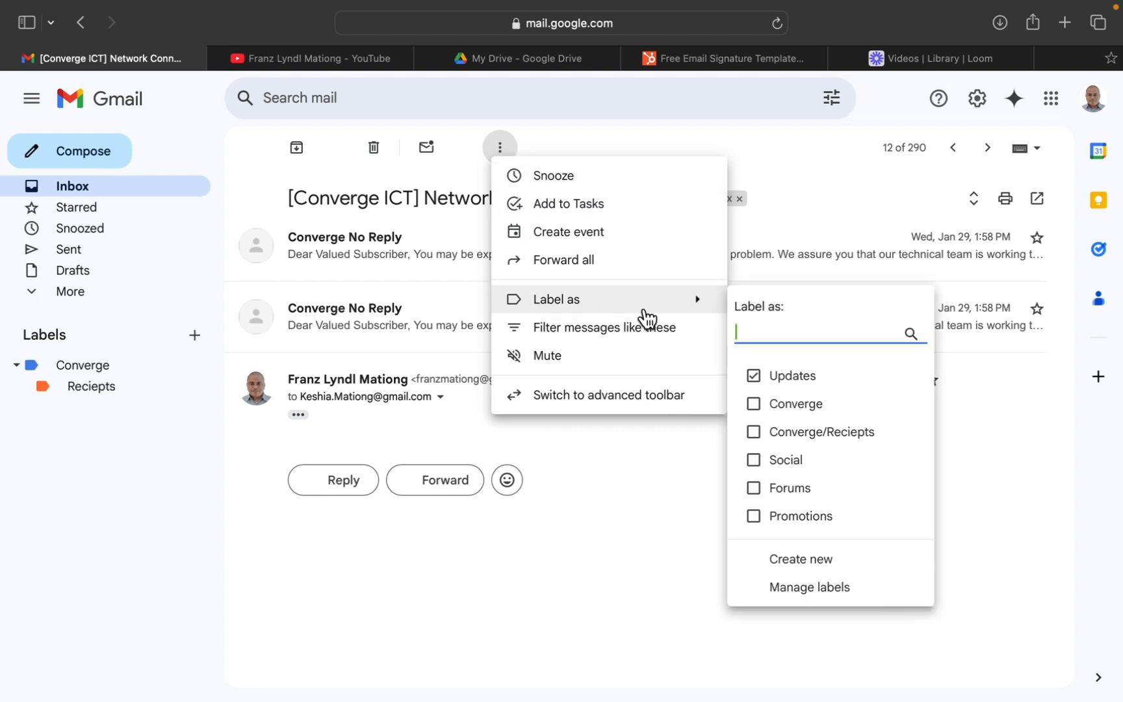
{"action": "left_click", "coordinate": [754, 404]}
{"action": "left_click", "coordinate": [754, 377]}
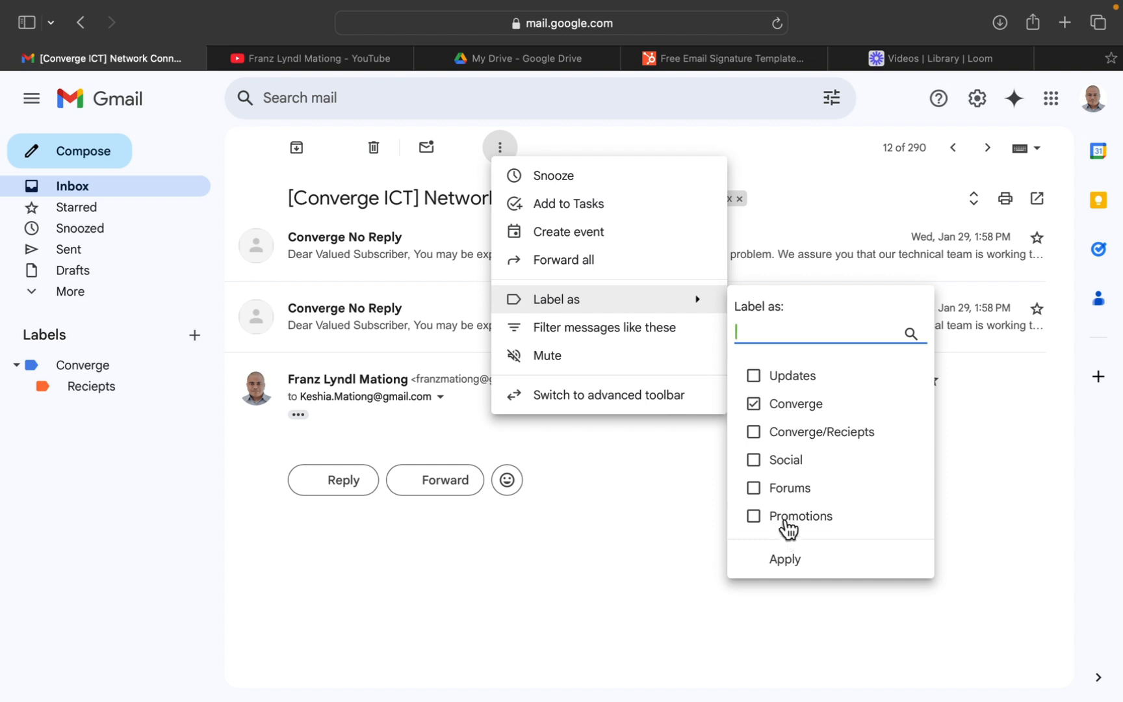
{"action": "left_click", "coordinate": [838, 430]}
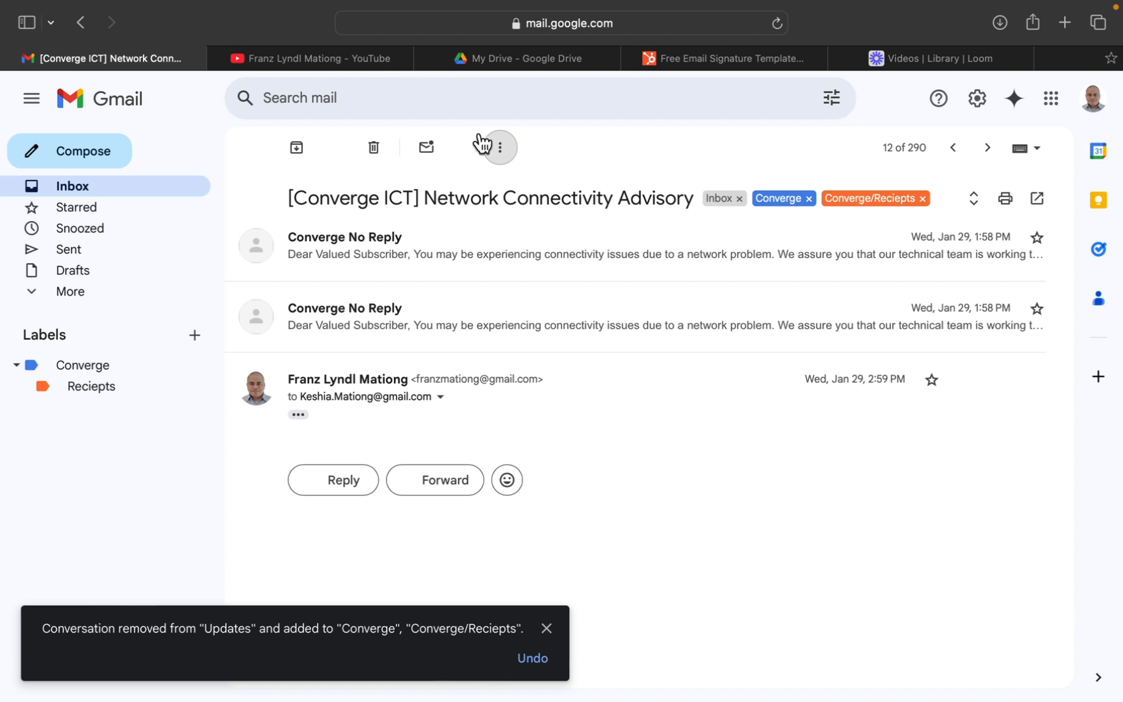
{"action": "left_click", "coordinate": [107, 385]}
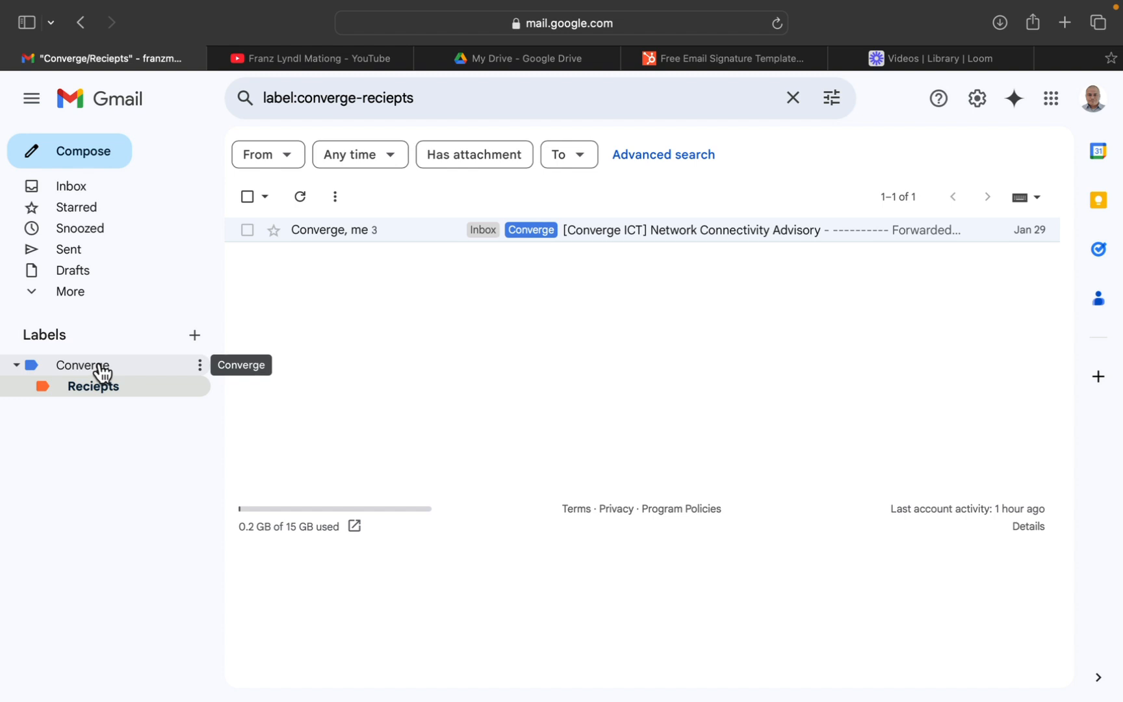
View the emails under the Converge label and its Reciepts sublabel, and return to the inbox.
{"action": "left_click", "coordinate": [112, 370]}
{"action": "left_click", "coordinate": [110, 389]}
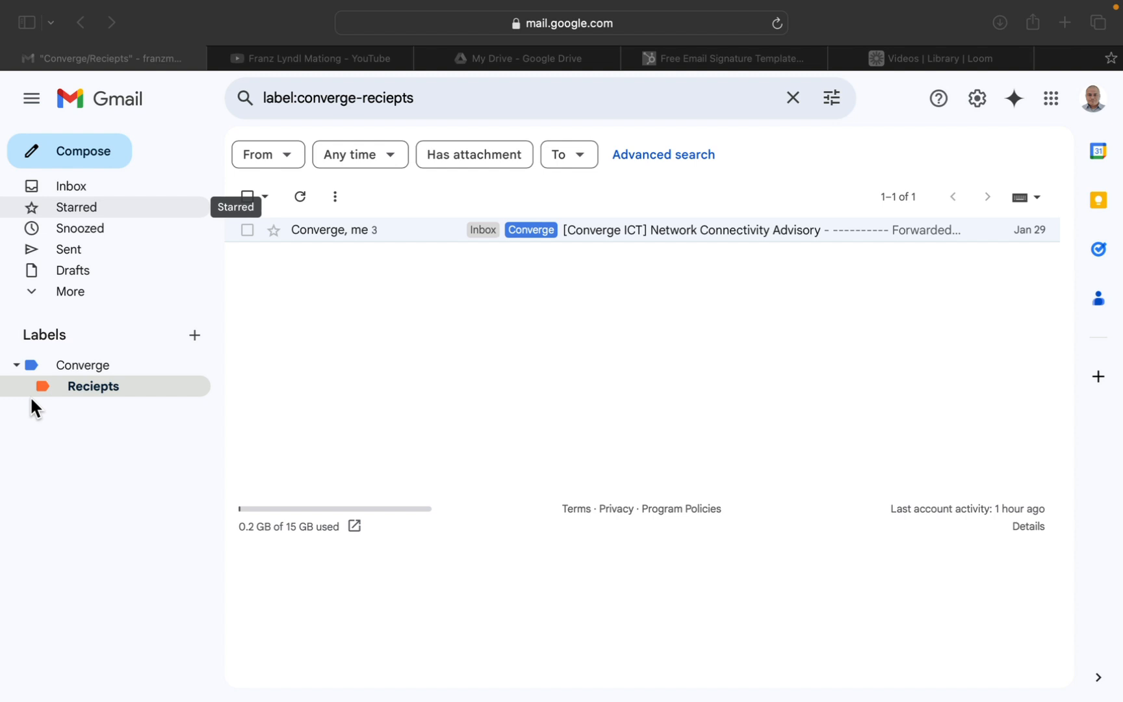
{"action": "left_click", "coordinate": [95, 182]}
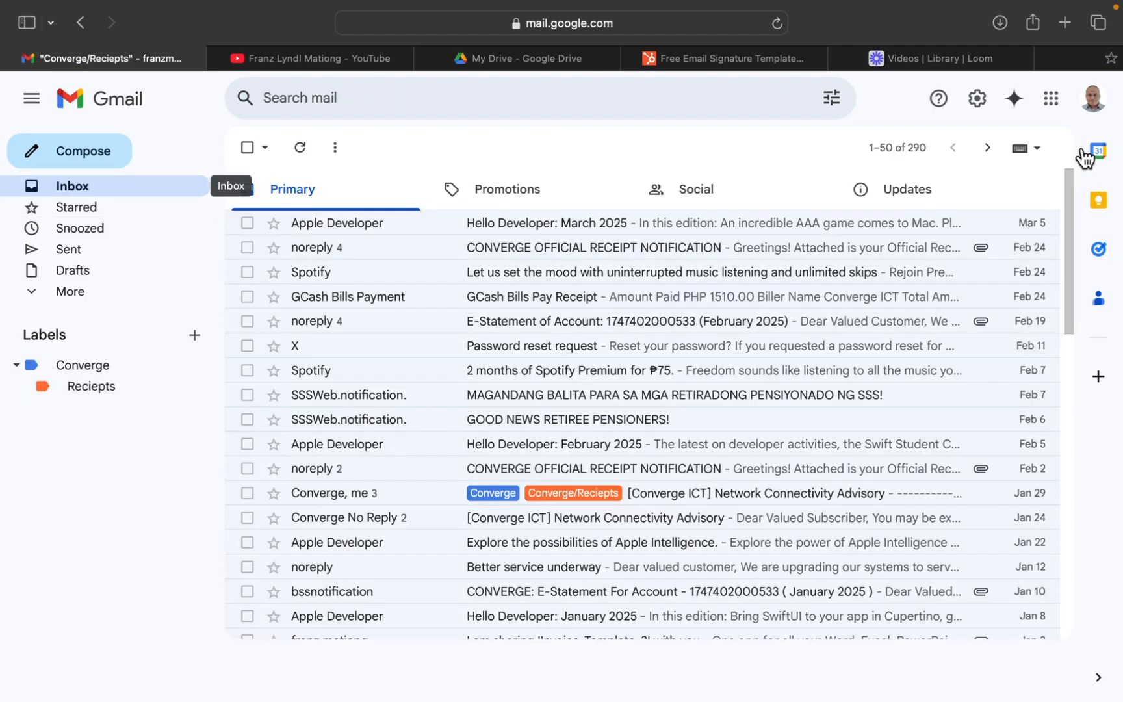
Open the full Gmail settings and turn on the vacation responder with March 10, 2025 as the first day.
{"action": "left_click", "coordinate": [977, 104]}
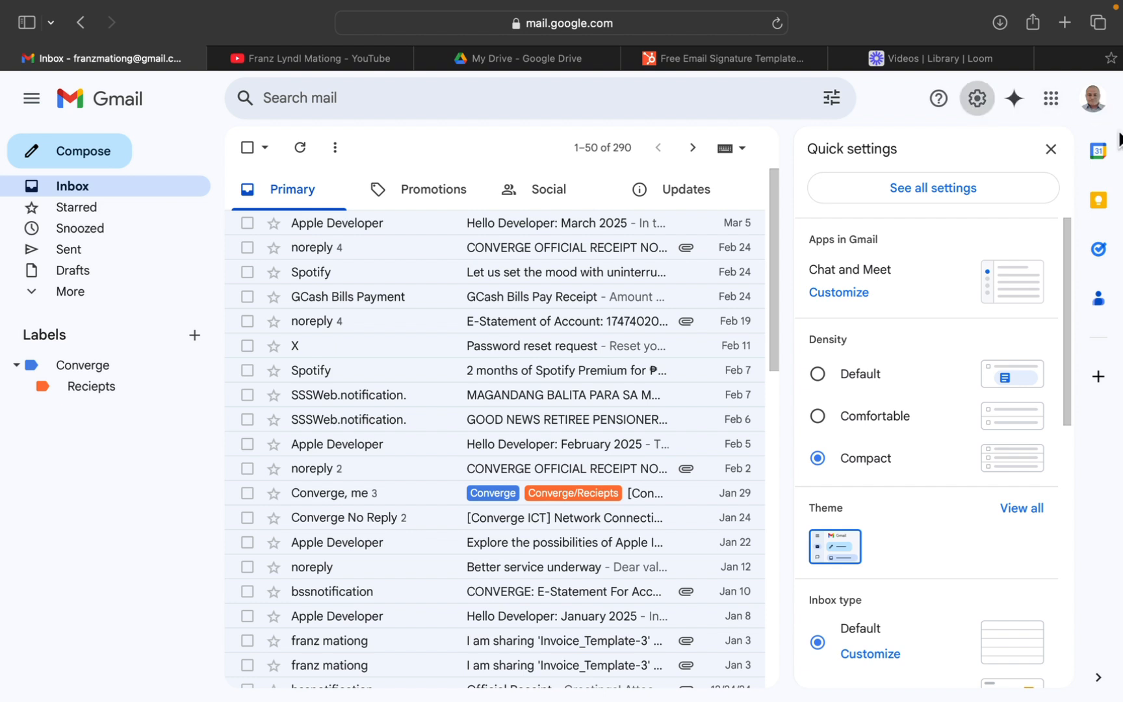
{"action": "left_click", "coordinate": [903, 189]}
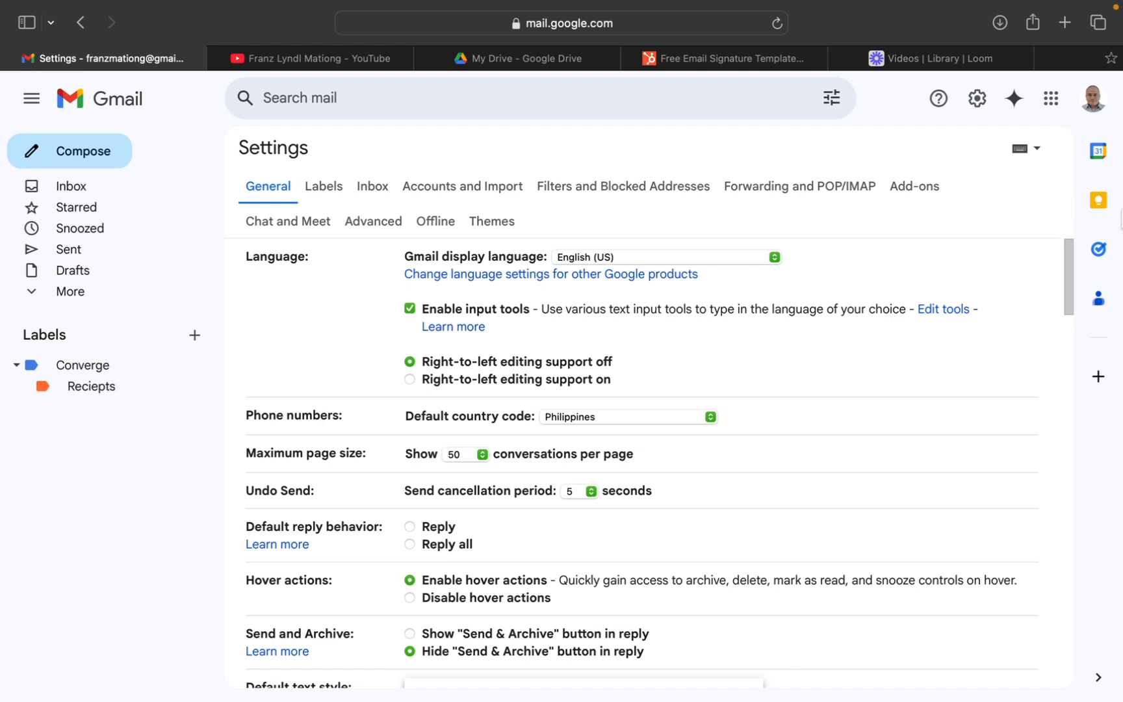
{"action": "mouse_move", "coordinate": [1065, 266]}
{"action": "left_mouse_down"}
{"action": "mouse_move", "coordinate": [1054, 640]}
{"action": "mouse_move", "coordinate": [1054, 629]}
{"action": "left_mouse_up"}
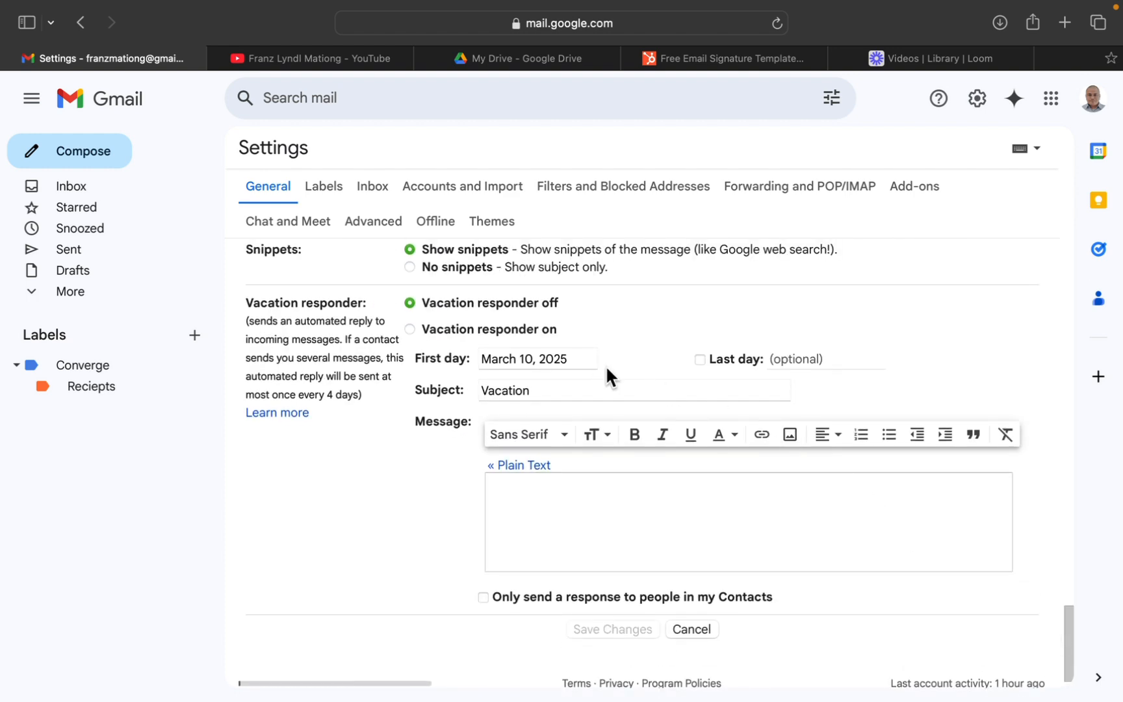
{"action": "left_click", "coordinate": [535, 359]}
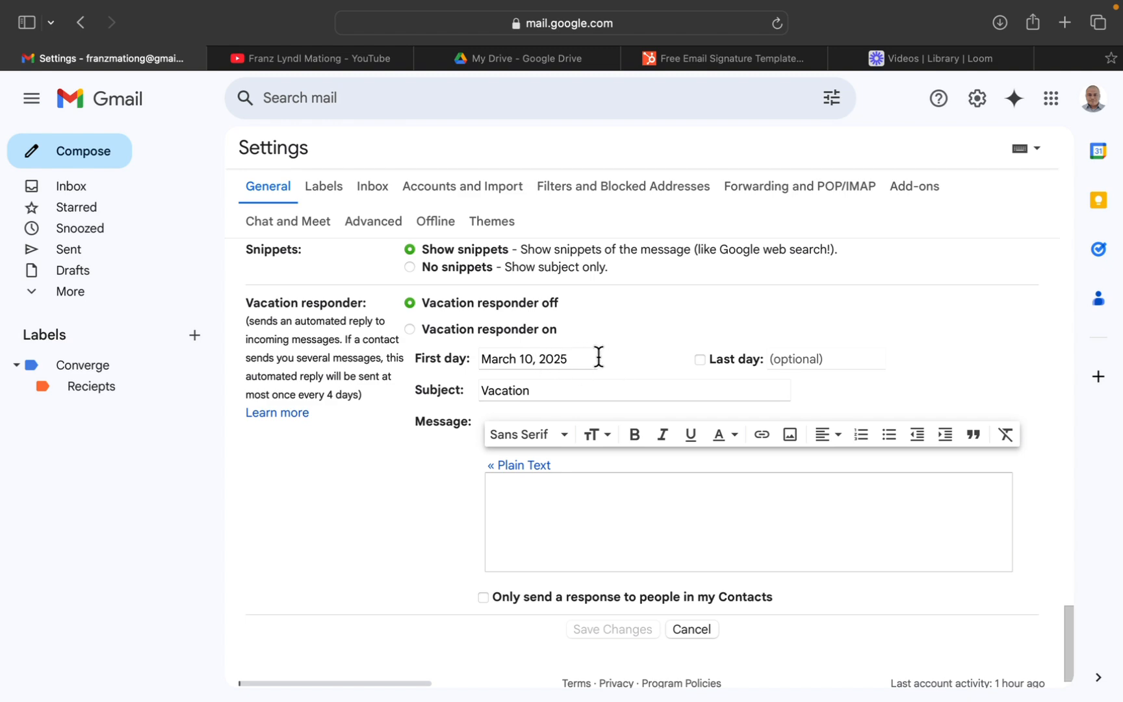
Enable the vacation responder's last day and set it to March 10, 2025.
{"action": "left_click", "coordinate": [699, 359]}
{"action": "left_click", "coordinate": [814, 356]}
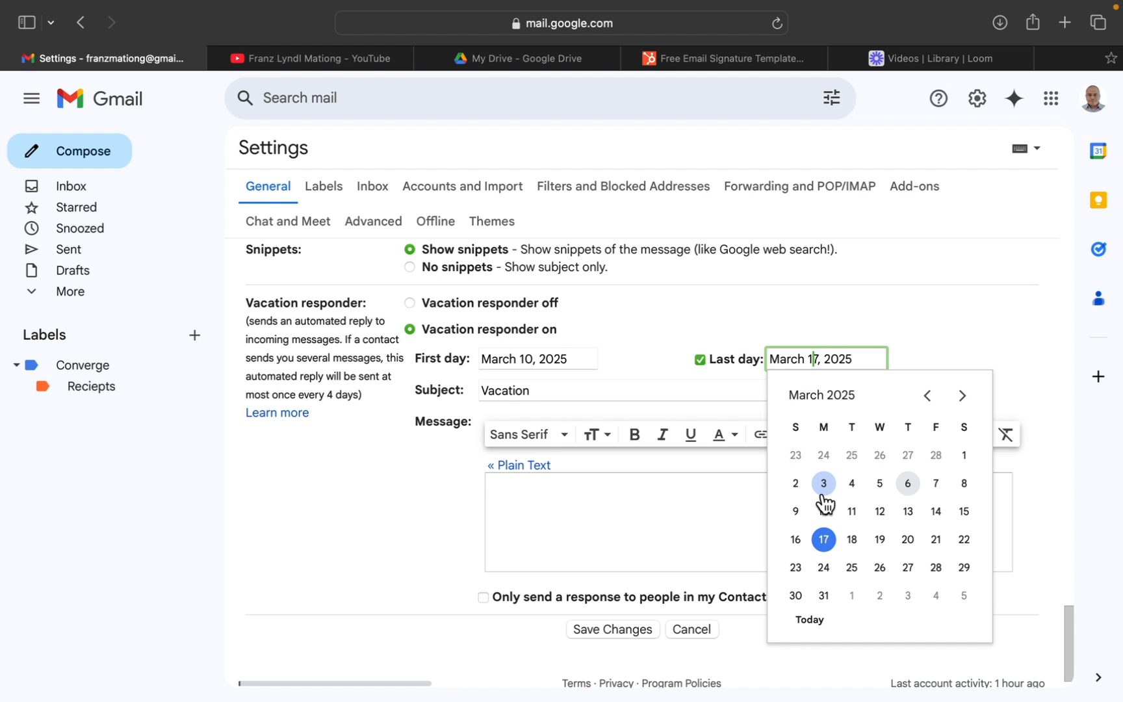
{"action": "left_click", "coordinate": [803, 508]}
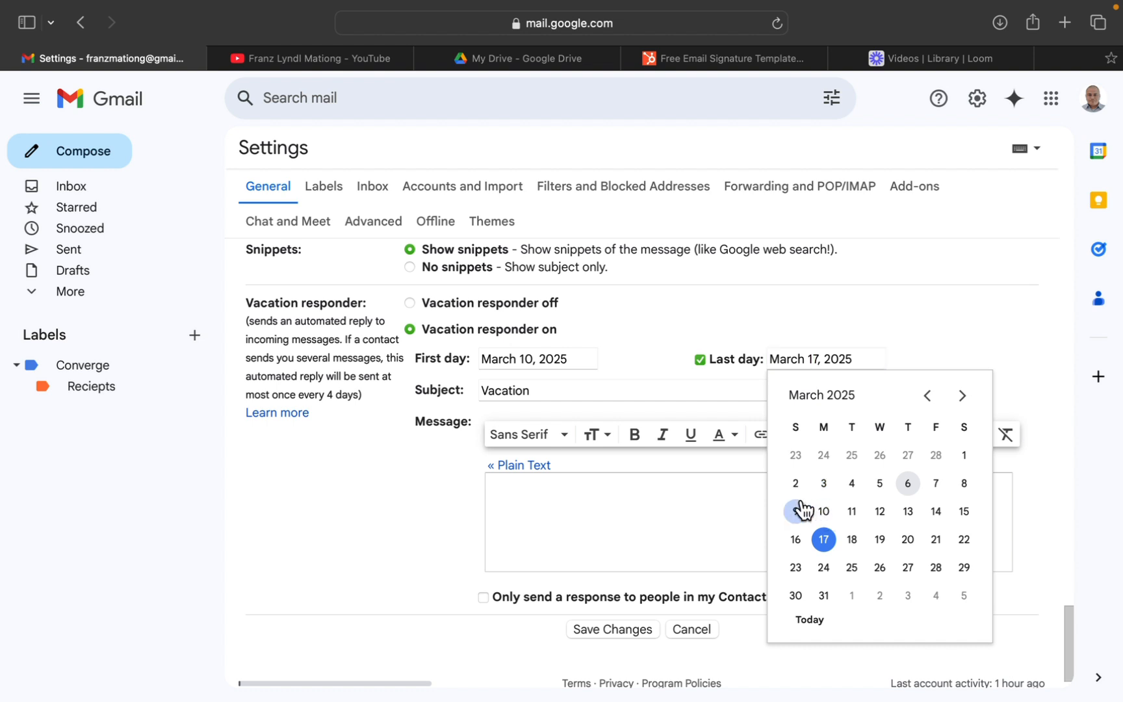
{"action": "left_click", "coordinate": [822, 509]}
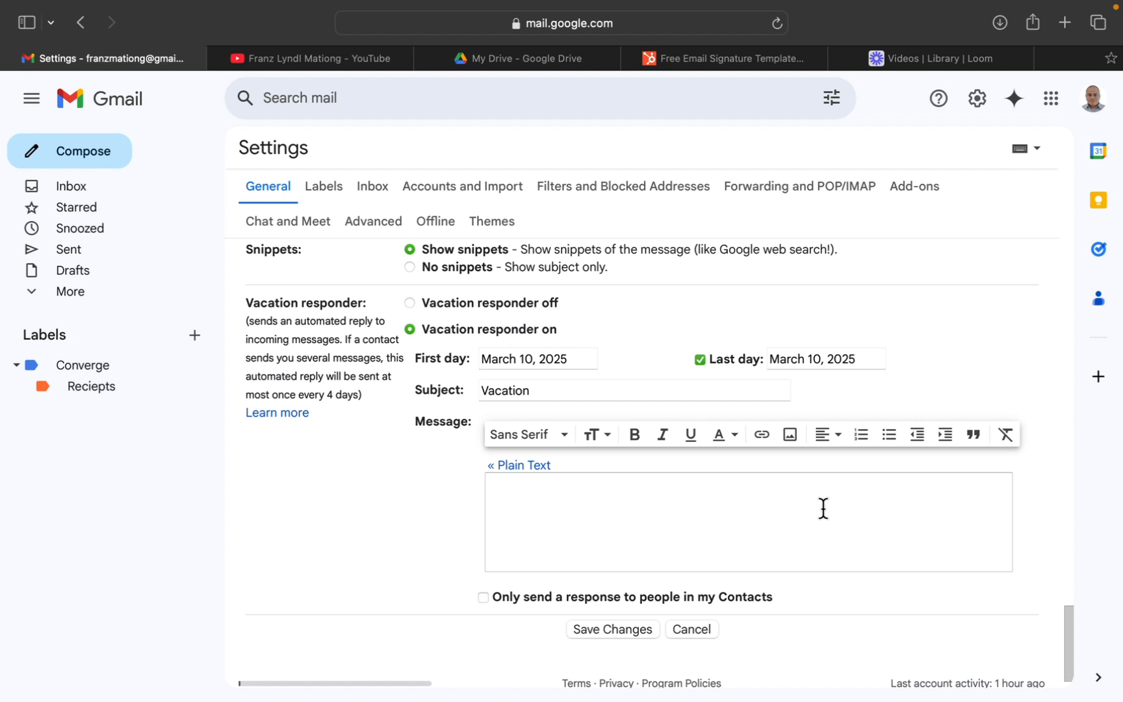
Start the vacation responder message with the greeting "Hello" followed by a blank line.
{"action": "left_click", "coordinate": [799, 508]}
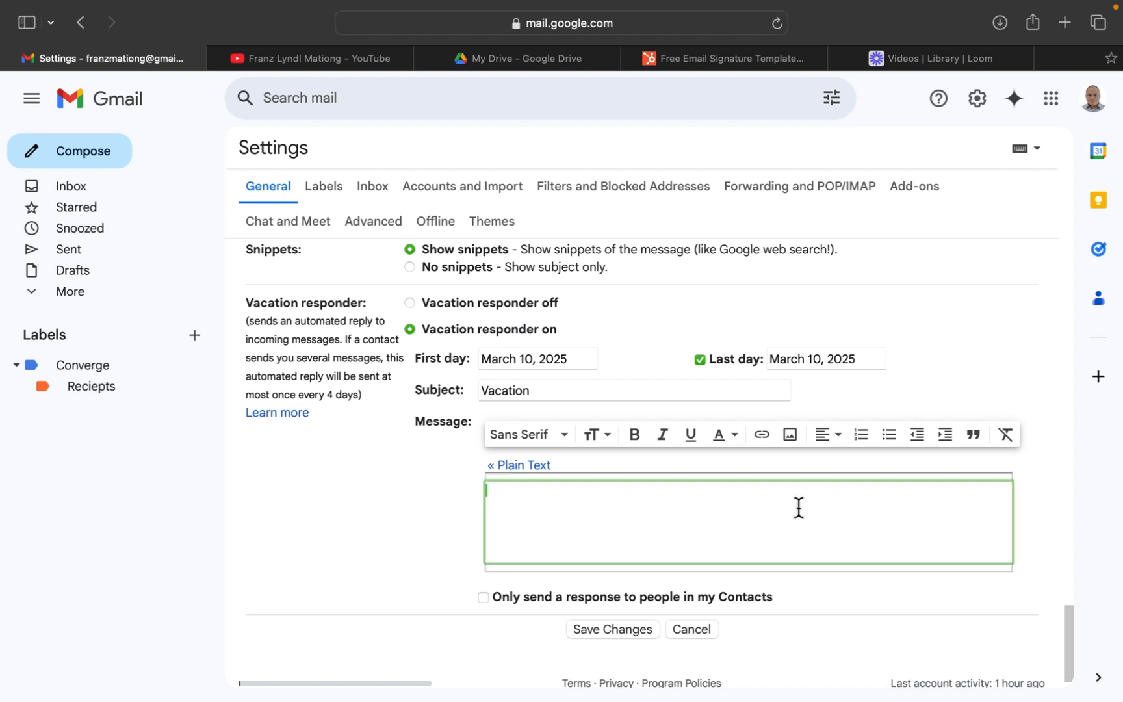
{"action": "type", "text": "Hello"}
{"action": "key", "text": "Return"}
{"action": "key", "text": "Return"}
{"action": "type", "text": "Good"}
{"action": "key", "text": "BackSpace"}
{"action": "key", "text": "BackSpace"}
{"action": "key", "text": "BackSpace"}
{"action": "key", "text": "BackSpace"}
{"action": "key", "text": "BackSpace"}
{"action": "key", "text": "BackSpace"}
{"action": "type", "text": "G"}
Add the line "Sorry but I have a doctor's appointment today." to the vacation message.
{"action": "key", "text": "BackSpace"}
{"action": "key", "text": "Return"}
{"action": "type", "text": "Soprry"}
{"action": "key", "text": "BackSpace"}
{"action": "key", "text": "BackSpace"}
{"action": "key", "text": "BackSpace"}
{"action": "key", "text": "BackSpace"}
{"action": "type", "text": "rry"}
{"action": "type", "text": "to"}
{"action": "type", "text": " bu"}
{"action": "key", "text": "BackSpace"}
{"action": "key", "text": "BackSpace"}
{"action": "key", "text": "BackSpace"}
{"action": "key", "text": "BackSpace"}
{"action": "key", "text": "BackSpace"}
{"action": "type", "text": "but I have a do"}
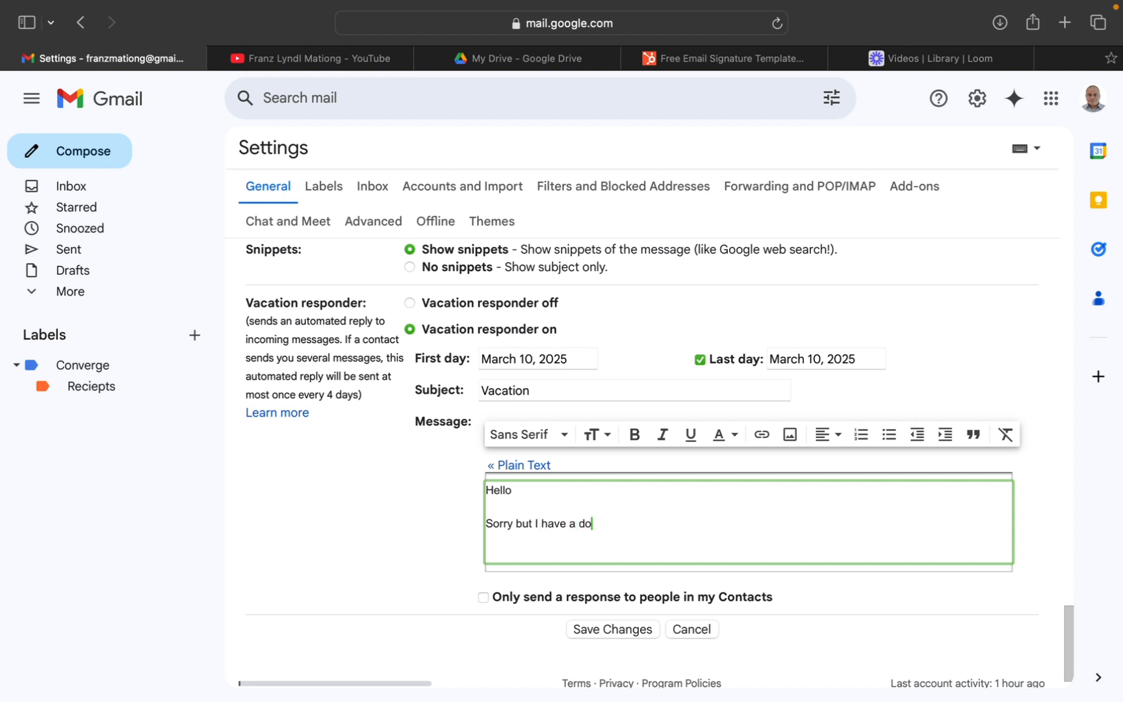
{"action": "type", "text": "ctor's appointment todaY"}
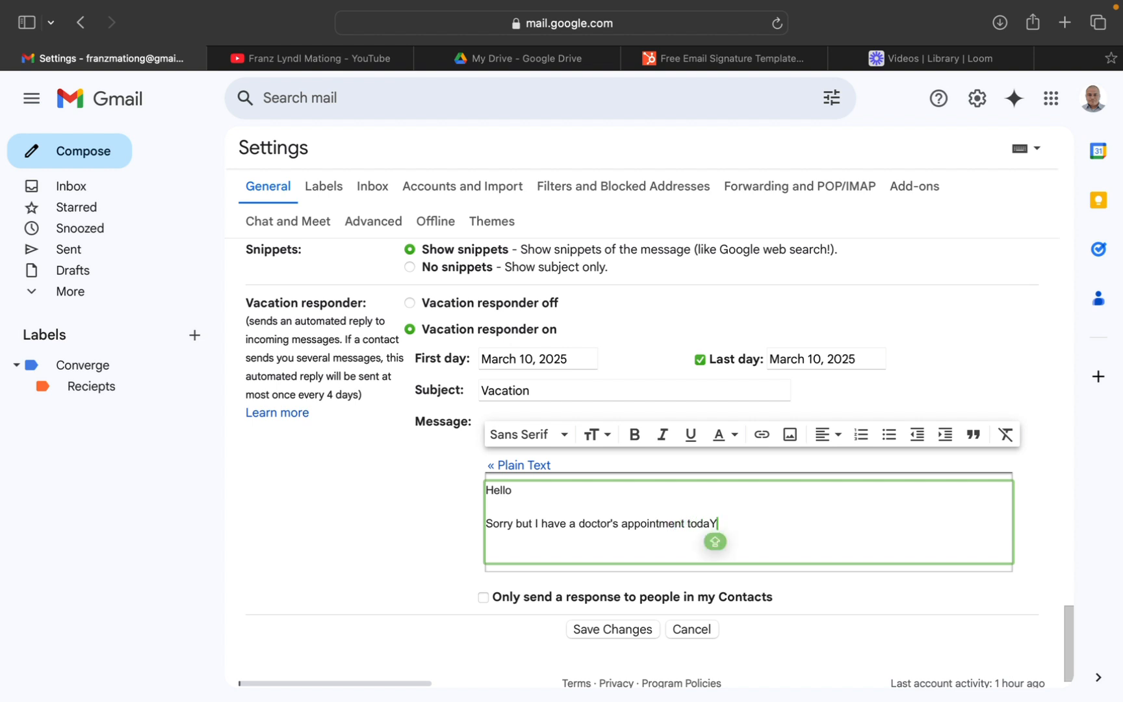
{"action": "key", "text": "BackSpace"}
{"action": "key", "text": "Caps_Lock"}
{"action": "type", "text": "y"}
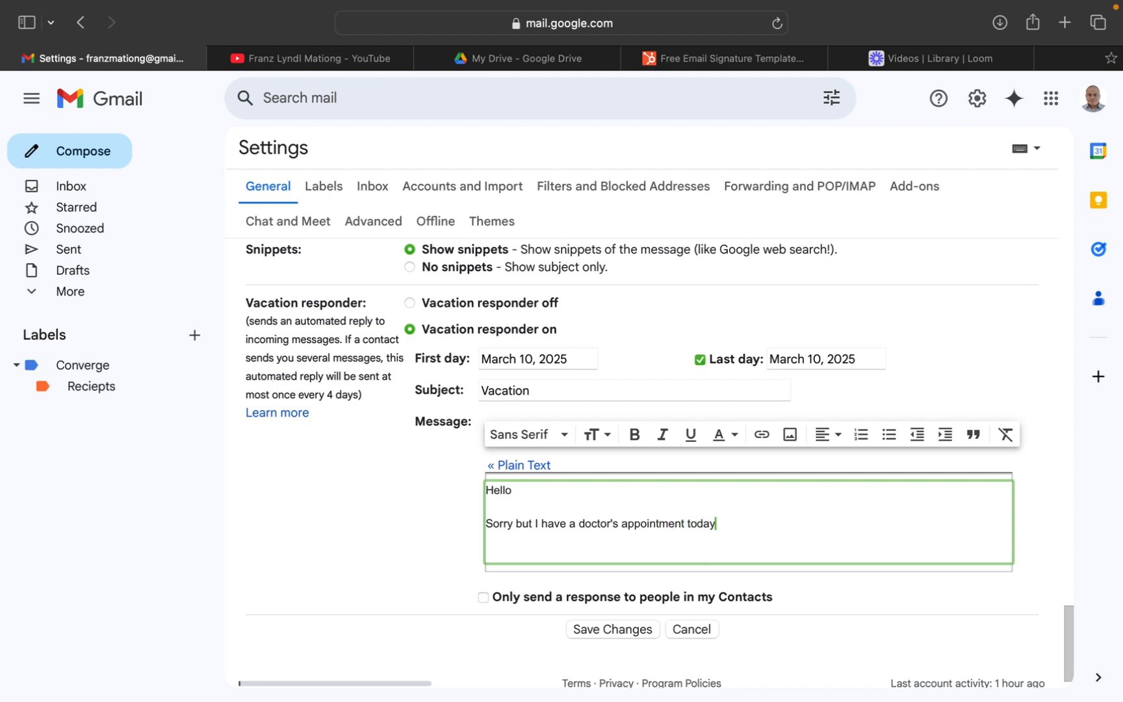
{"action": "type", "text": "."}
{"action": "key", "text": "Return"}
Add the line "I will return to the office the tomorrow." followed by a blank line.
{"action": "type", "text": "I wi"}
{"action": "type", "text": "ll return"}
{"action": "type", "text": " the ne"}
{"action": "key", "text": "BackSpace"}
{"action": "key", "text": "BackSpace"}
{"action": "key", "text": "BackSpace"}
{"action": "key", "text": "BackSpace"}
{"action": "key", "text": "BackSpace"}
{"action": "key", "text": "BackSpace"}
{"action": "type", "text": "to the office "}
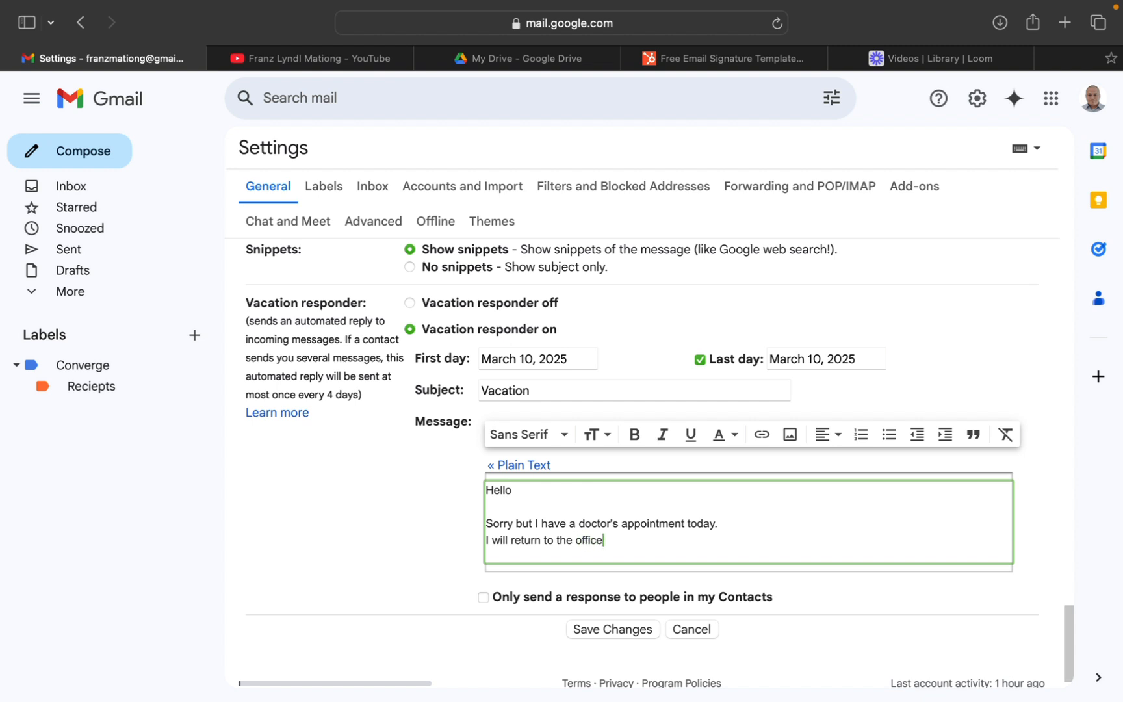
{"action": "type", "text": "the tomo"}
{"action": "key", "text": "BackSpace"}
{"action": "key", "text": "BackSpace"}
{"action": "type", "text": "omorrow."}
{"action": "key", "text": "Return"}
{"action": "key", "text": "Return"}
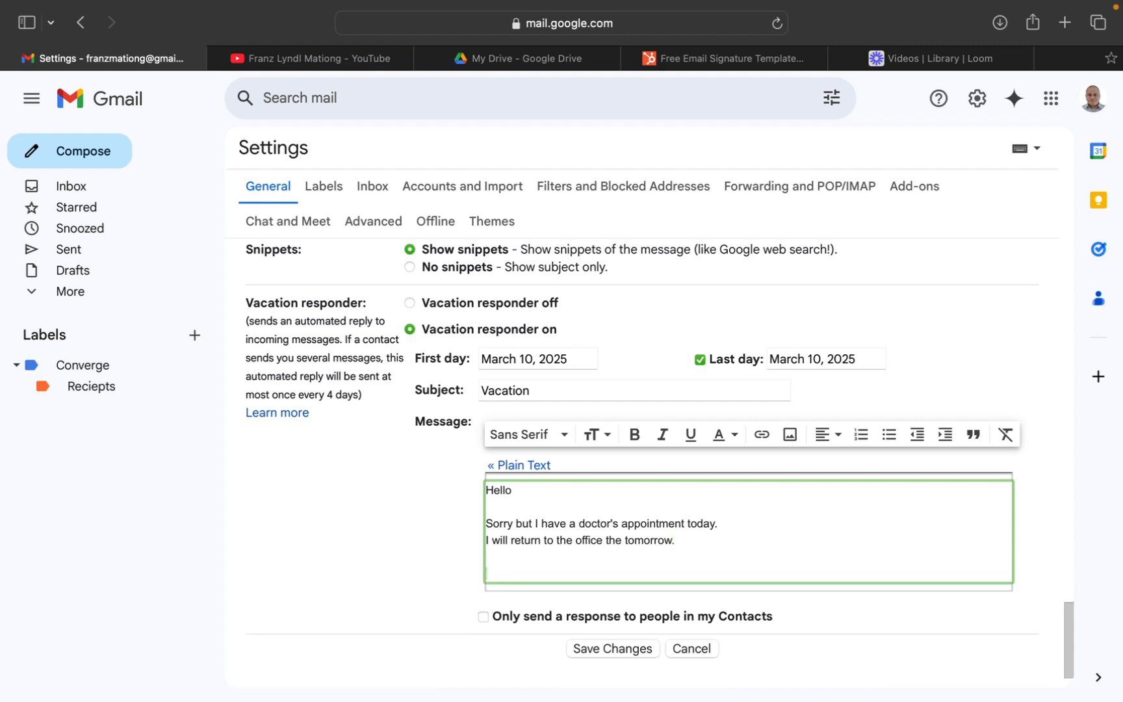
Close the vacation message with "Sincerely," and the sender's full name on the line below.
{"action": "type", "text": "Sincerely,"}
{"action": "key", "text": "Return"}
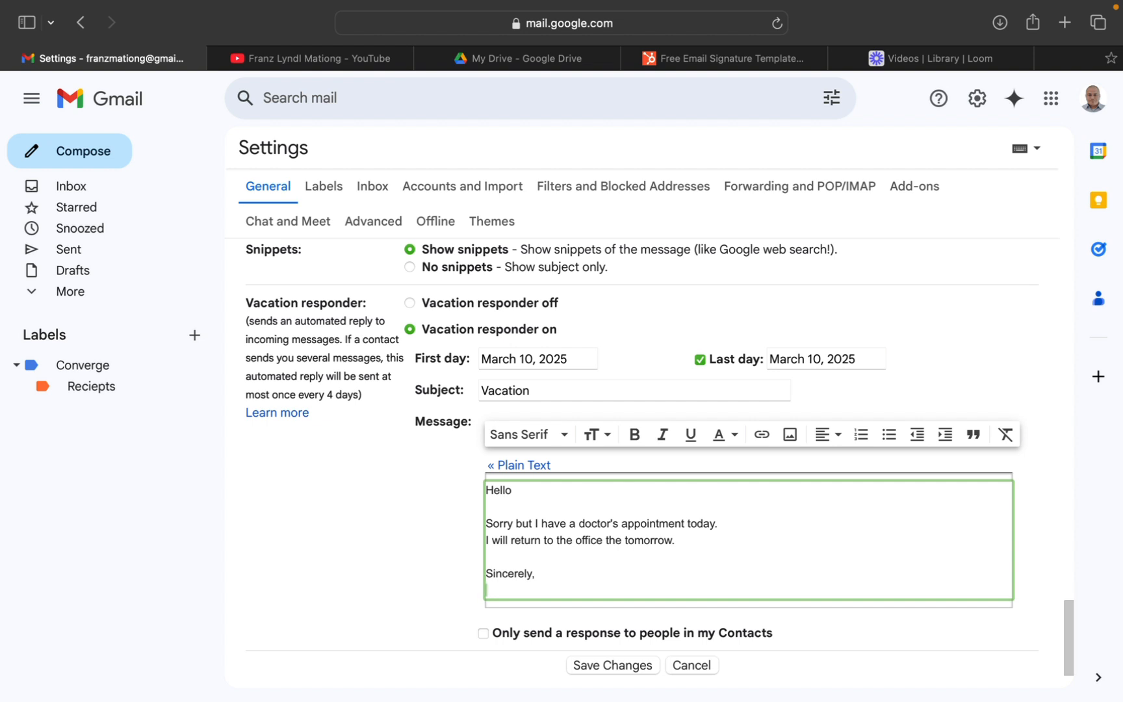
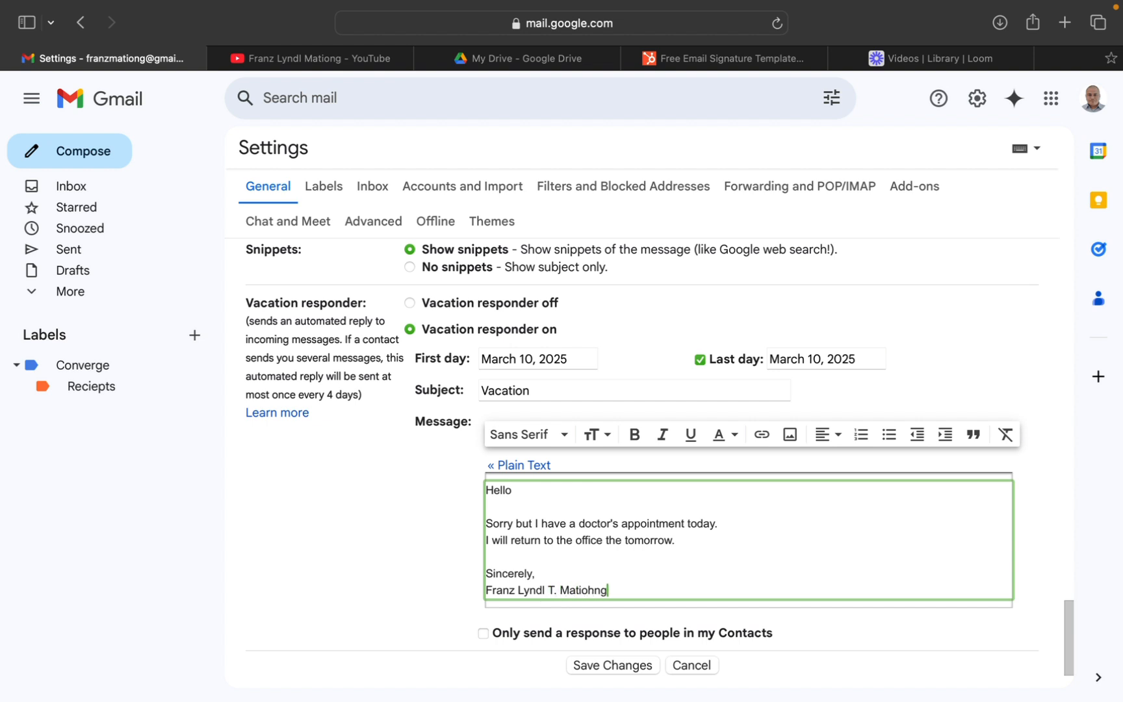
{"action": "type", "text": "ng"}
Limit the automatic response to people in Contacts and save the settings changes.
{"action": "left_click", "coordinate": [483, 633]}
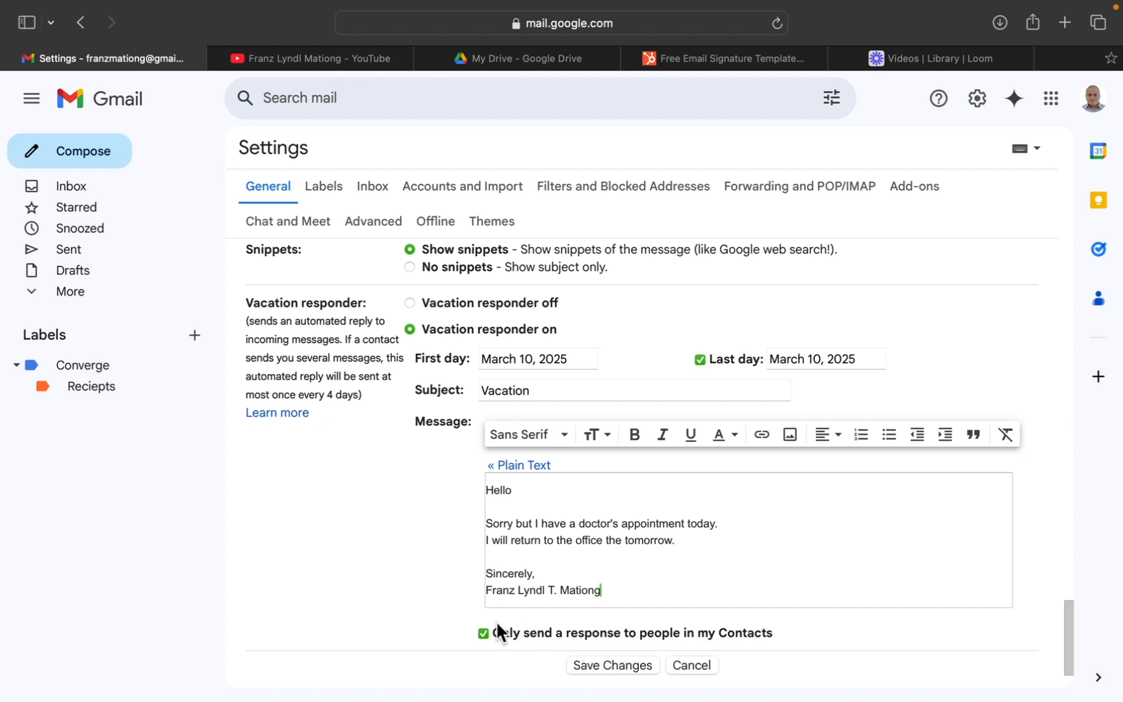
{"action": "left_click", "coordinate": [584, 657]}
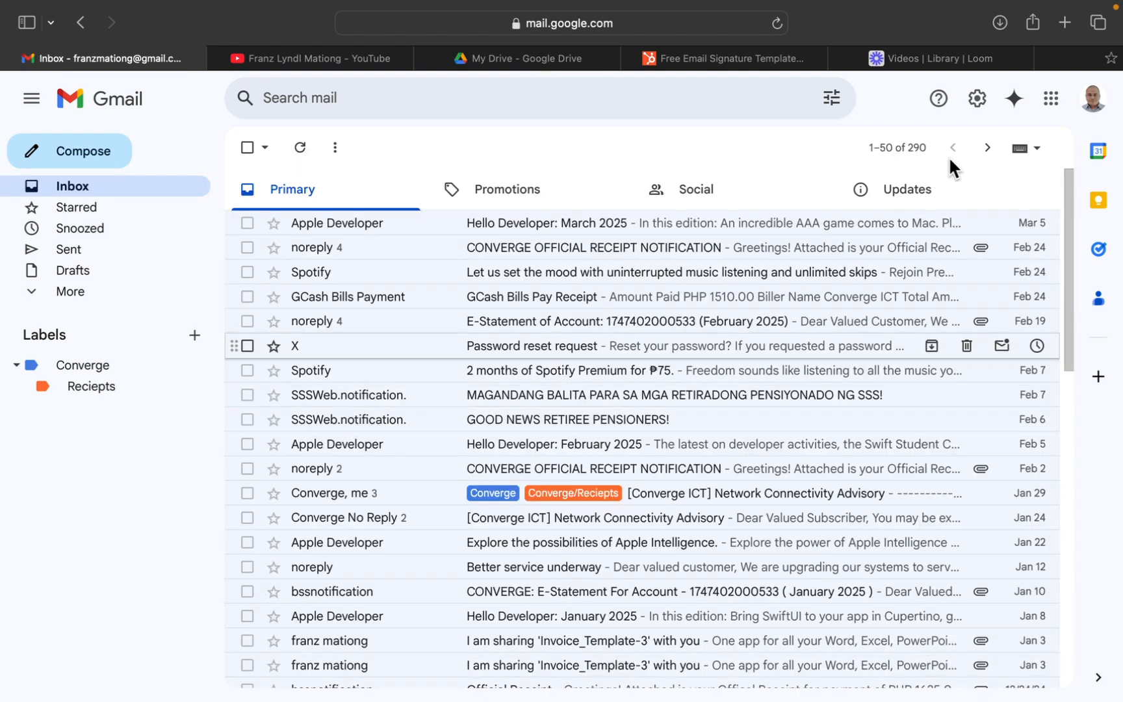
Switch to HubSpot's email signature generator and go to the signature details form.
{"action": "left_click", "coordinate": [978, 107]}
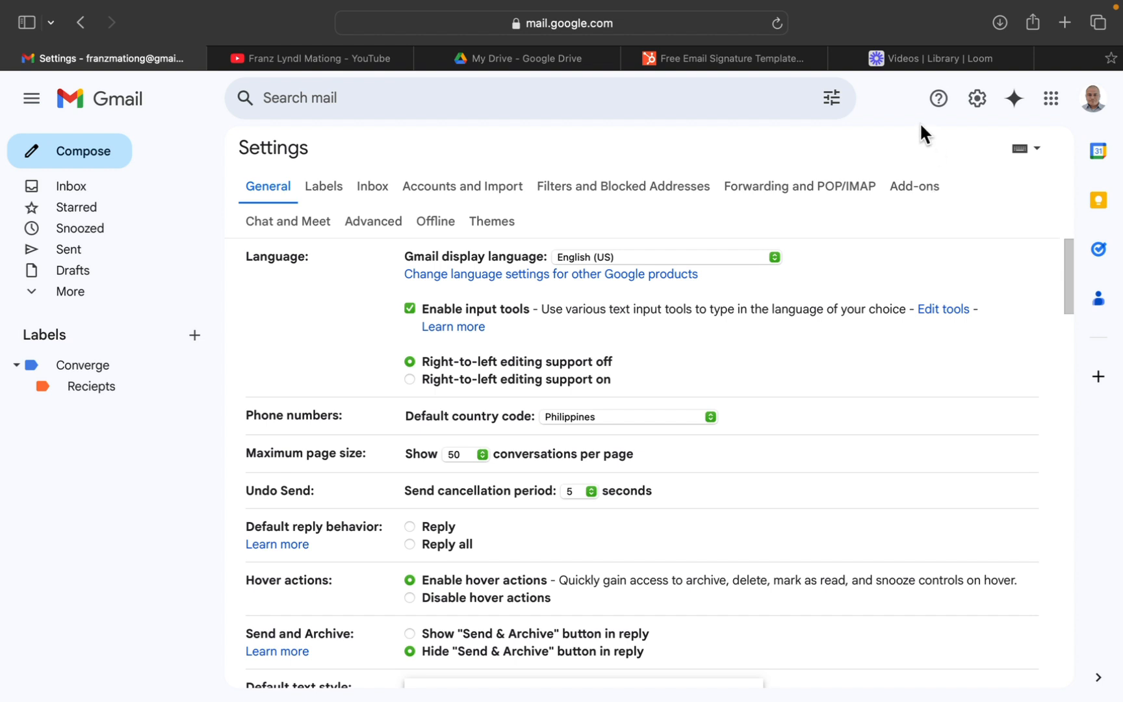
{"action": "left_click", "coordinate": [681, 65]}
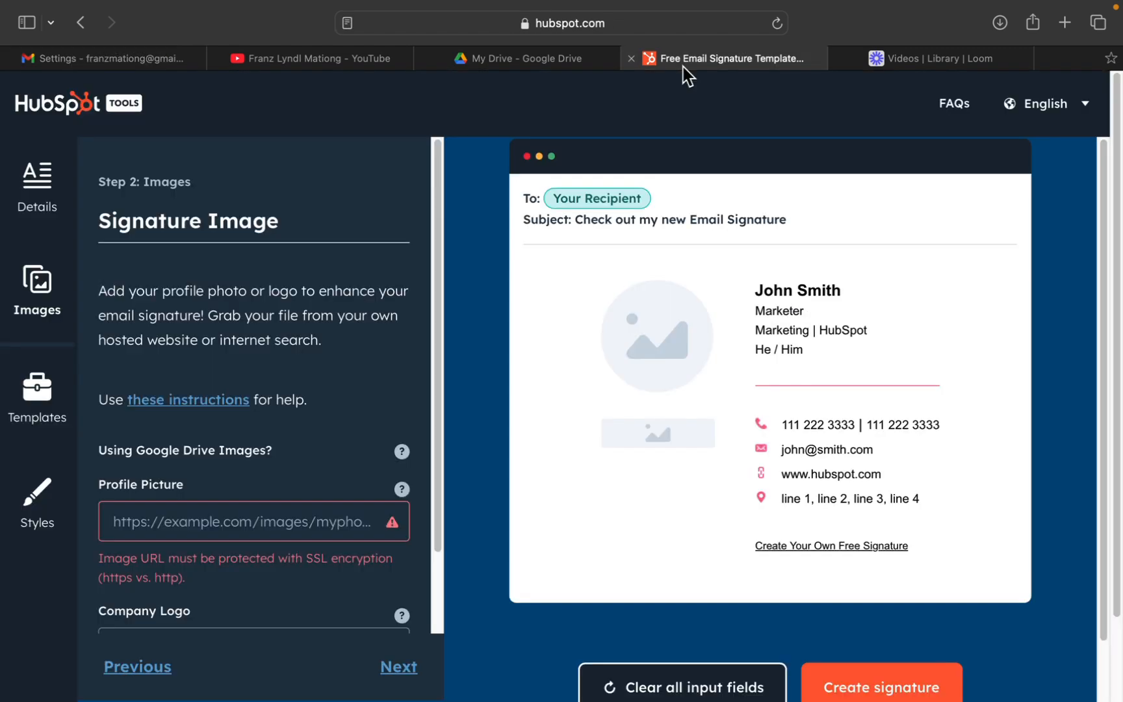
{"action": "left_click", "coordinate": [31, 201]}
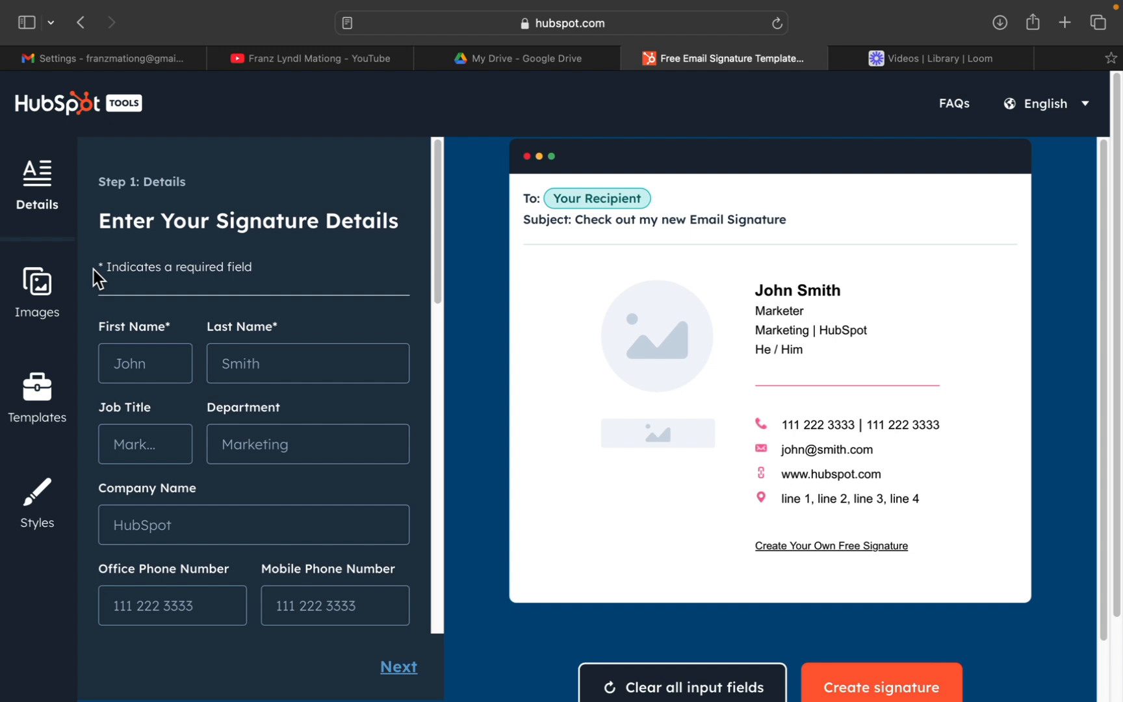
Enter the owner's first name and last name in the signature details.
{"action": "left_click", "coordinate": [153, 361]}
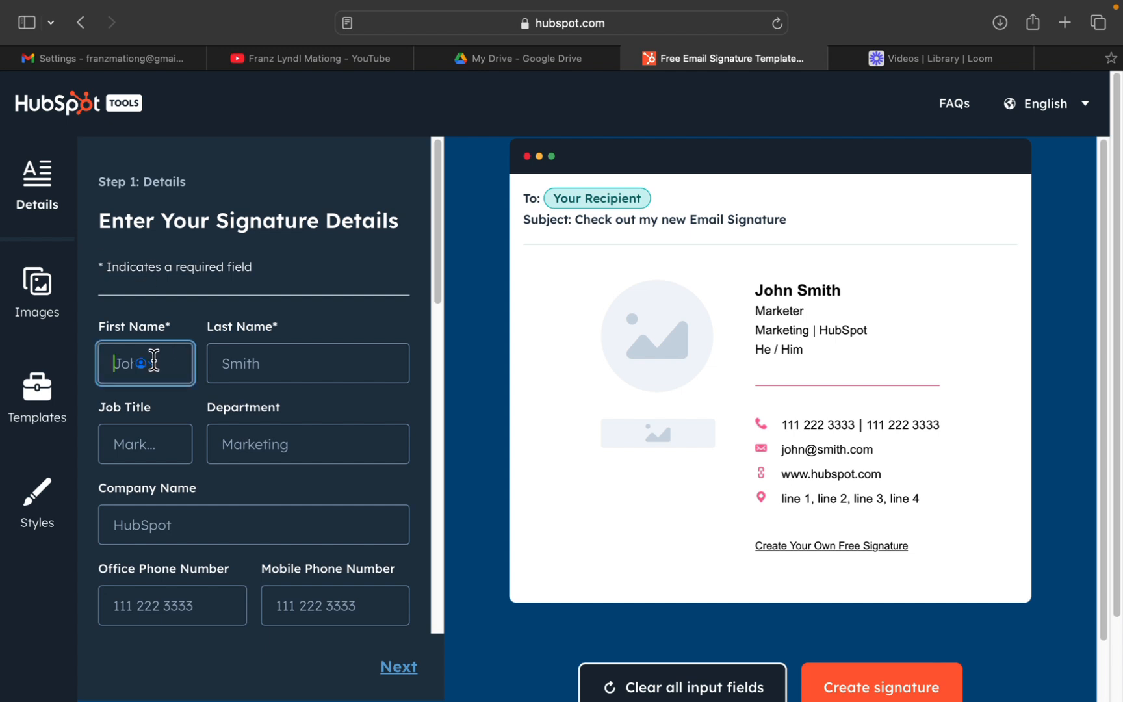
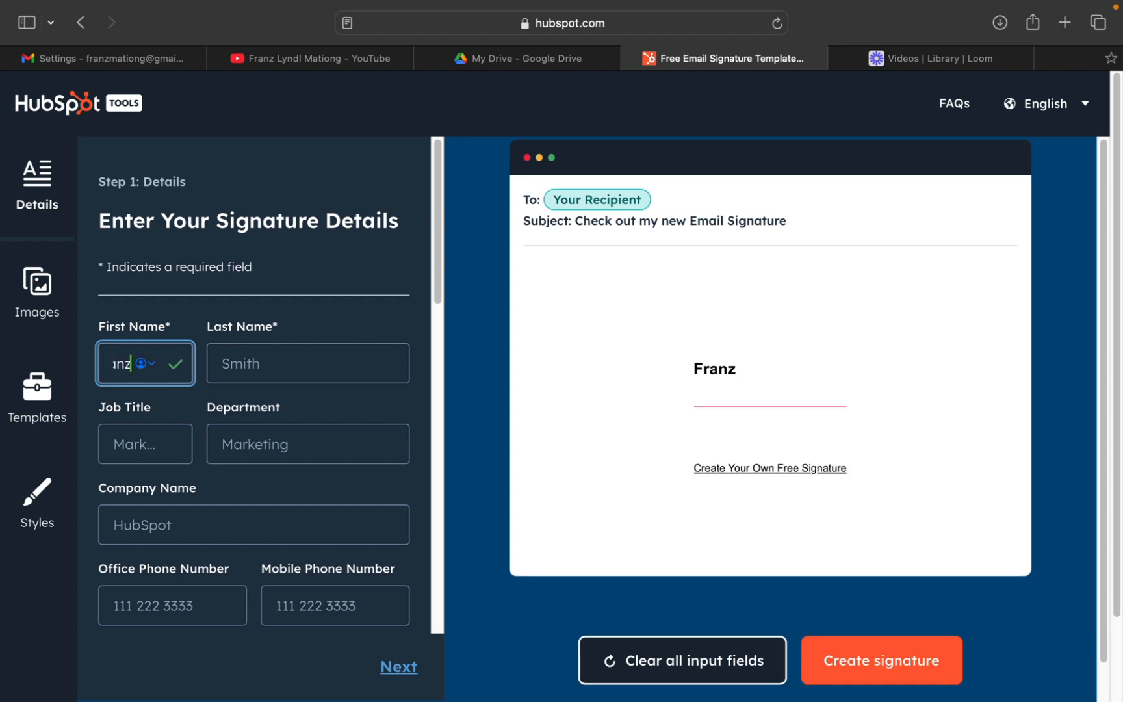
{"action": "left_click", "coordinate": [228, 364]}
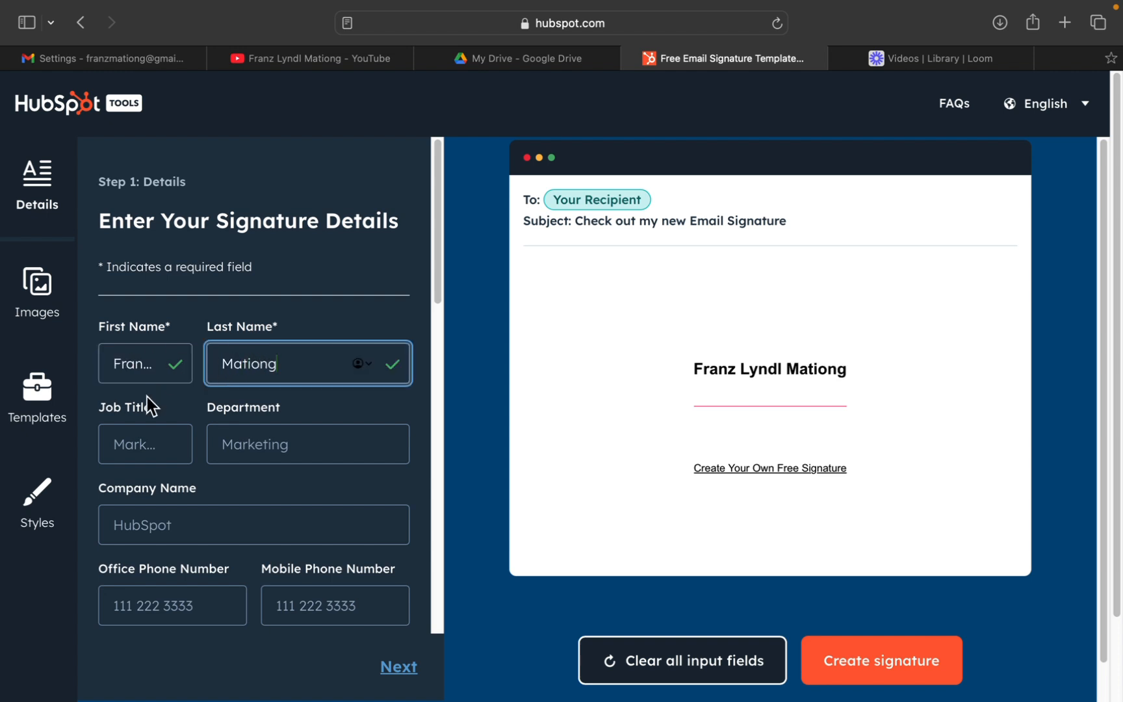
Set the signature's job title to "Assistant to the CEO" and the department to "Operations".
{"action": "left_click", "coordinate": [126, 437]}
{"action": "type", "text": "Assi"}
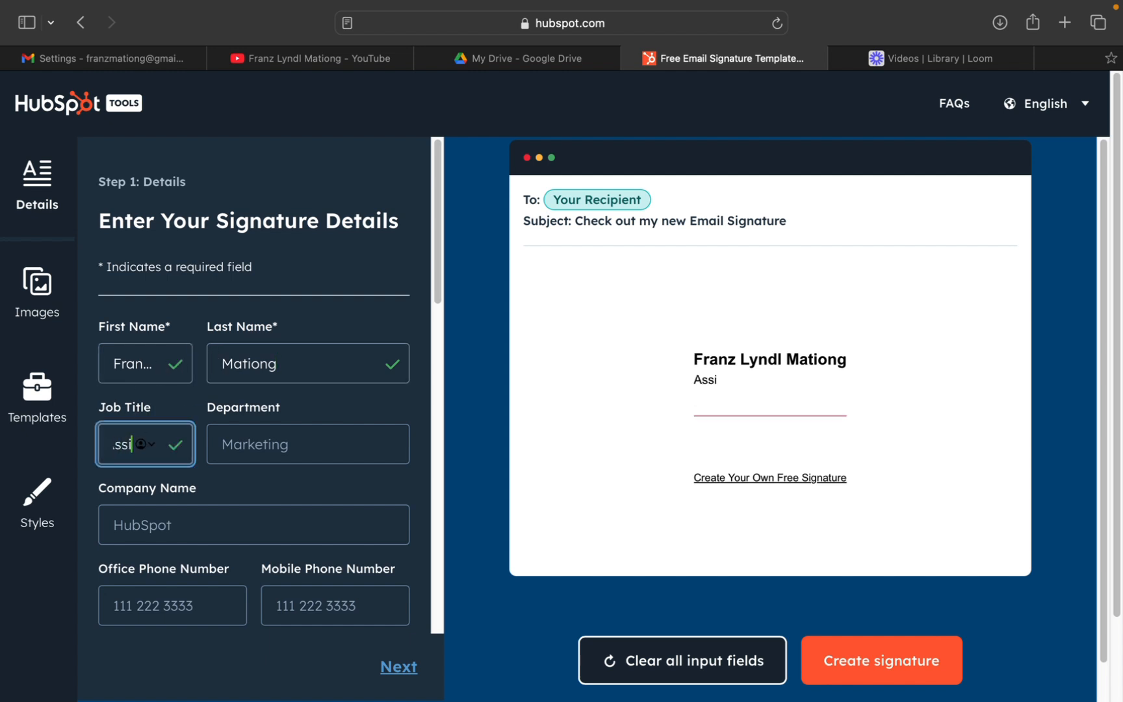
{"action": "type", "text": "stant to the CEO"}
{"action": "left_click", "coordinate": [271, 450]}
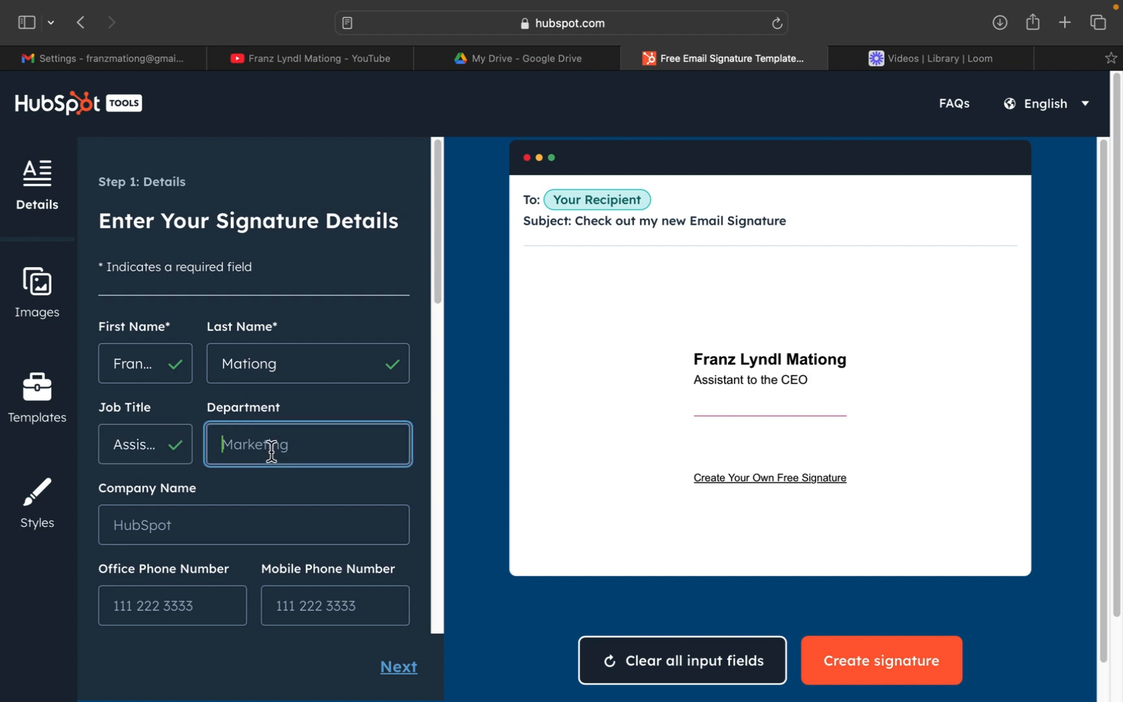
{"action": "type", "text": "Operations"}
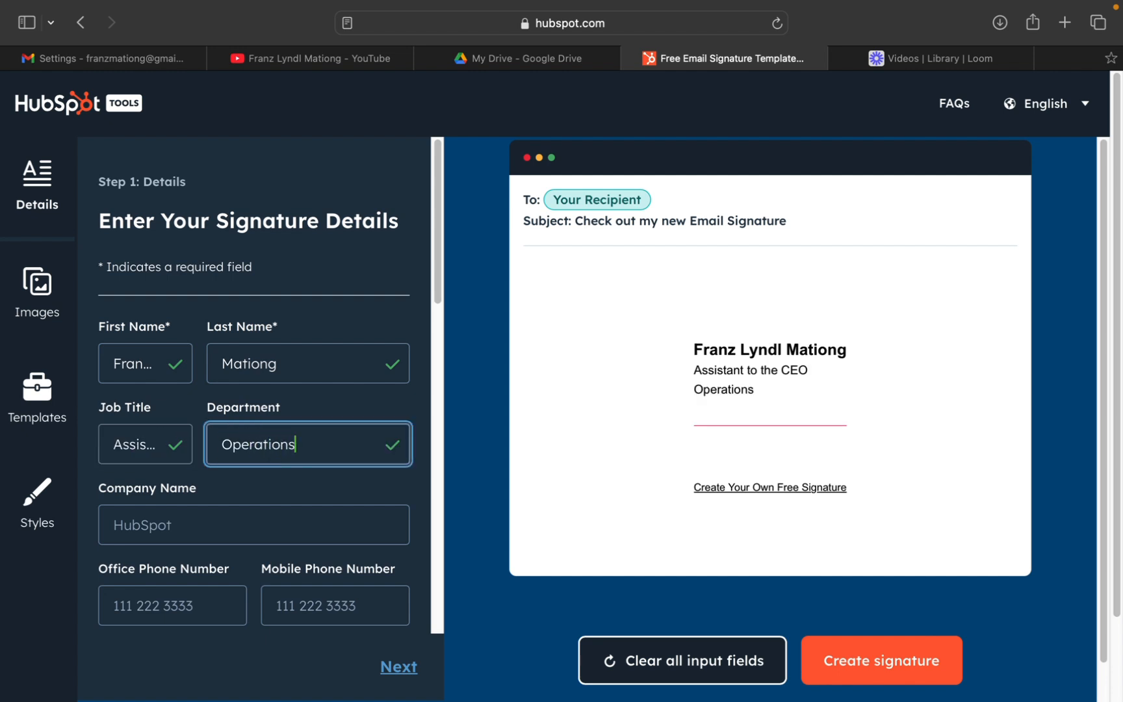
Set the signature's company name to "Freelancing".
{"action": "left_click", "coordinate": [122, 523]}
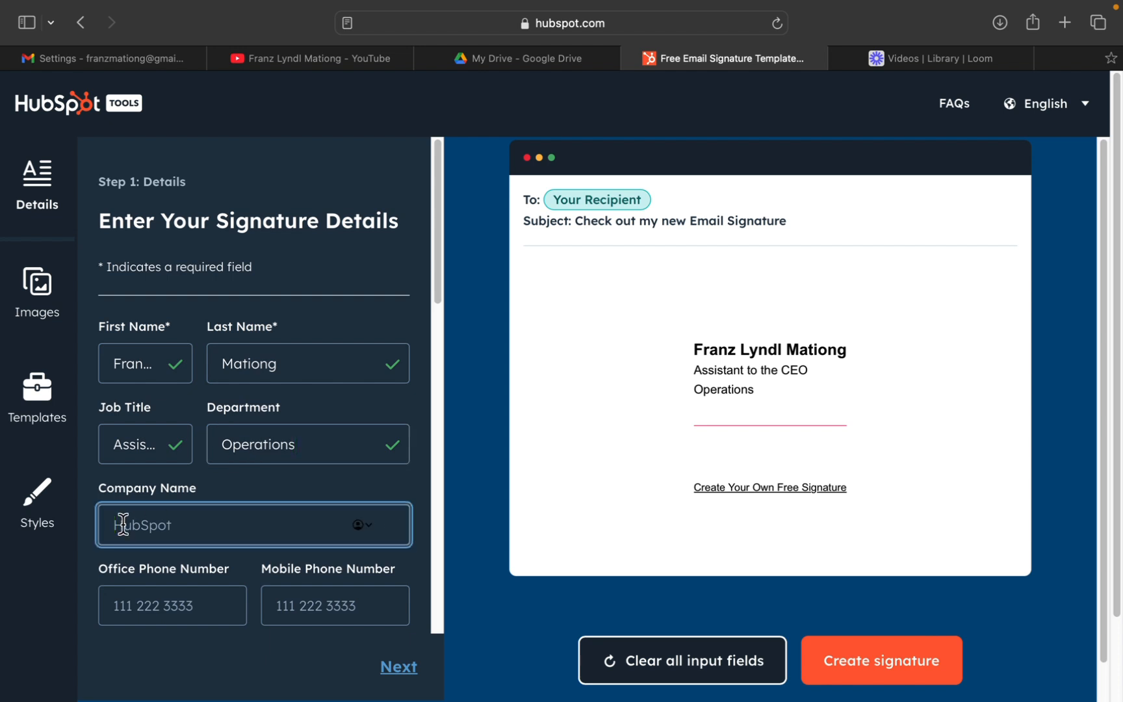
{"action": "type", "text": "Freelancing"}
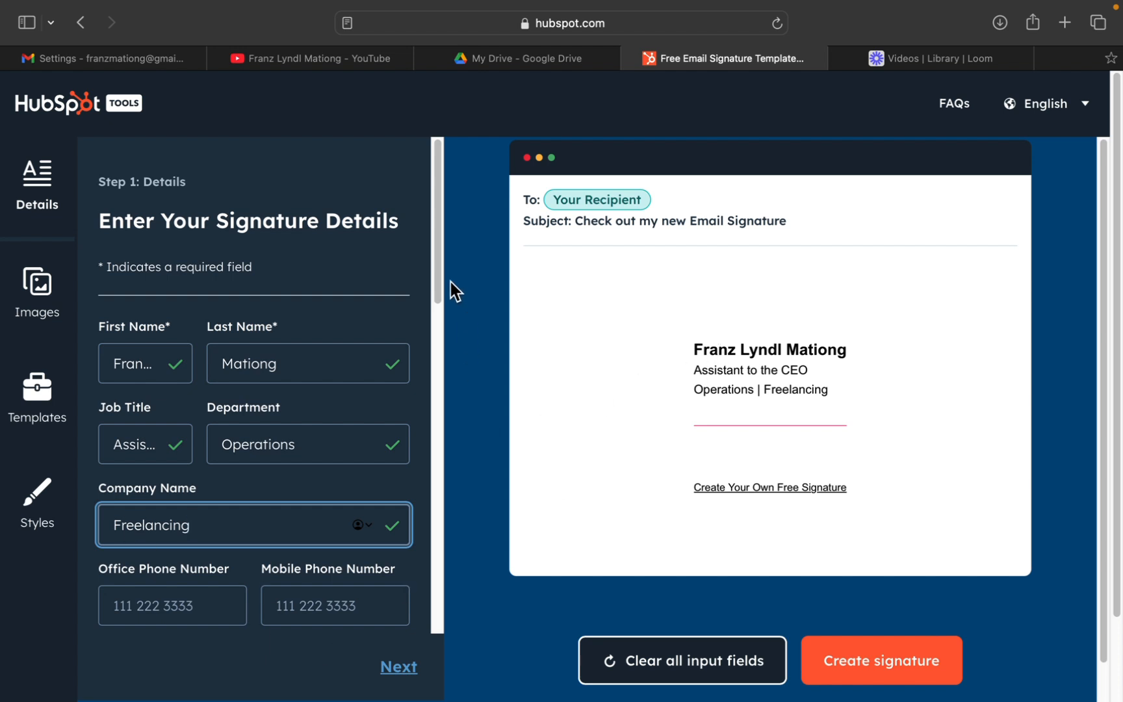
Enter the owner's mobile phone number, including the country code, in the signature details.
{"action": "left_click_drag", "start_coordinate": [438, 289], "coordinate": [431, 342]}
{"action": "left_click", "coordinate": [337, 414]}
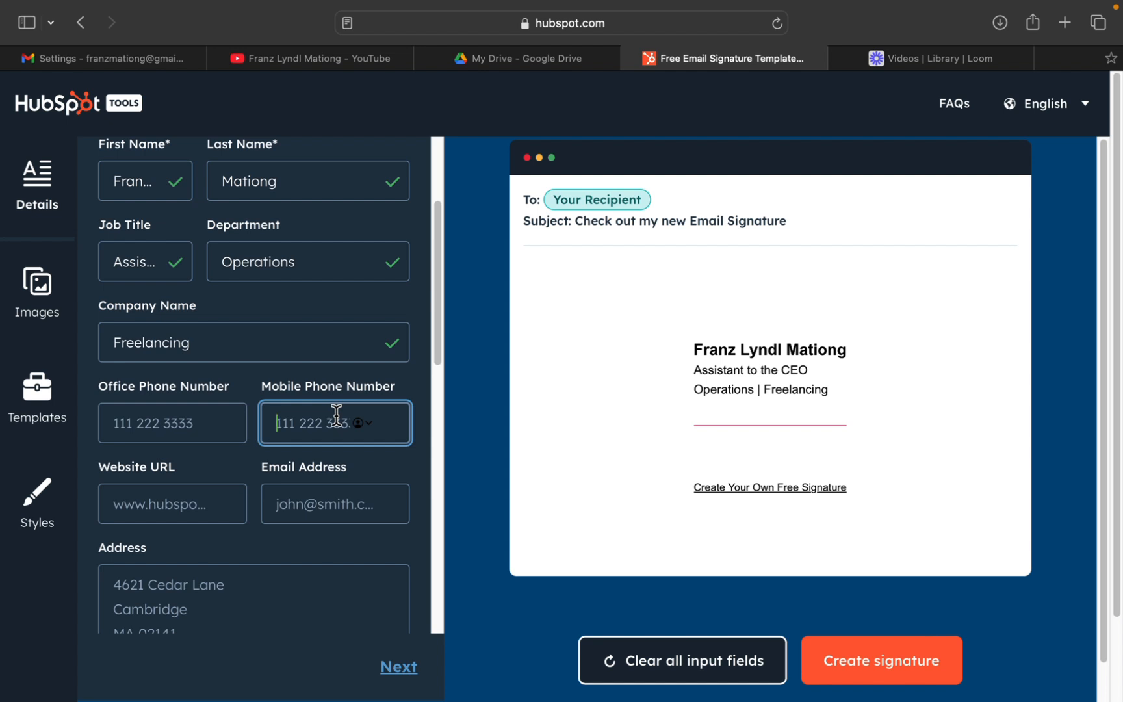
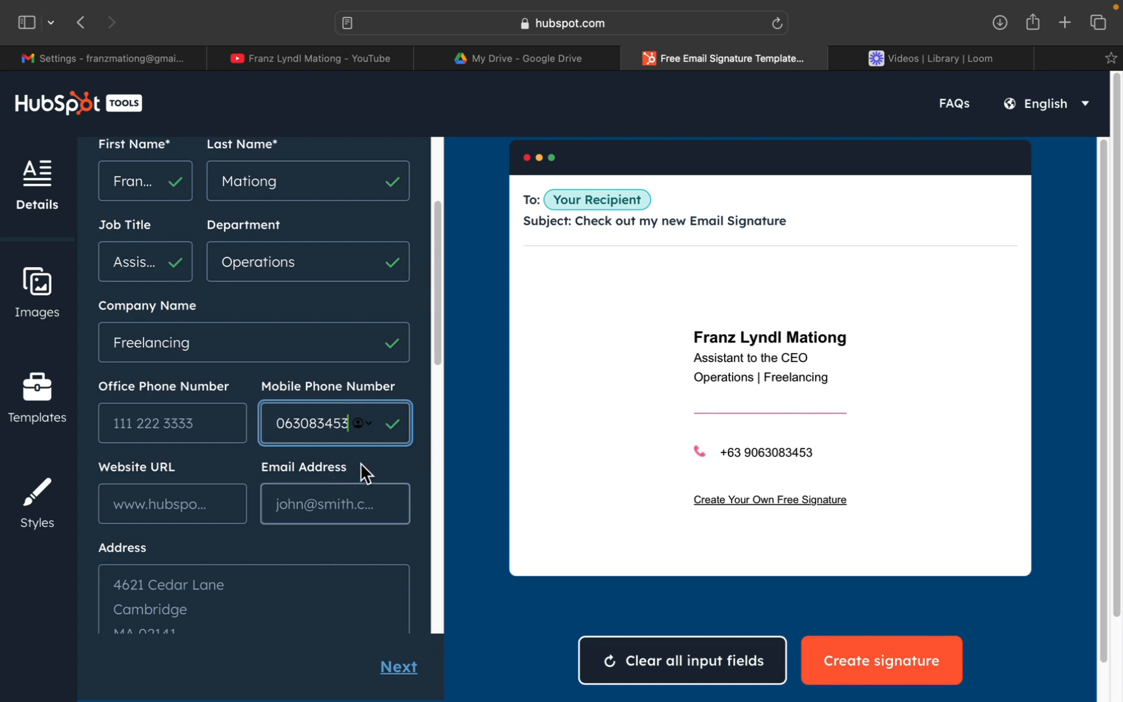
Enter the owner's email address in the signature details.
{"action": "scroll", "coordinate": [441, 426], "scroll_direction": "down", "scroll_amount": 5}
{"action": "left_click_drag", "start_coordinate": [440, 426], "coordinate": [447, 306]}
{"action": "left_click", "coordinate": [308, 436]}
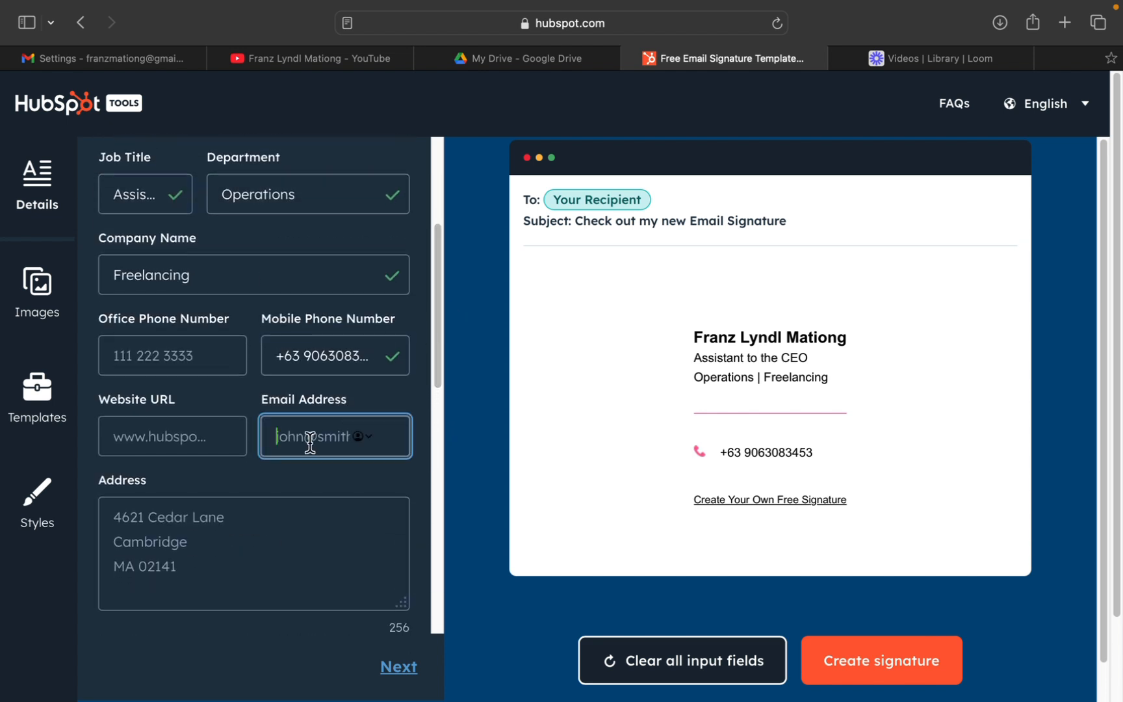
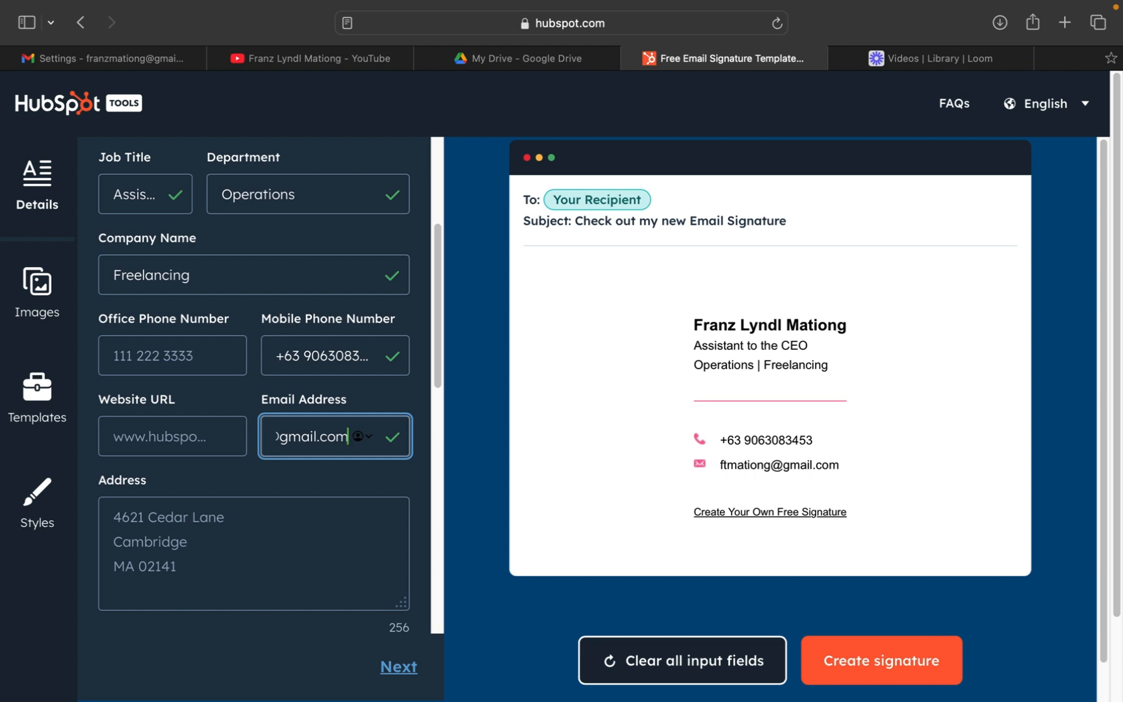
Fill in the owner's full postal address in the signature details, with street, district, municipality and province.
{"action": "left_click", "coordinate": [189, 534]}
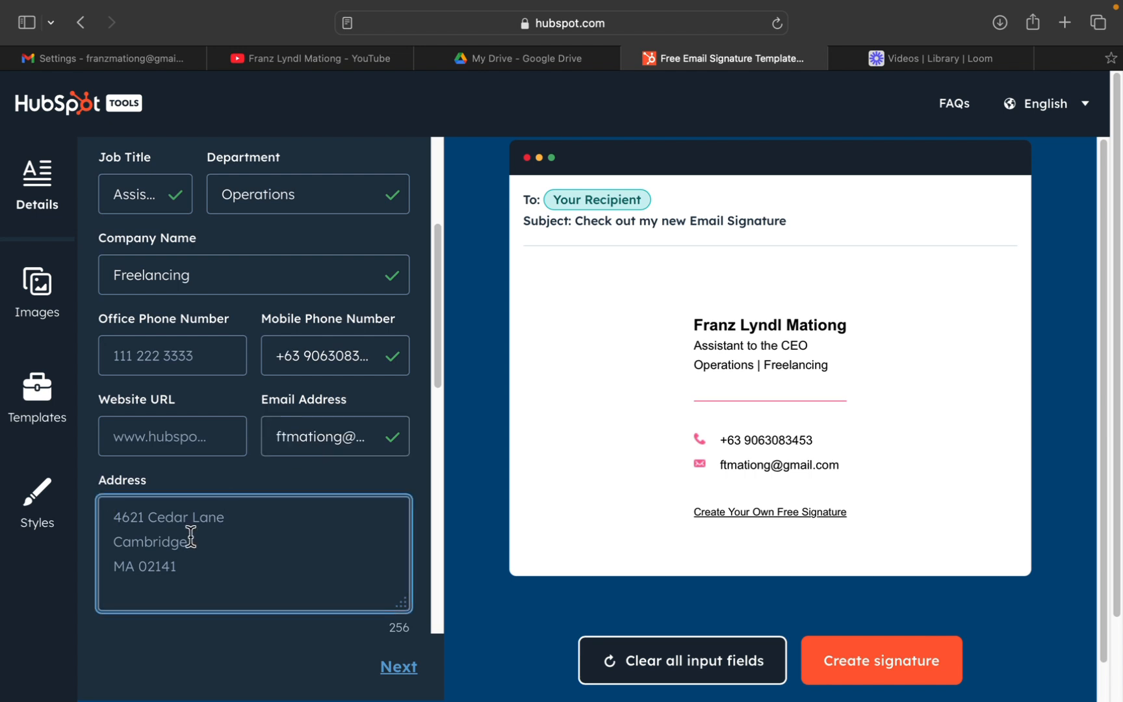
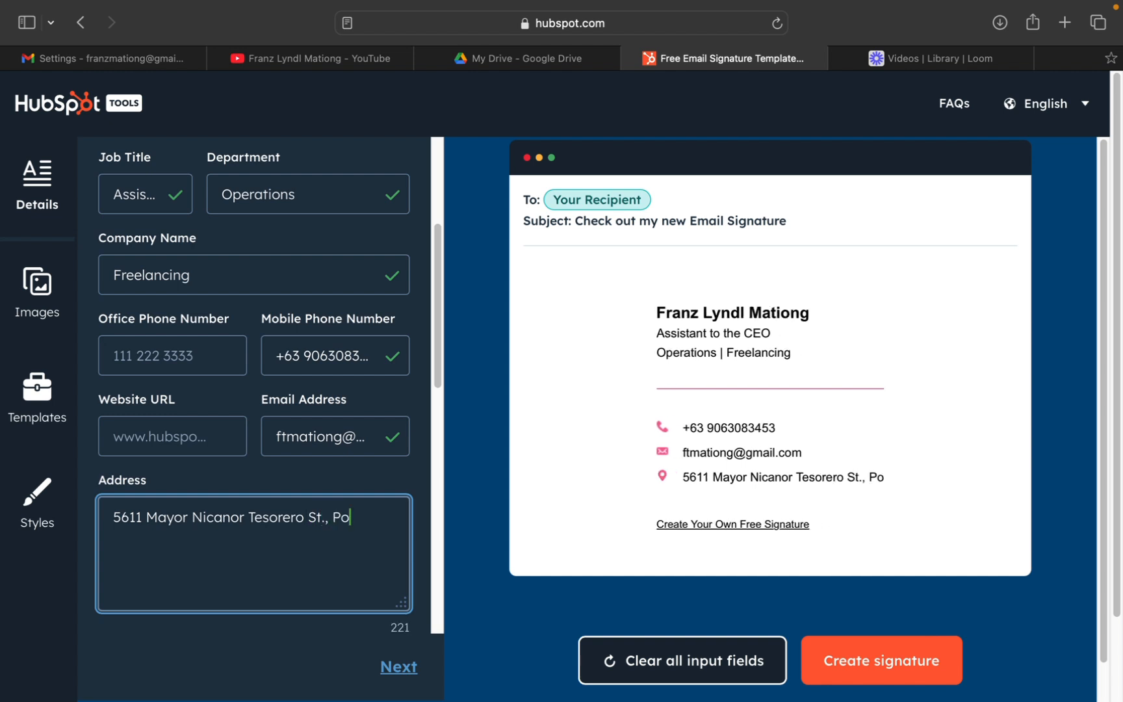
{"action": "key", "text": "Caps_Lock"}
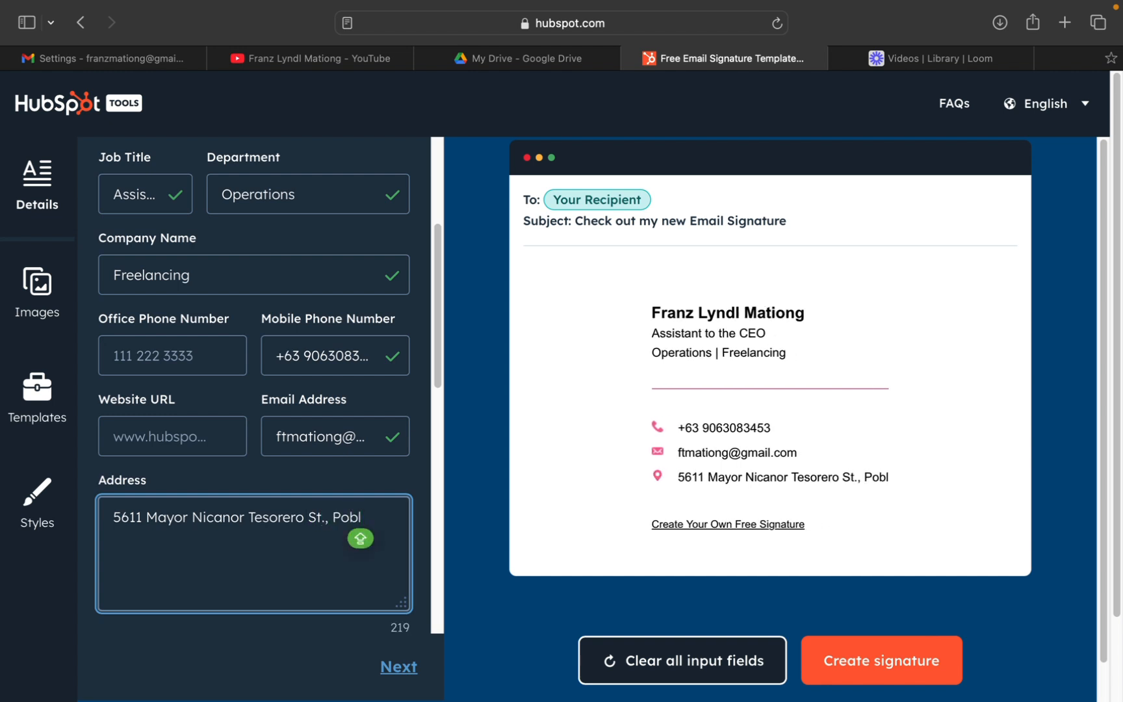
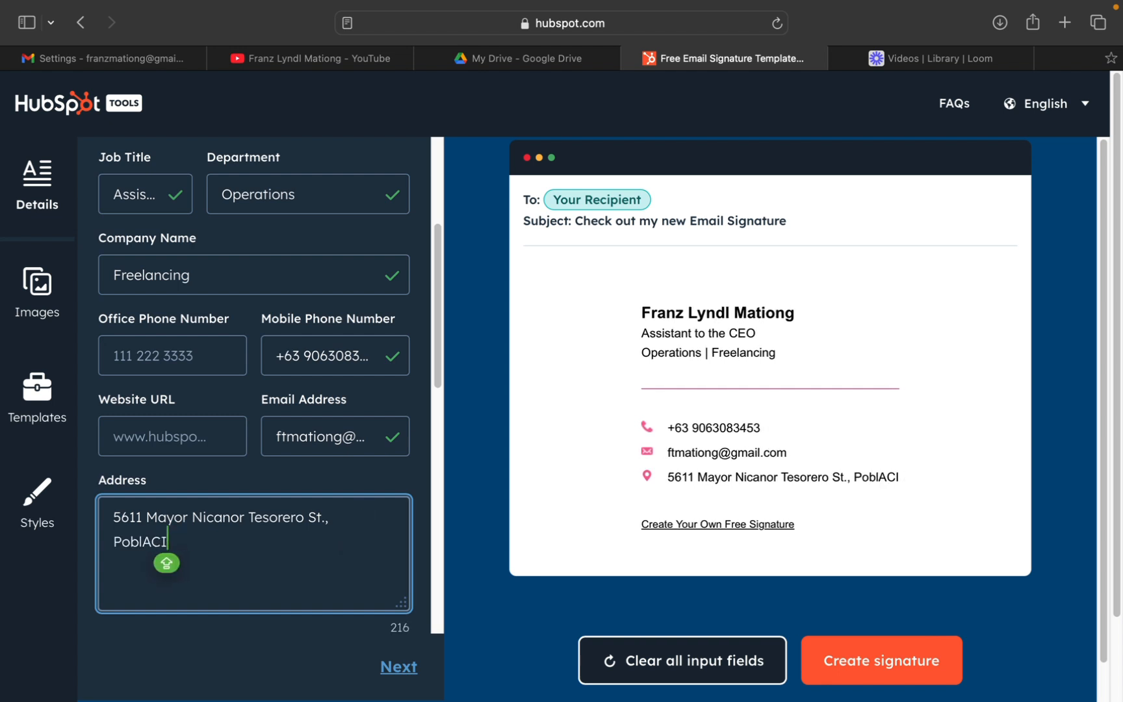
{"action": "key", "text": "Caps_Lock"}
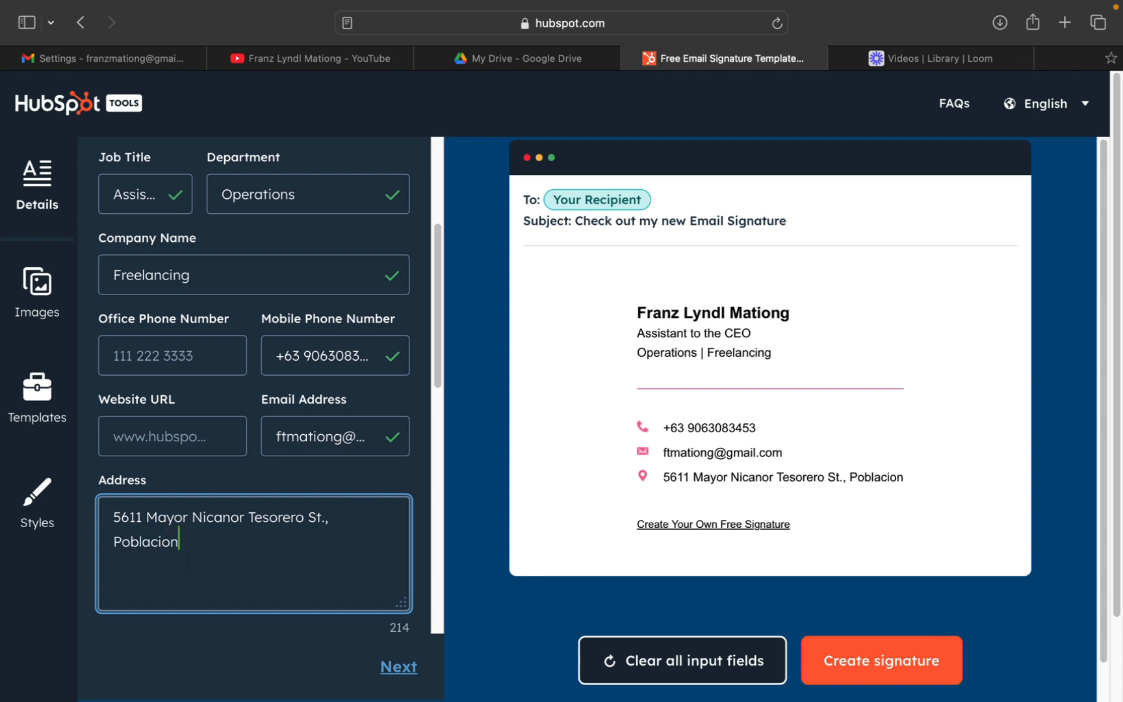
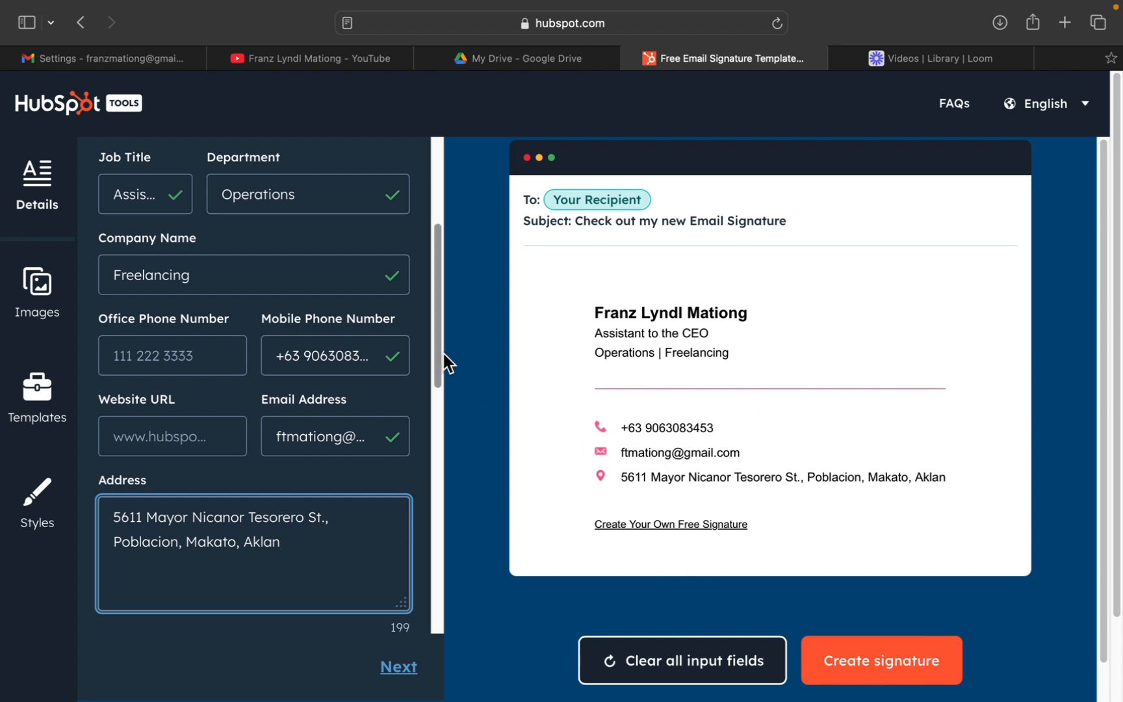
Turn off the "Created With HubSpot" line in the email signature footer.
{"action": "left_click_drag", "start_coordinate": [439, 356], "coordinate": [414, 540]}
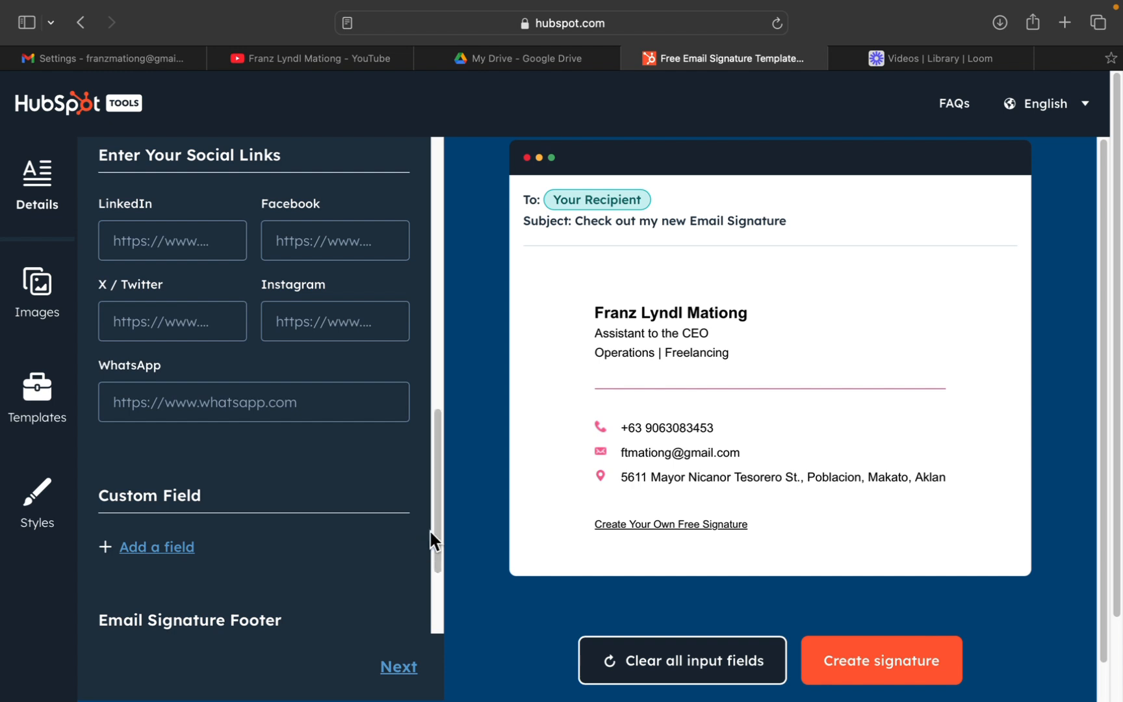
{"action": "left_click_drag", "start_coordinate": [435, 527], "coordinate": [436, 627]}
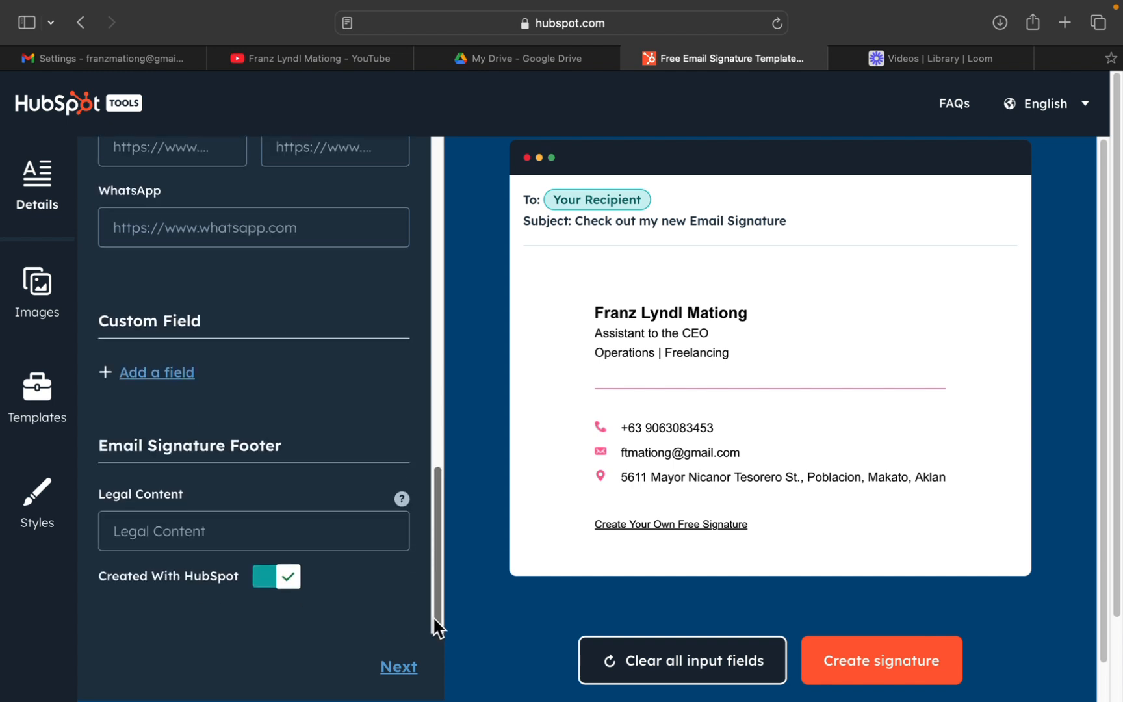
{"action": "left_click", "coordinate": [272, 584]}
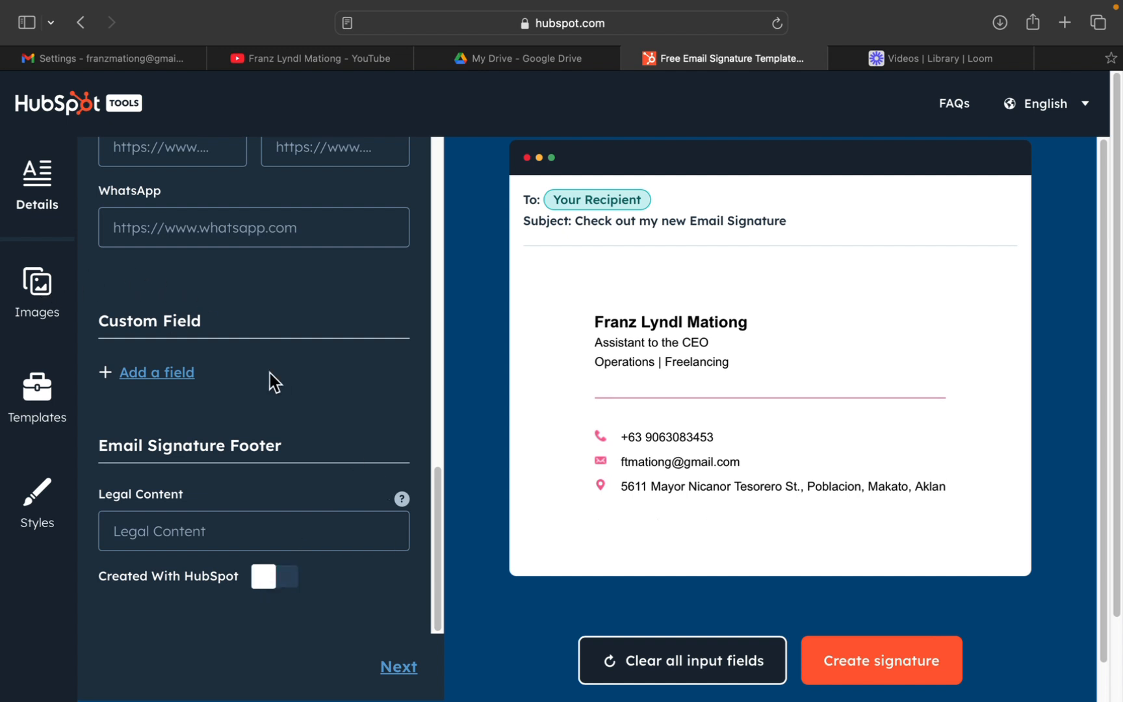
Open the signature's image settings and, in Google Drive, copy the sharing link of the owner's photo.
{"action": "left_click", "coordinate": [55, 304]}
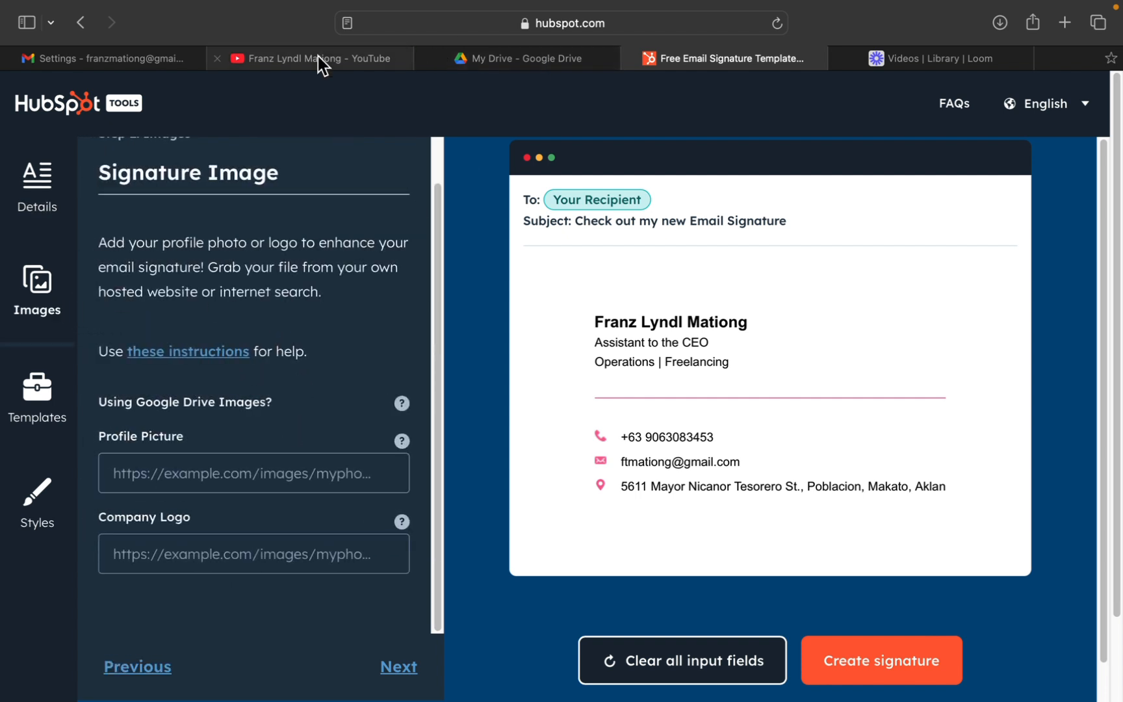
{"action": "left_click", "coordinate": [454, 63]}
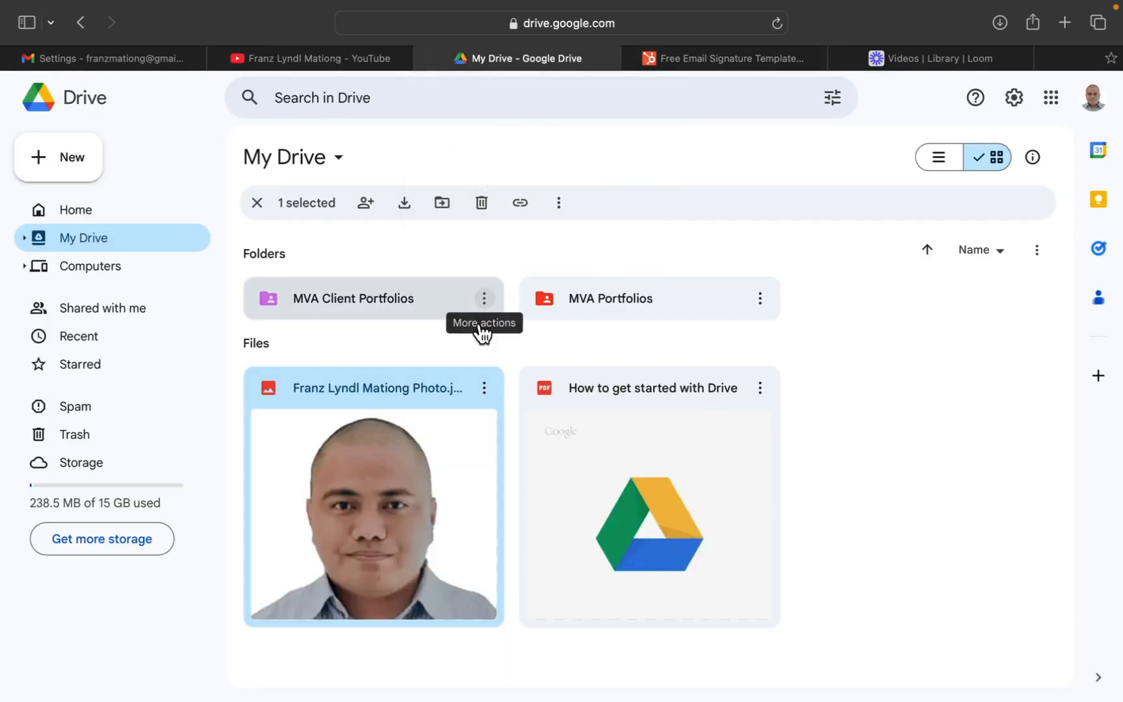
{"action": "left_click", "coordinate": [482, 390]}
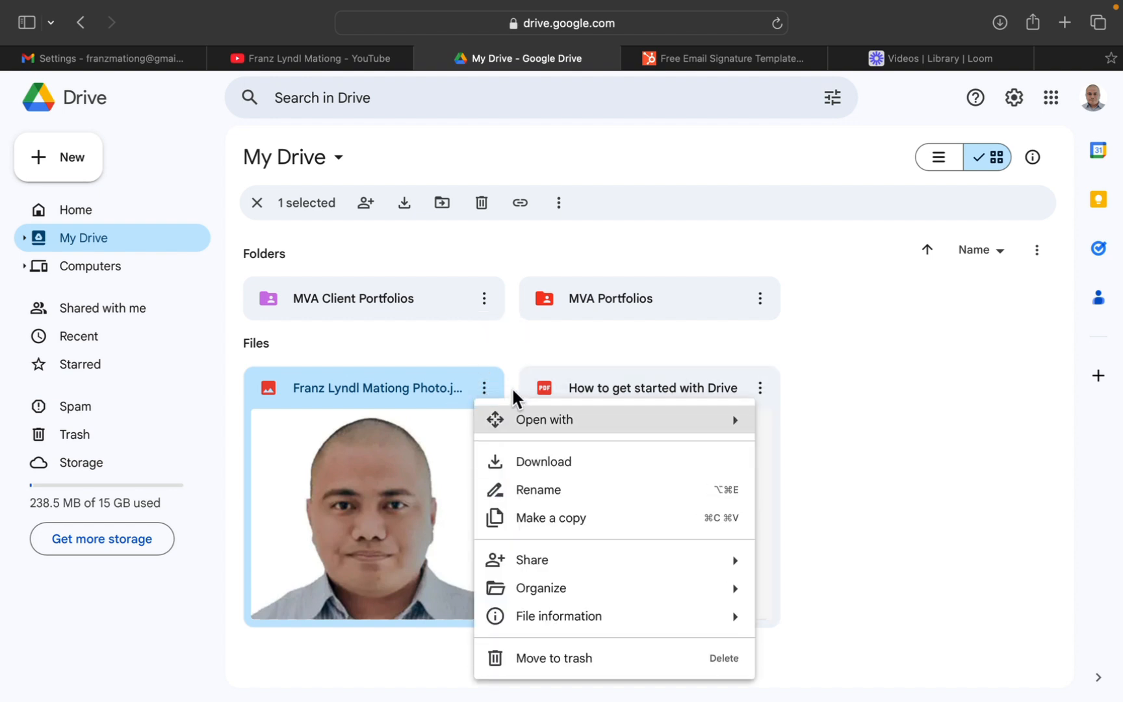
{"action": "mouse_move", "coordinate": [585, 417]}
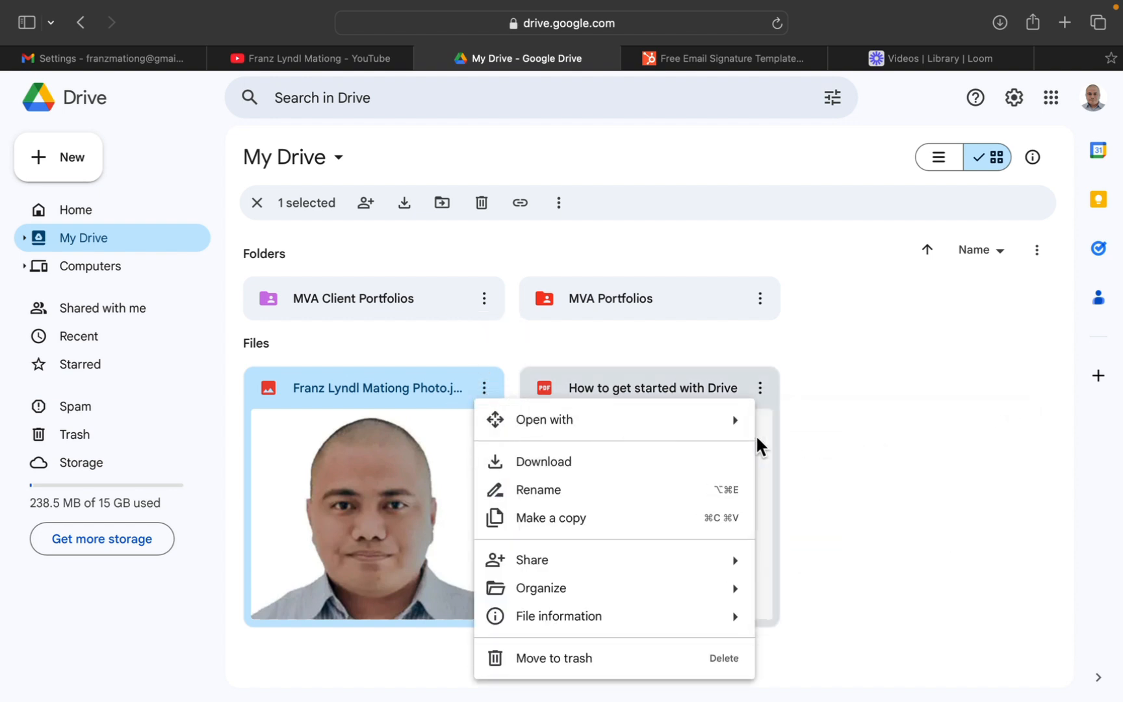
{"action": "mouse_move", "coordinate": [722, 577]}
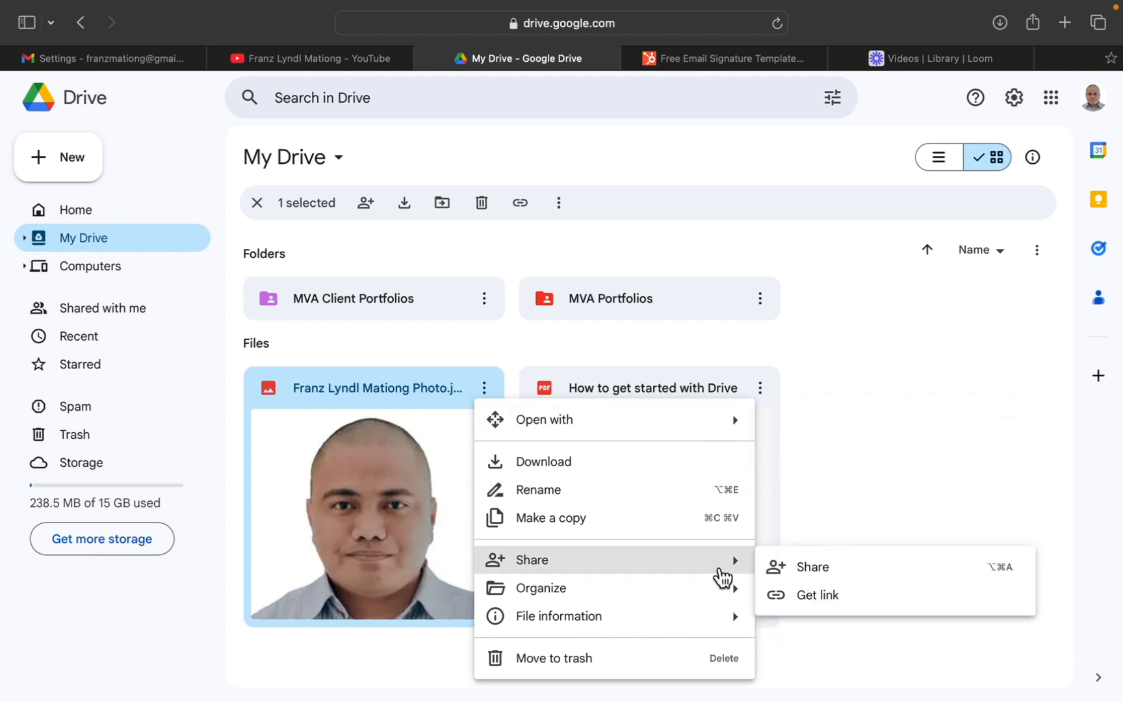
{"action": "left_click", "coordinate": [784, 598]}
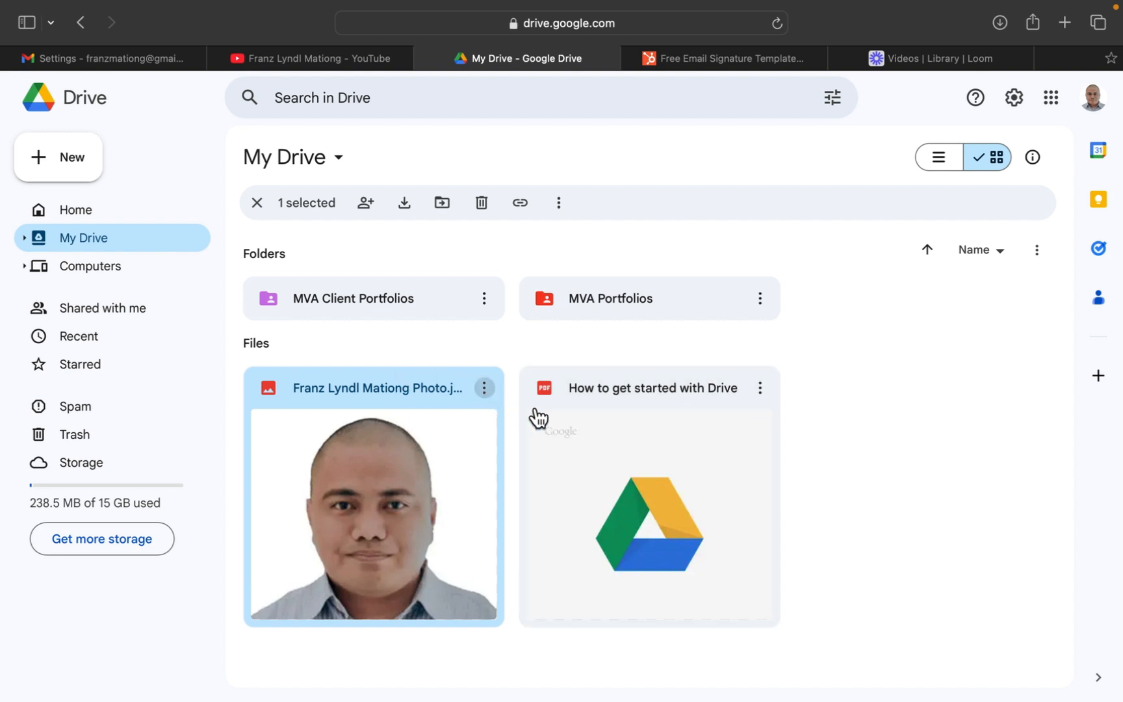
{"action": "left_click", "coordinate": [484, 389]}
{"action": "left_click", "coordinate": [767, 529]}
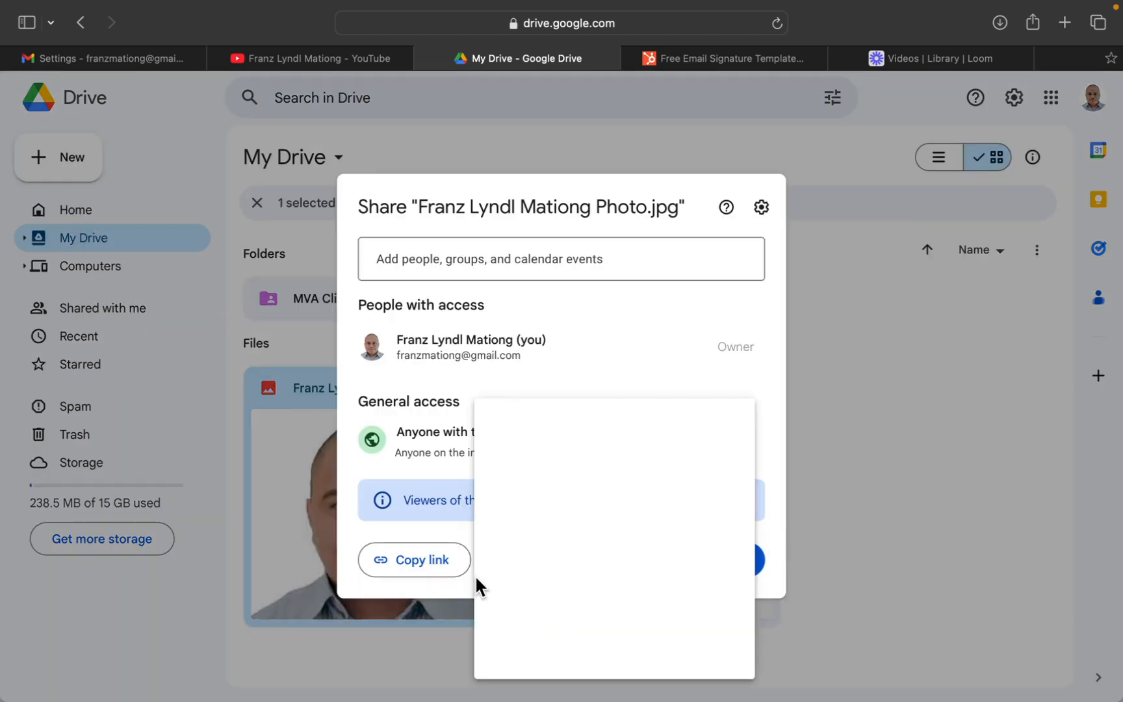
{"action": "left_click", "coordinate": [453, 560]}
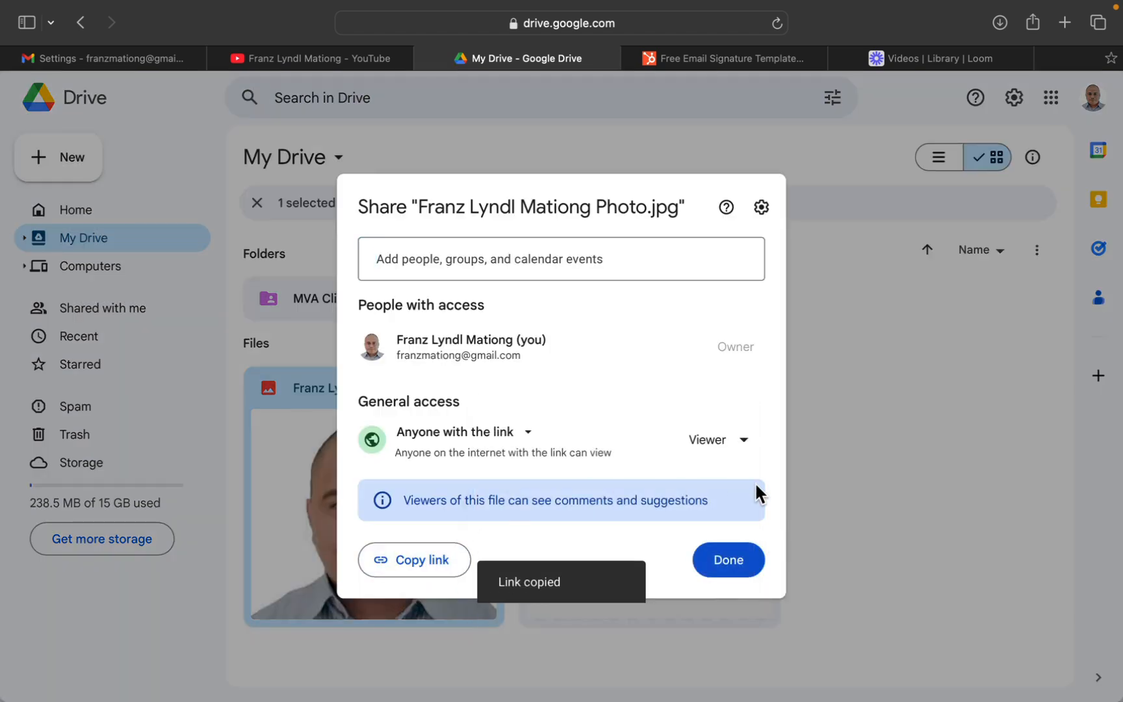
{"action": "left_click", "coordinate": [715, 576]}
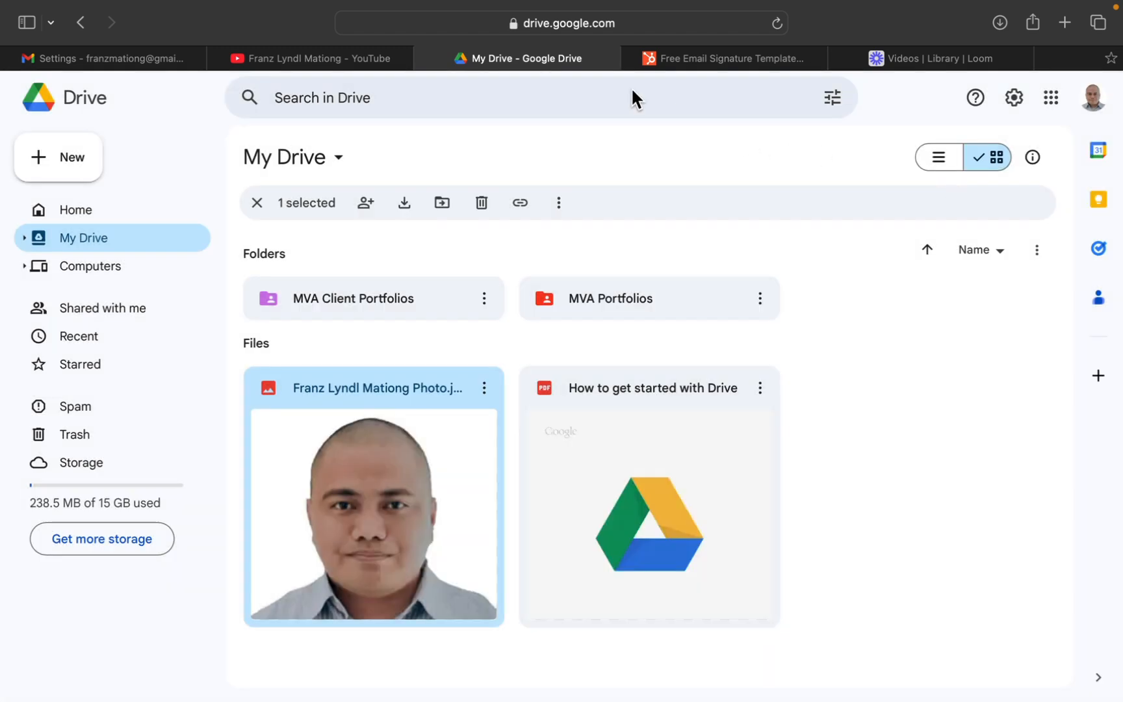
Try the copied Google Drive link as the profile picture in the HubSpot signature generator, and clear the field again.
{"action": "left_click", "coordinate": [680, 60]}
{"action": "left_click", "coordinate": [203, 465]}
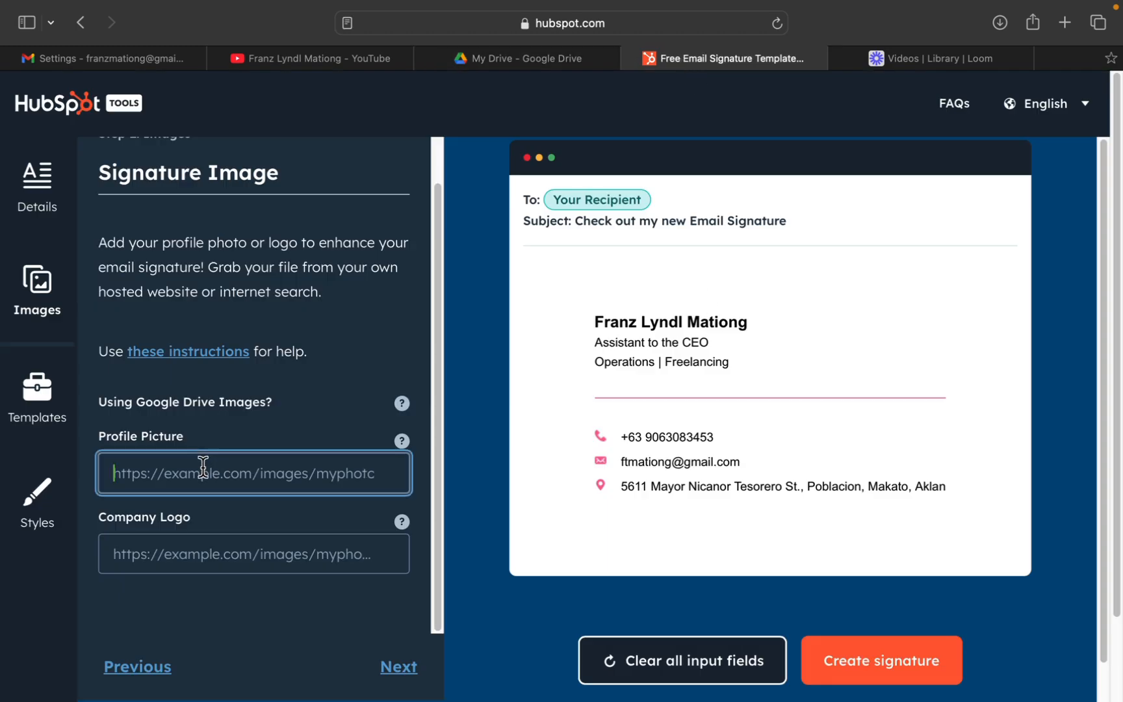
{"action": "key", "text": "super+v"}
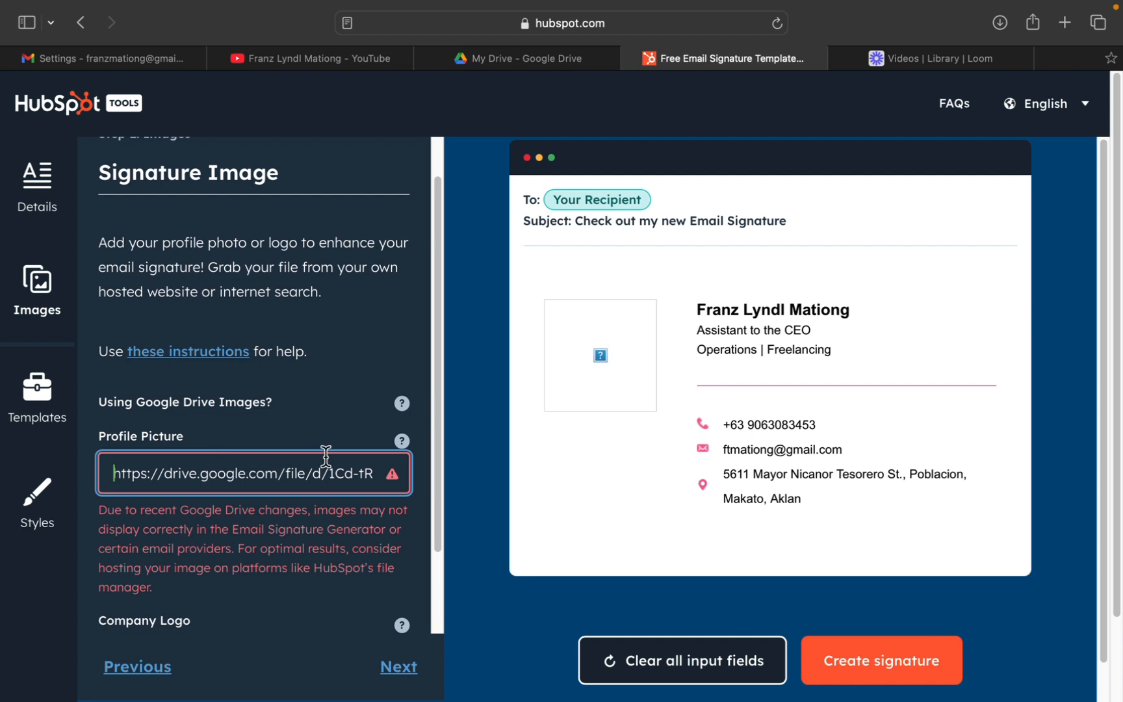
{"action": "key", "text": "super+a"}
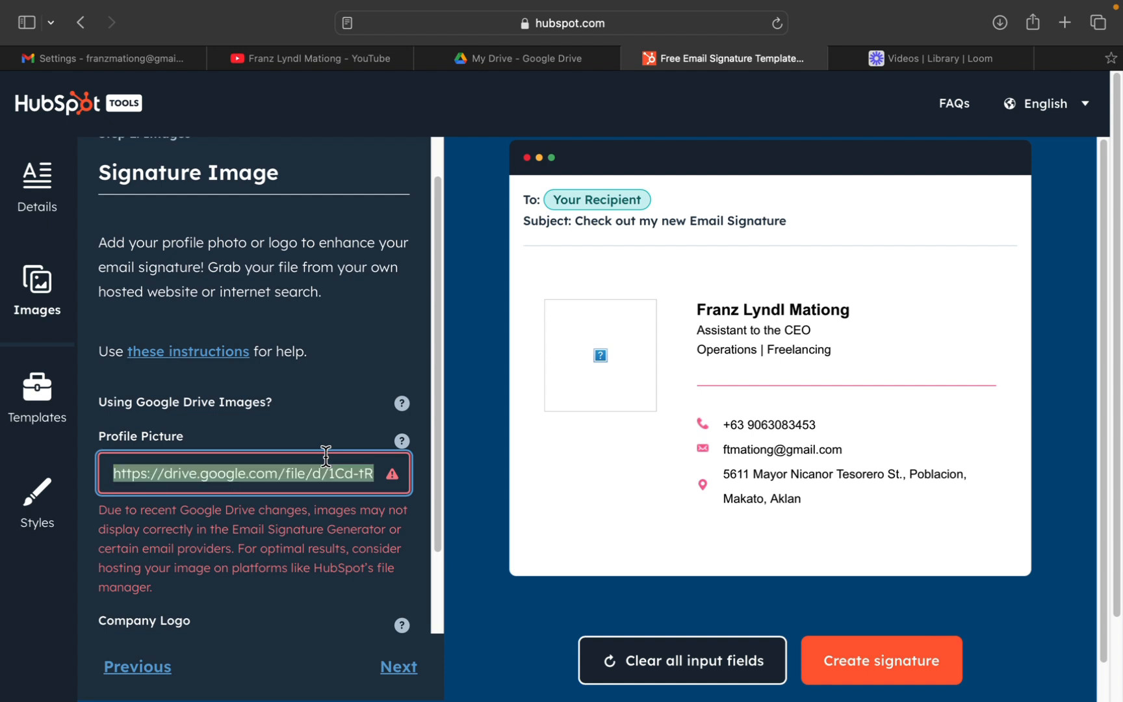
{"action": "key", "text": "BackSpace"}
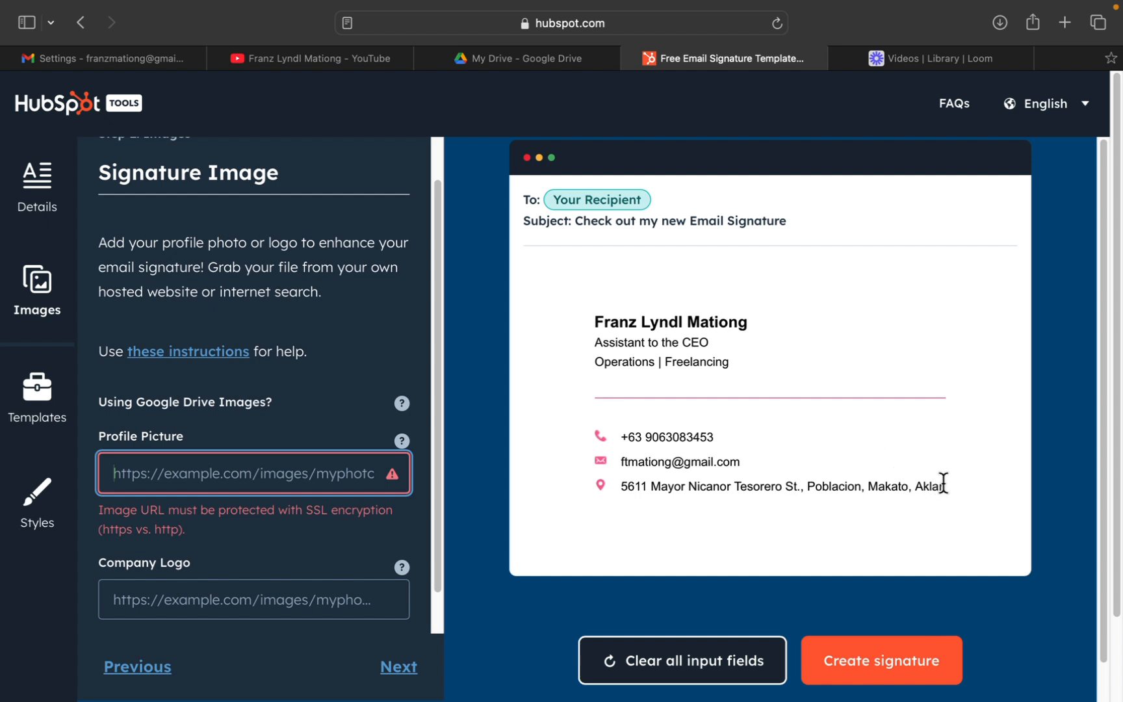
Copy the complete signature from the HubSpot preview and switch to the signature settings in Gmail.
{"action": "mouse_move", "coordinate": [947, 482]}
{"action": "left_mouse_down"}
{"action": "mouse_move", "coordinate": [831, 450]}
{"action": "mouse_move", "coordinate": [644, 323]}
{"action": "mouse_move", "coordinate": [598, 321]}
{"action": "left_mouse_up"}
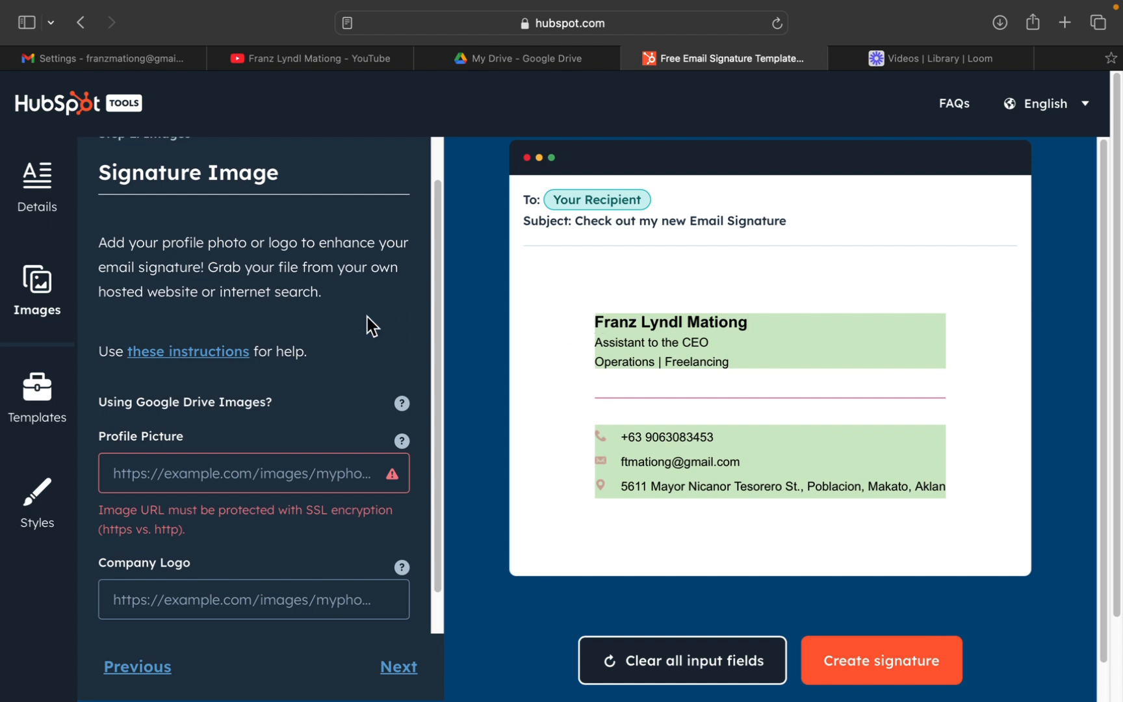
{"action": "left_click", "coordinate": [142, 60]}
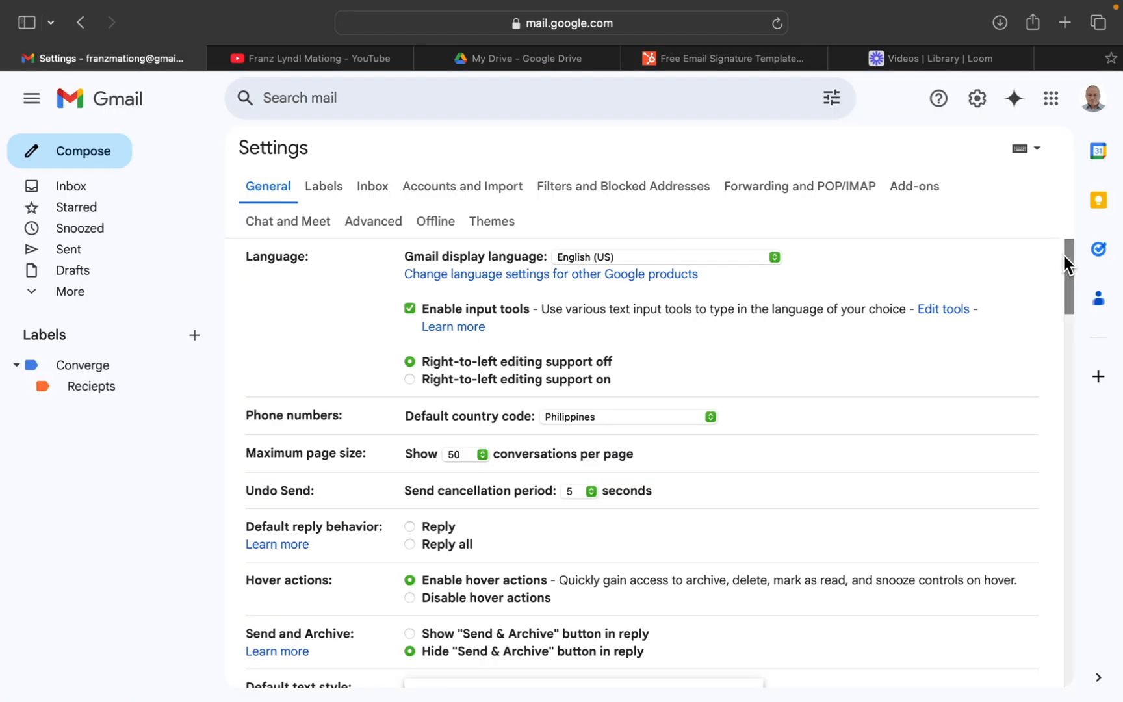
{"action": "left_click_drag", "start_coordinate": [1059, 292], "coordinate": [1053, 575]}
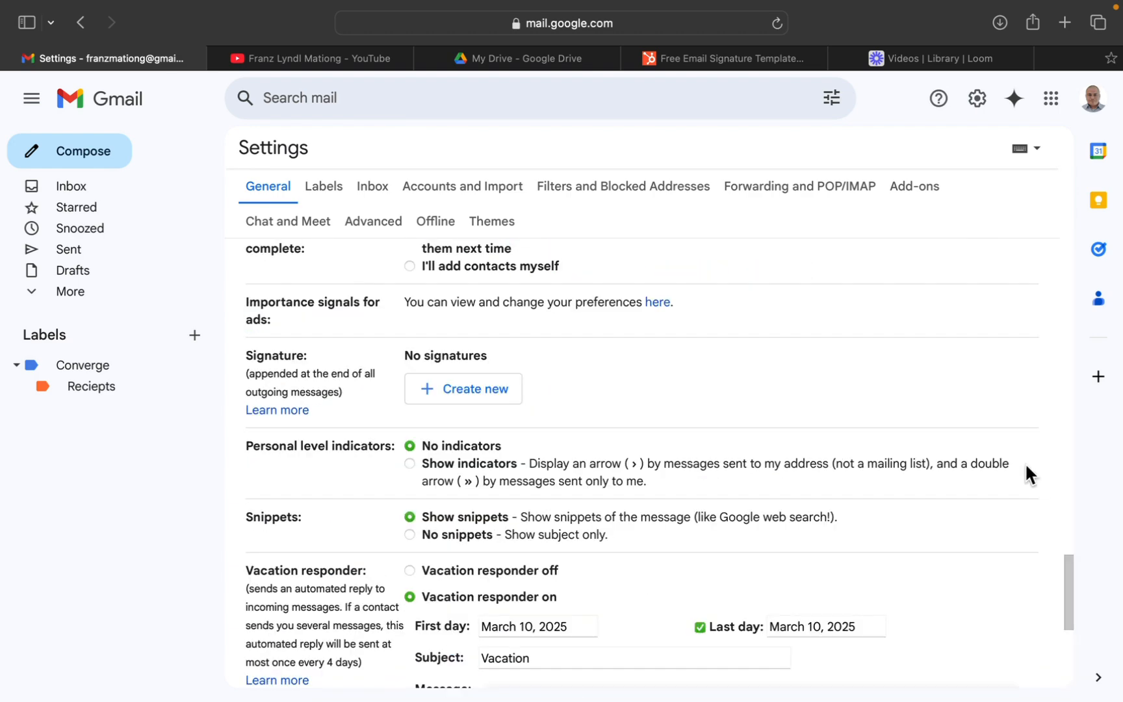
Create a new Gmail signature named Portfolio.
{"action": "left_click", "coordinate": [430, 403]}
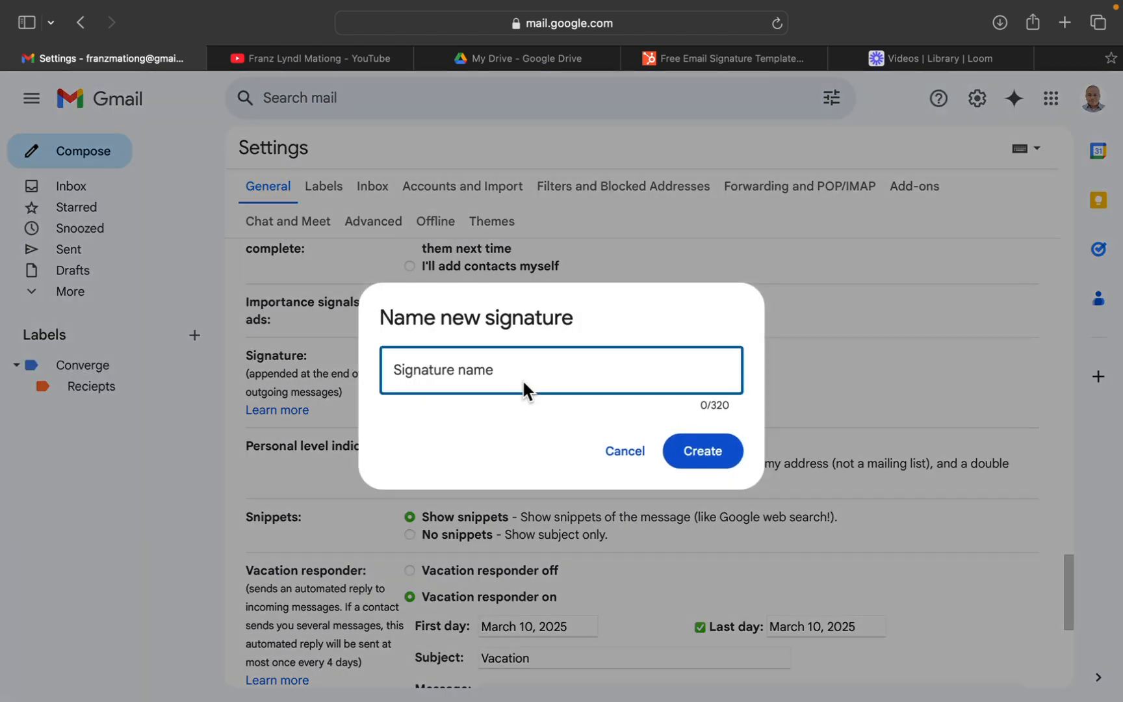
{"action": "type", "text": "Tes"}
{"action": "key", "text": "BackSpace"}
{"action": "key", "text": "BackSpace"}
{"action": "key", "text": "BackSpace"}
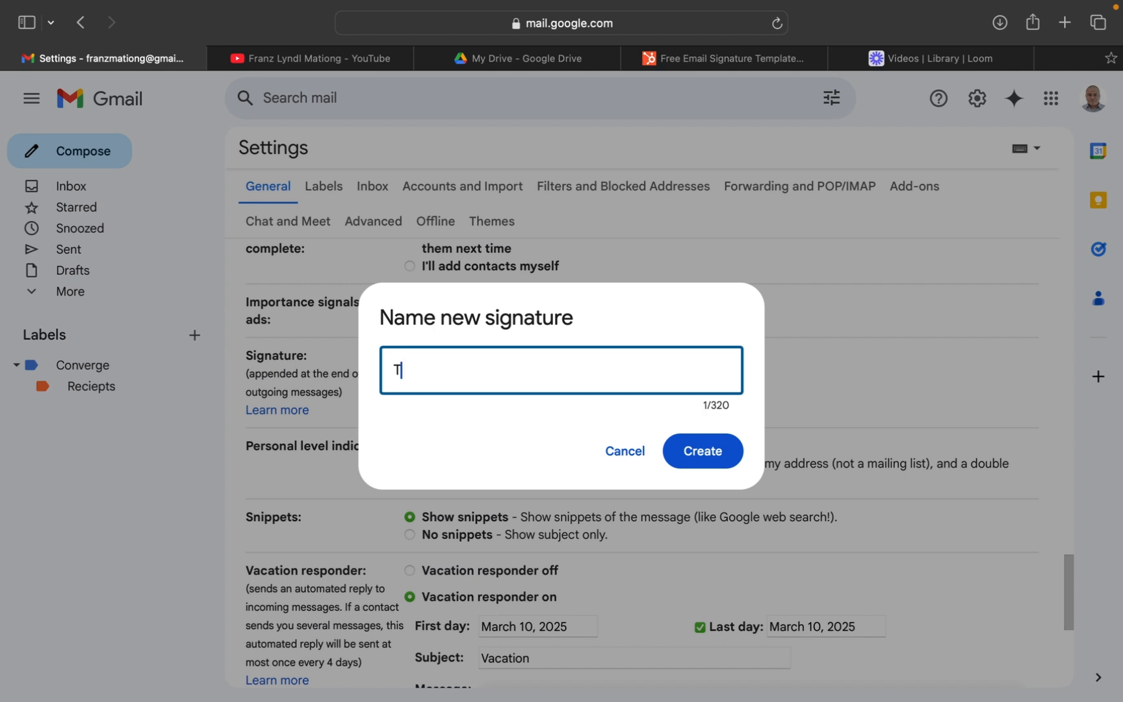
{"action": "type", "text": "Porto"}
{"action": "key", "text": "BackSpace"}
{"action": "type", "text": "folio"}
{"action": "left_click", "coordinate": [679, 450]}
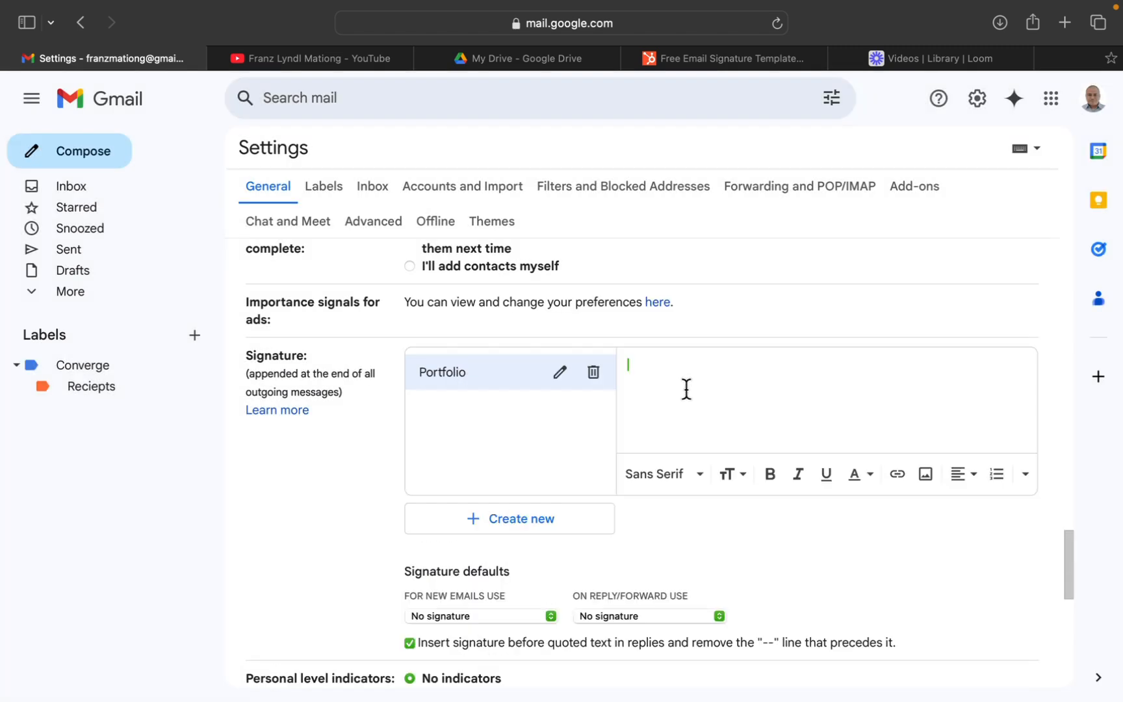
Paste the copied HubSpot signature into the Portfolio signature and save the settings.
{"action": "key", "text": "super+v"}
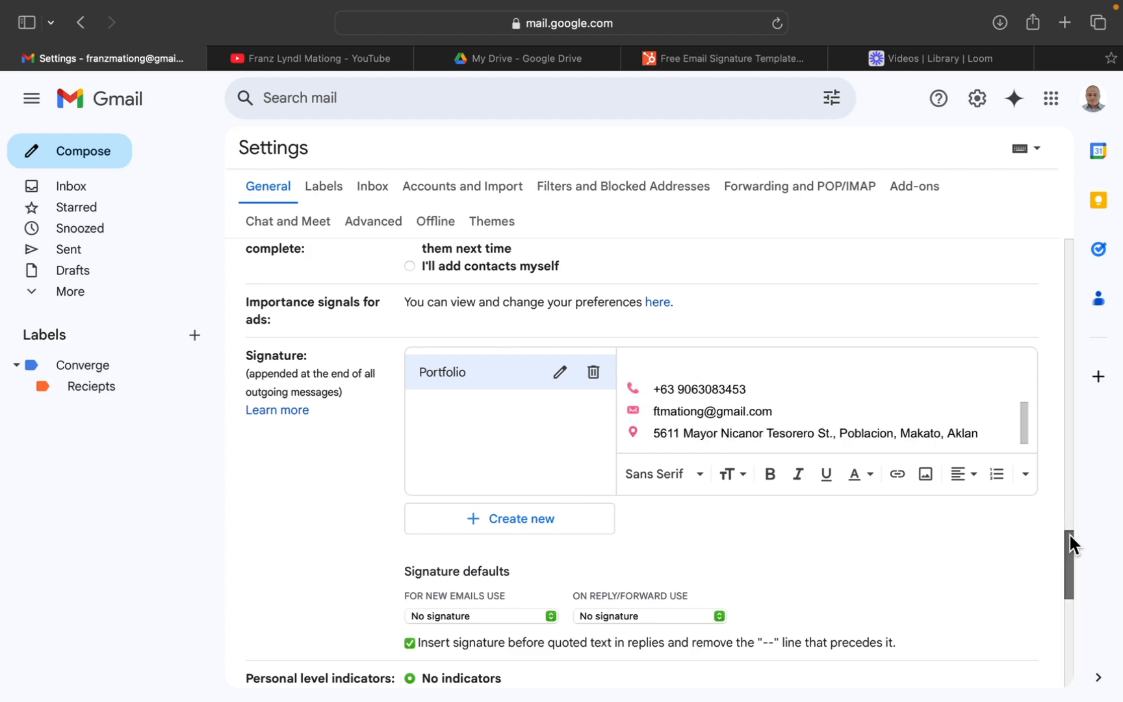
{"action": "left_click_drag", "start_coordinate": [1069, 536], "coordinate": [1062, 639]}
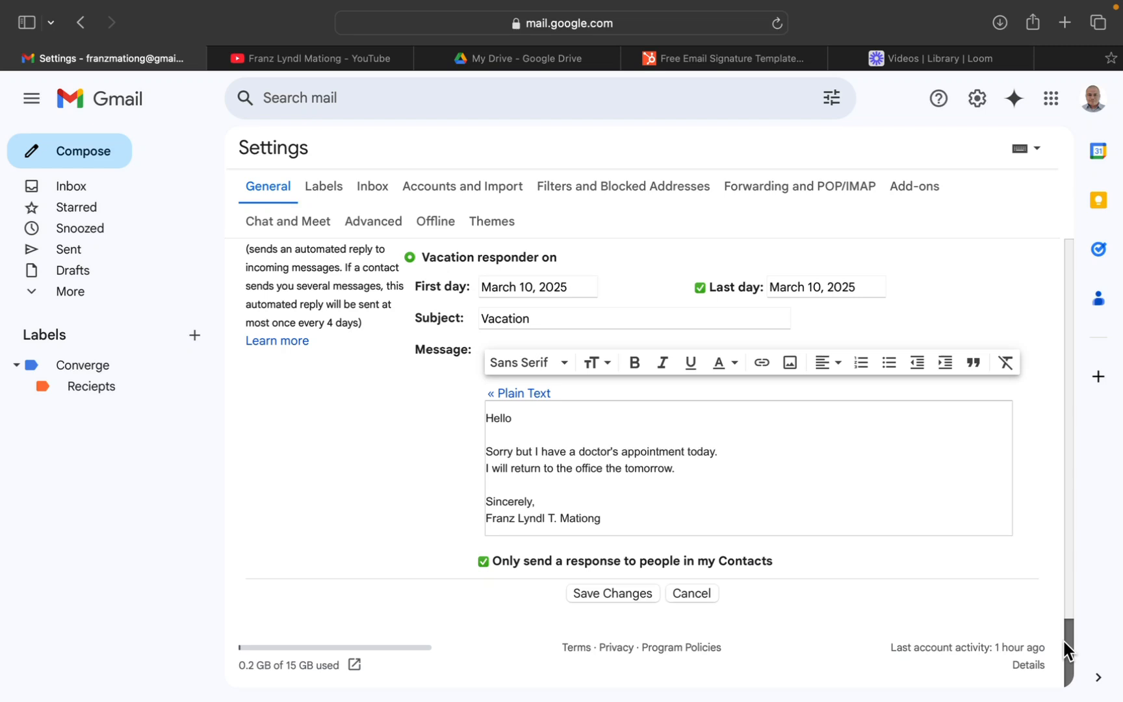
{"action": "left_click", "coordinate": [585, 591]}
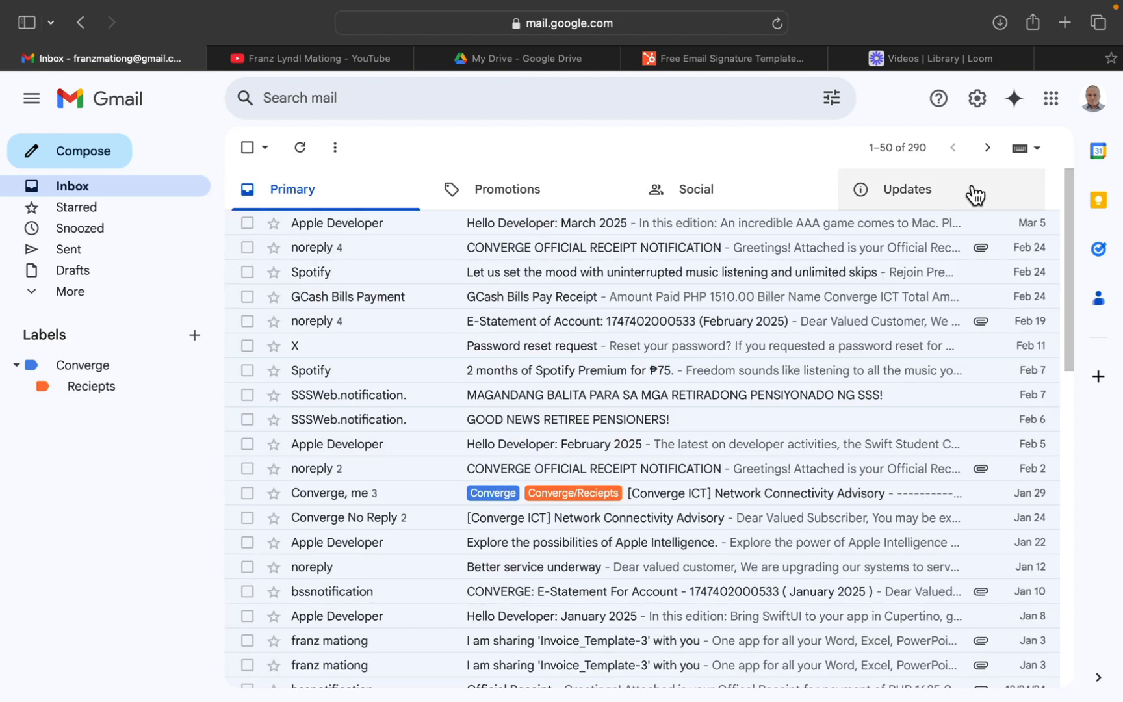
Open a blank new message to check whether the signature is inserted, and close it.
{"action": "left_click", "coordinate": [95, 166]}
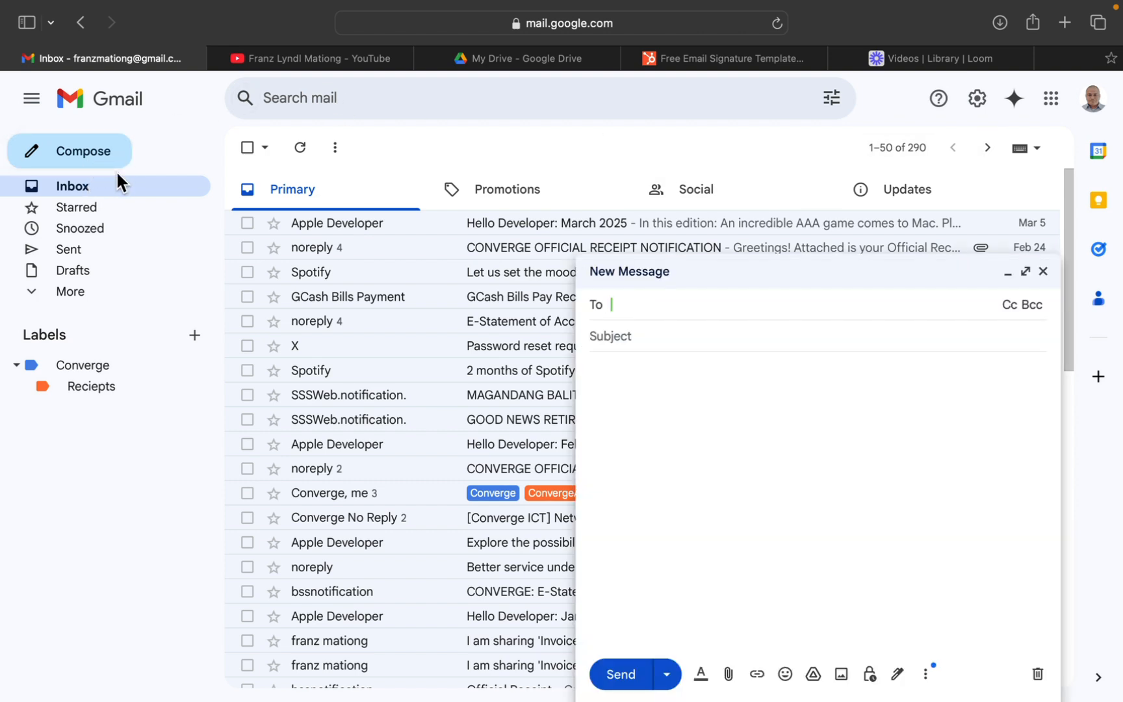
{"action": "left_click", "coordinate": [1010, 364]}
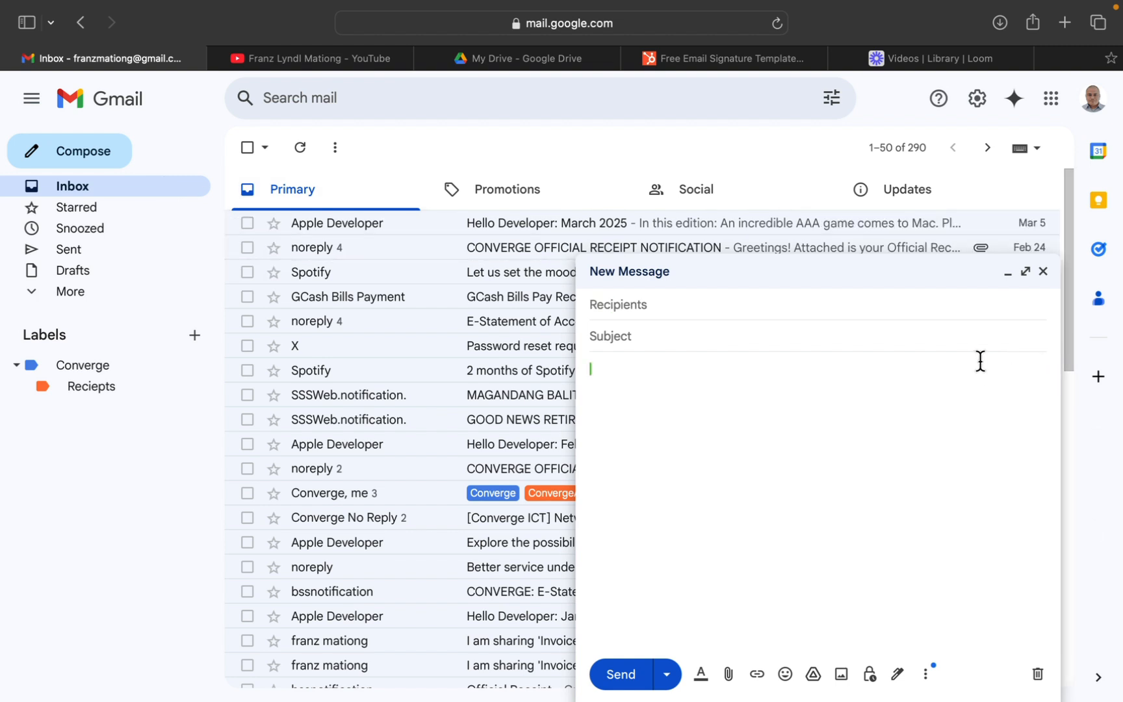
{"action": "left_click", "coordinate": [1041, 273]}
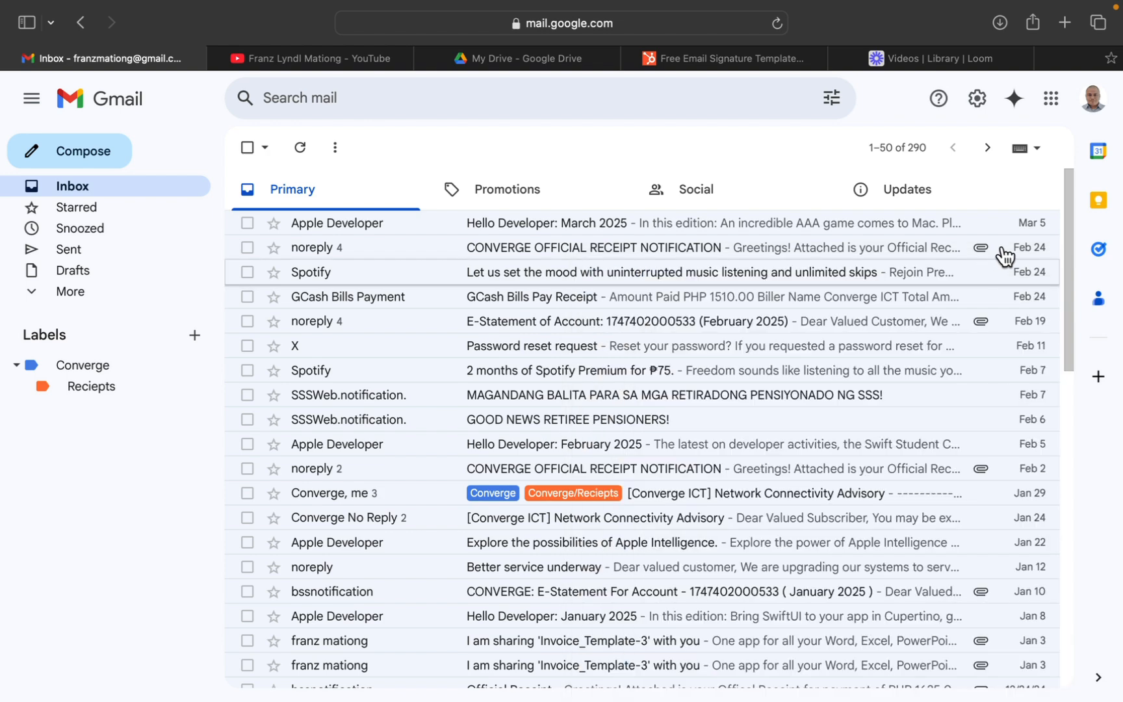
In the signature defaults of the general settings, set the reply/forward signature to Test and save the changes.
{"action": "left_click", "coordinate": [1051, 101]}
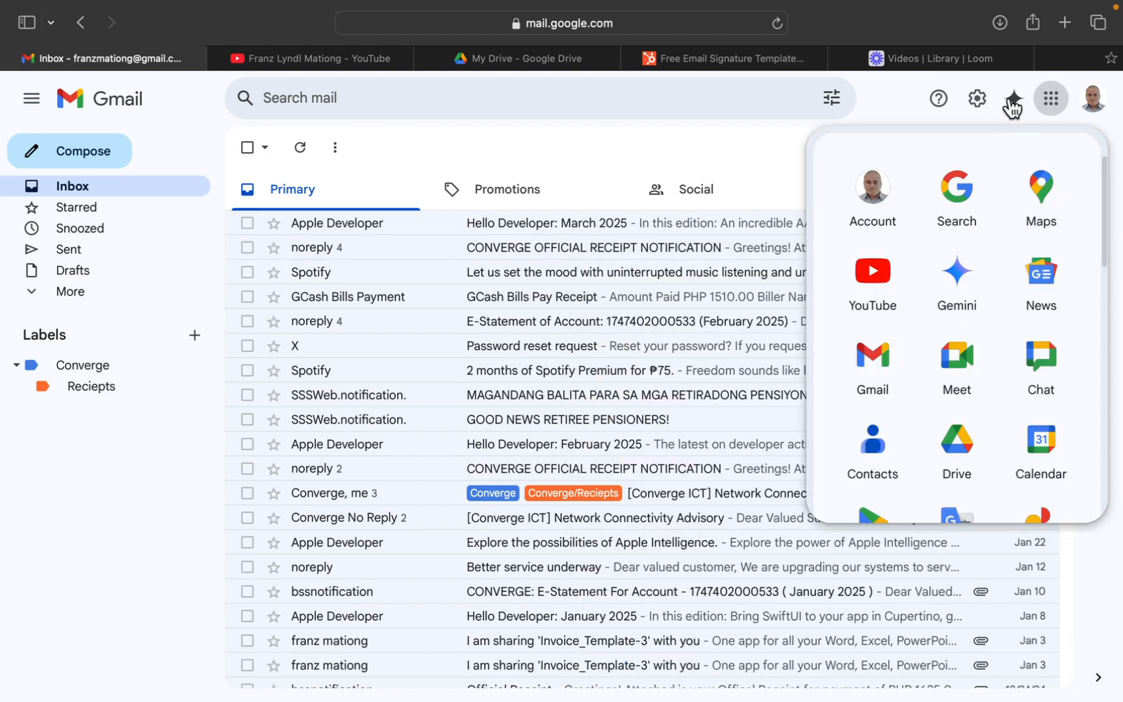
{"action": "left_click", "coordinate": [977, 99]}
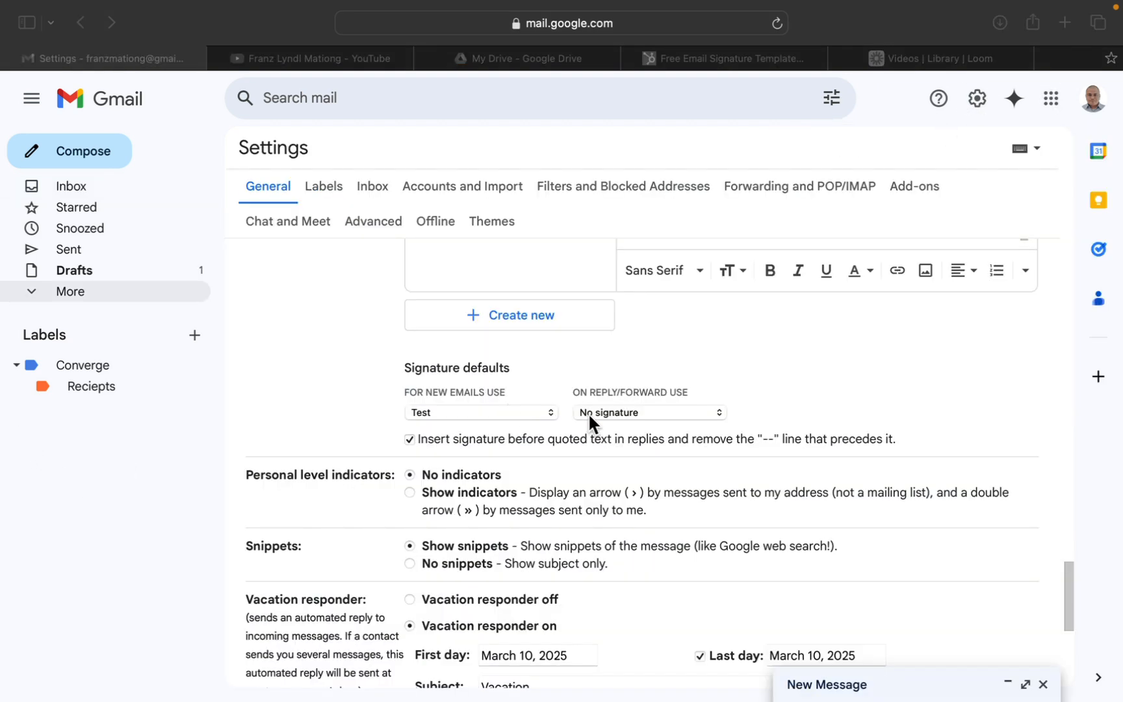
{"action": "left_click", "coordinate": [716, 409]}
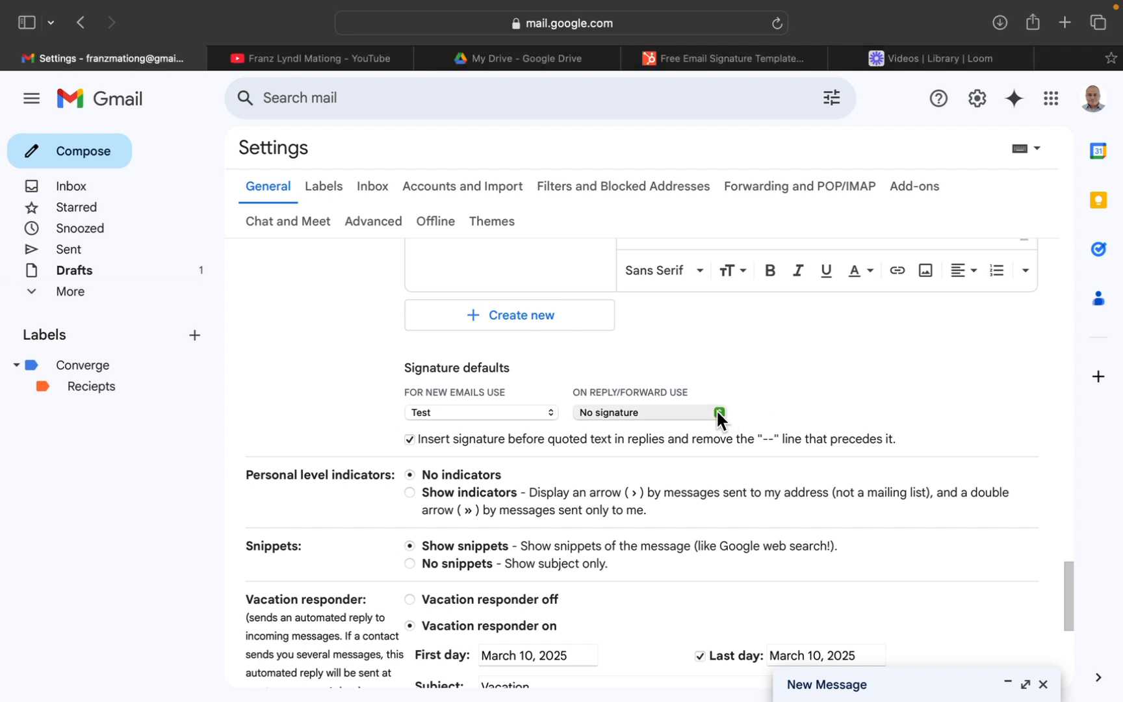
{"action": "left_click", "coordinate": [716, 409]}
{"action": "left_click", "coordinate": [674, 427]}
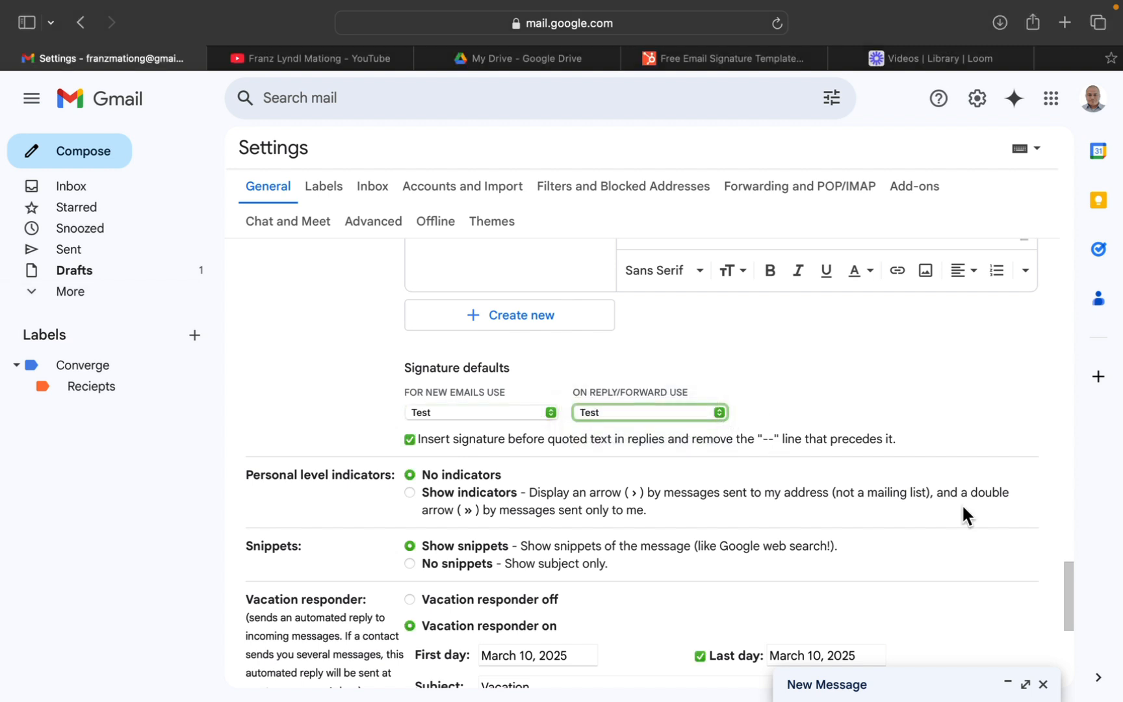
{"action": "left_click_drag", "start_coordinate": [1066, 579], "coordinate": [1007, 632]}
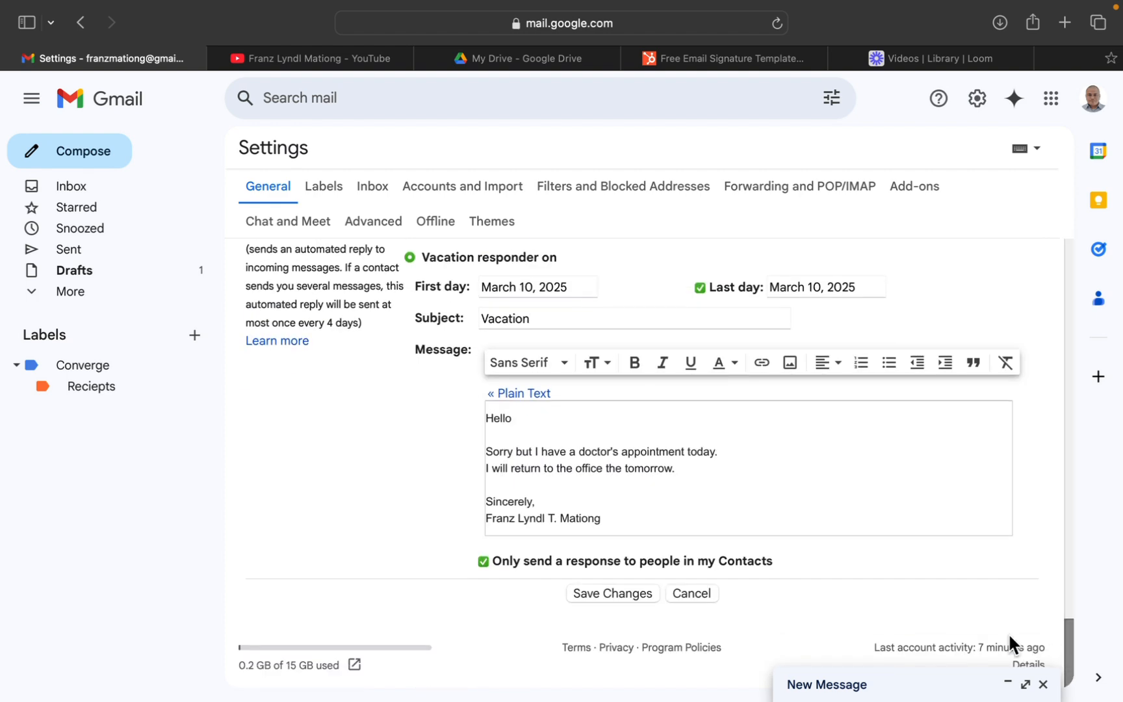
{"action": "left_click", "coordinate": [617, 591]}
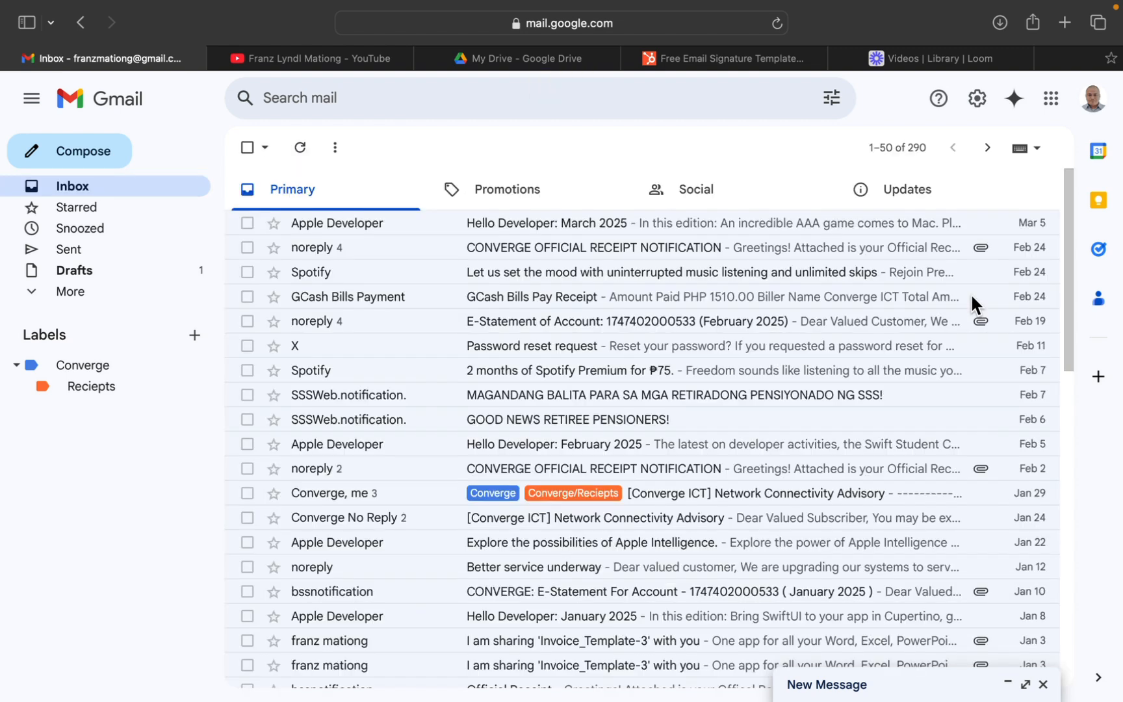
Start a new message to check the inserted signature, address it to the owner's e-mail, and close the draft.
{"action": "left_click", "coordinate": [88, 154]}
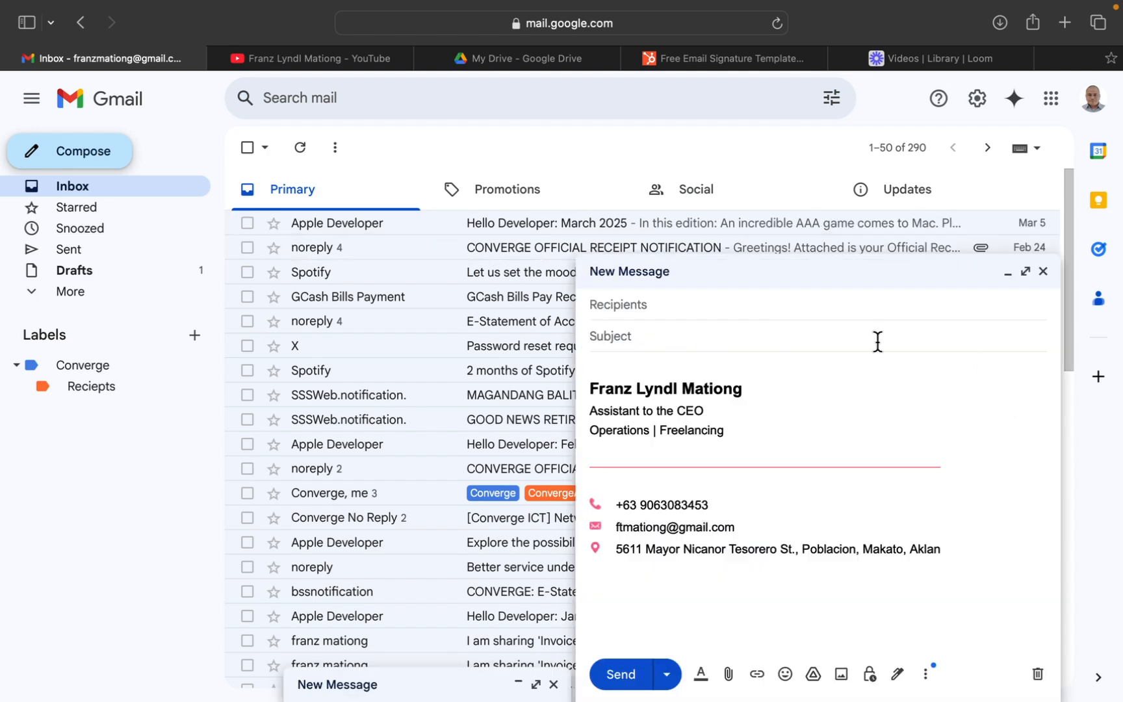
{"action": "left_click", "coordinate": [658, 304]}
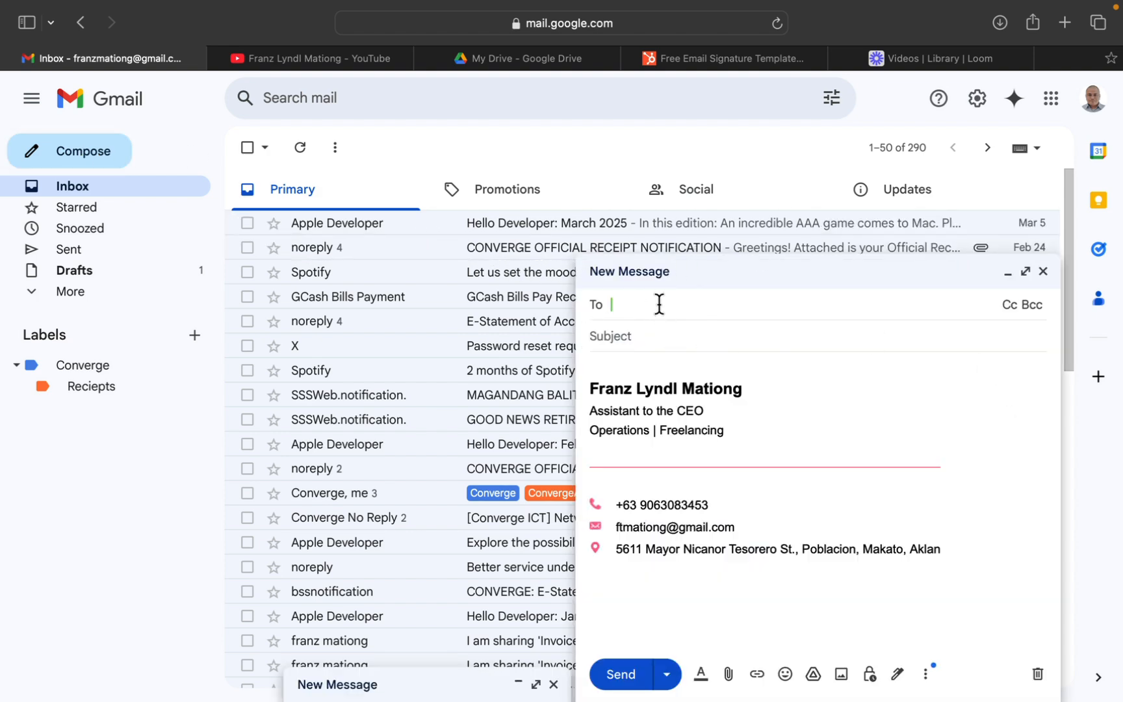
{"action": "type", "text": "ft"}
{"action": "left_click", "coordinate": [648, 337]}
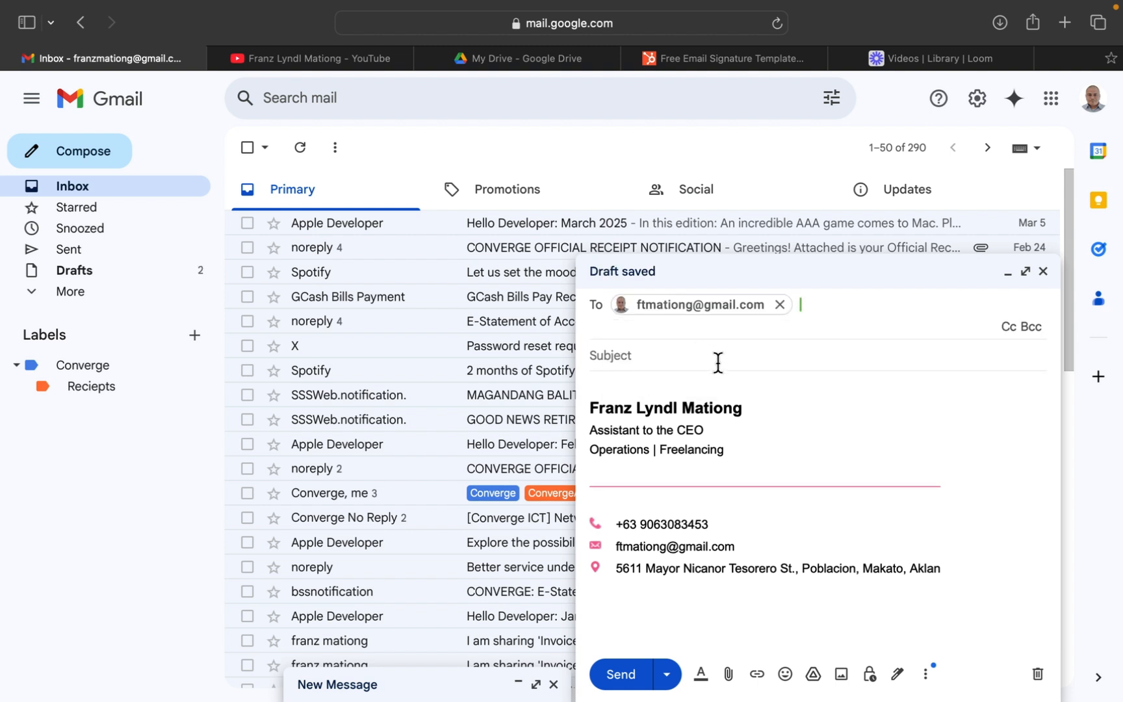
{"action": "left_click", "coordinate": [1043, 271]}
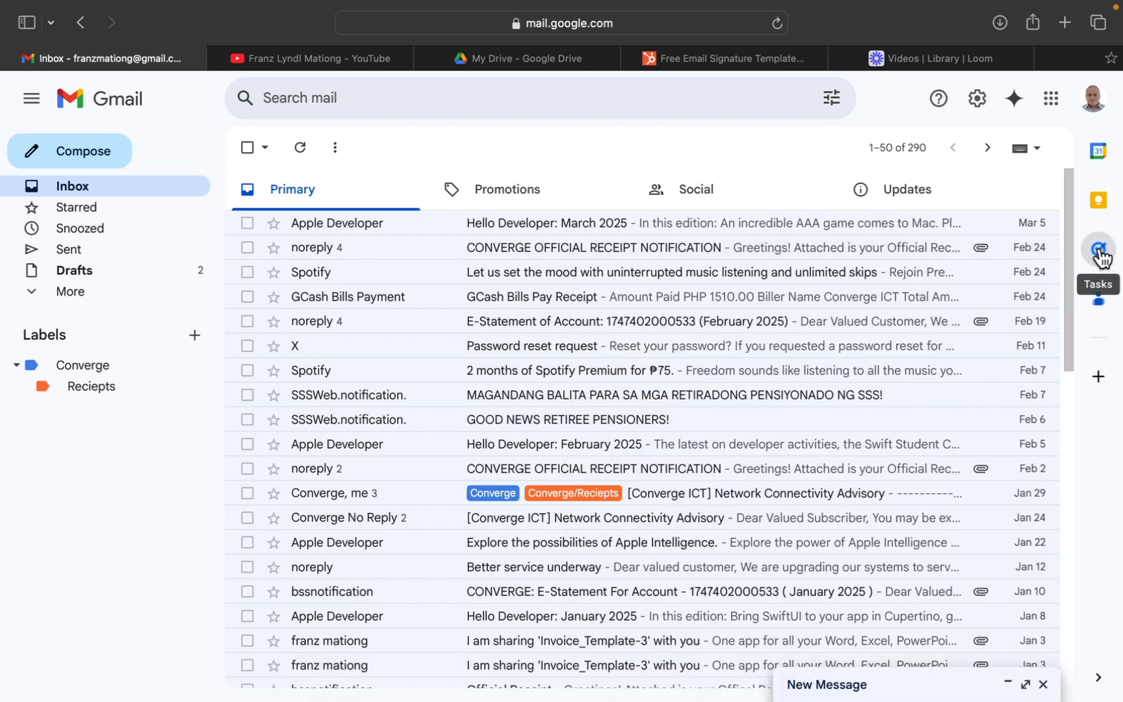
View the My Tasks list beside the inbox and close it.
{"action": "left_click", "coordinate": [1099, 254]}
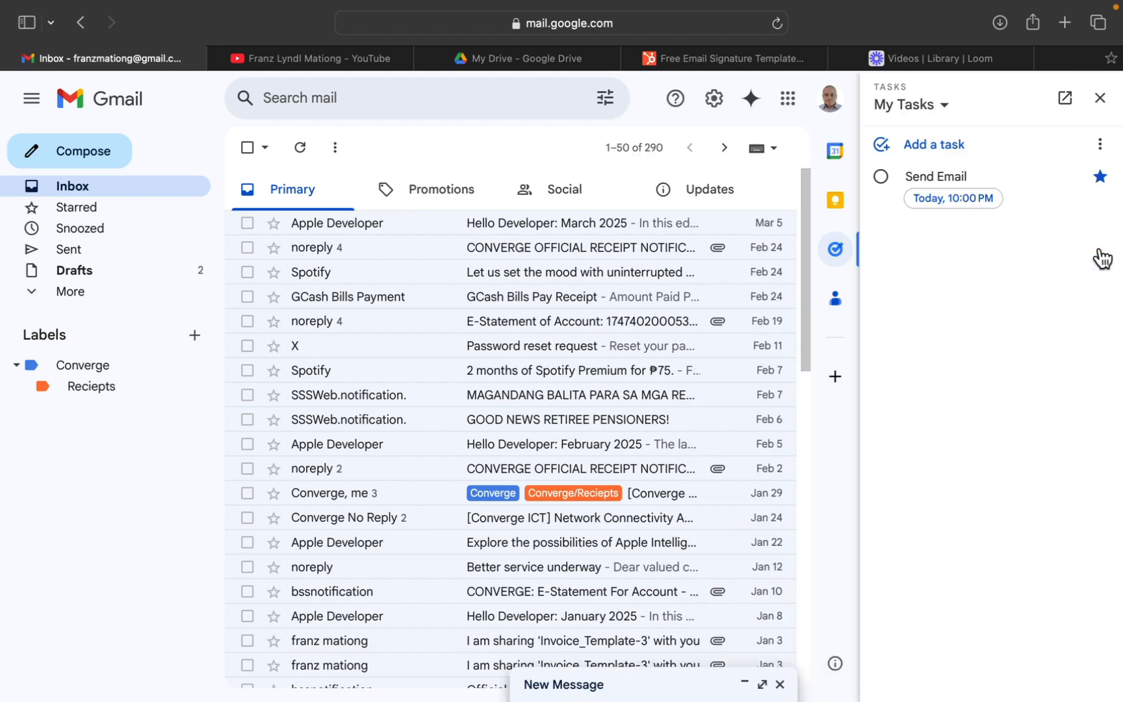
{"action": "left_click", "coordinate": [1101, 102]}
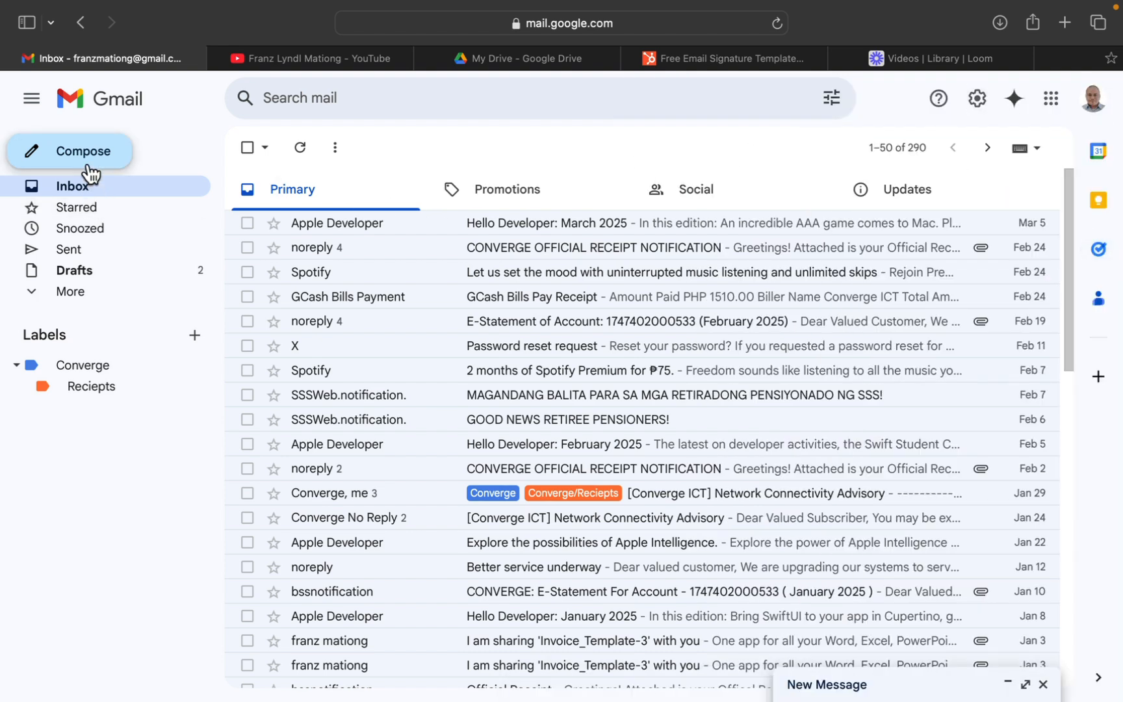
Compose a new message to the owner's e-mail address with the subject "Scheduled Send".
{"action": "left_click", "coordinate": [86, 163]}
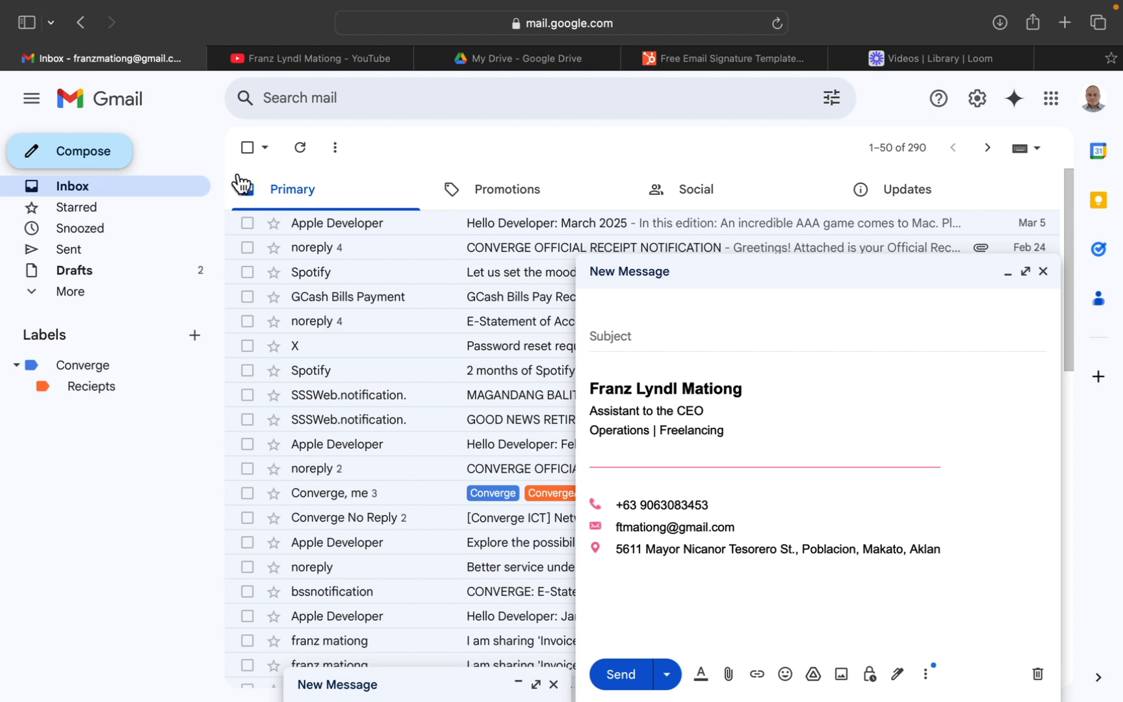
{"action": "left_click", "coordinate": [599, 298]}
{"action": "type", "text": "ft"}
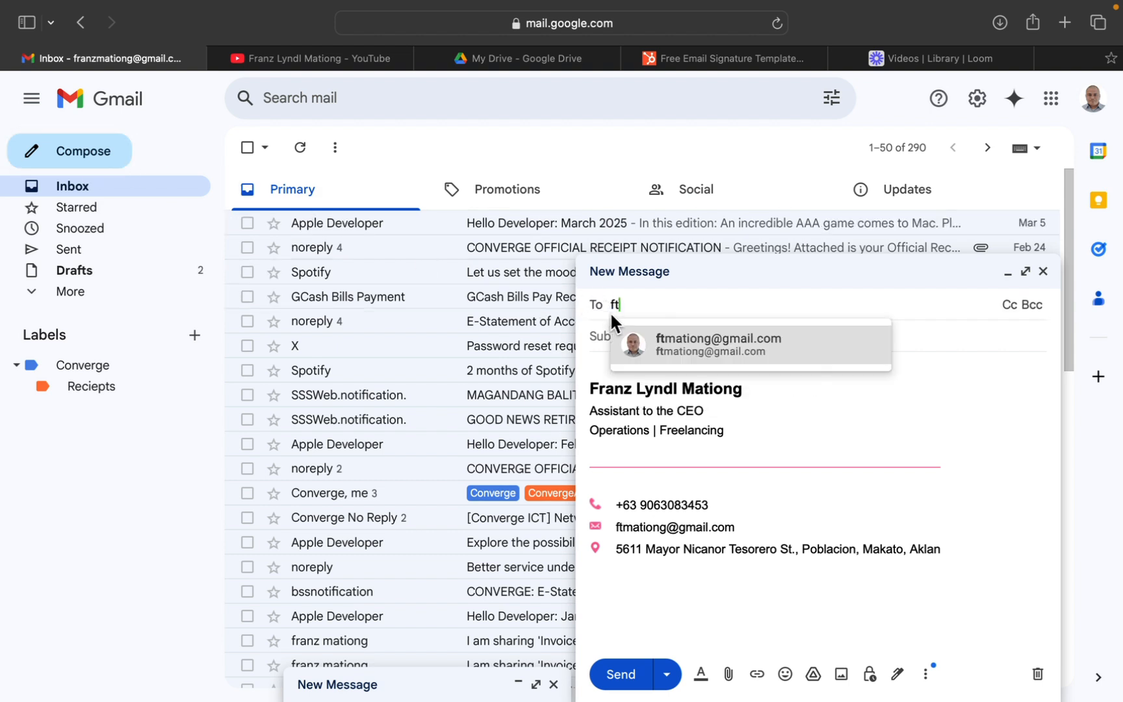
{"action": "left_click", "coordinate": [633, 344]}
{"action": "left_click", "coordinate": [639, 339]}
{"action": "type", "text": "Scheduled Send"}
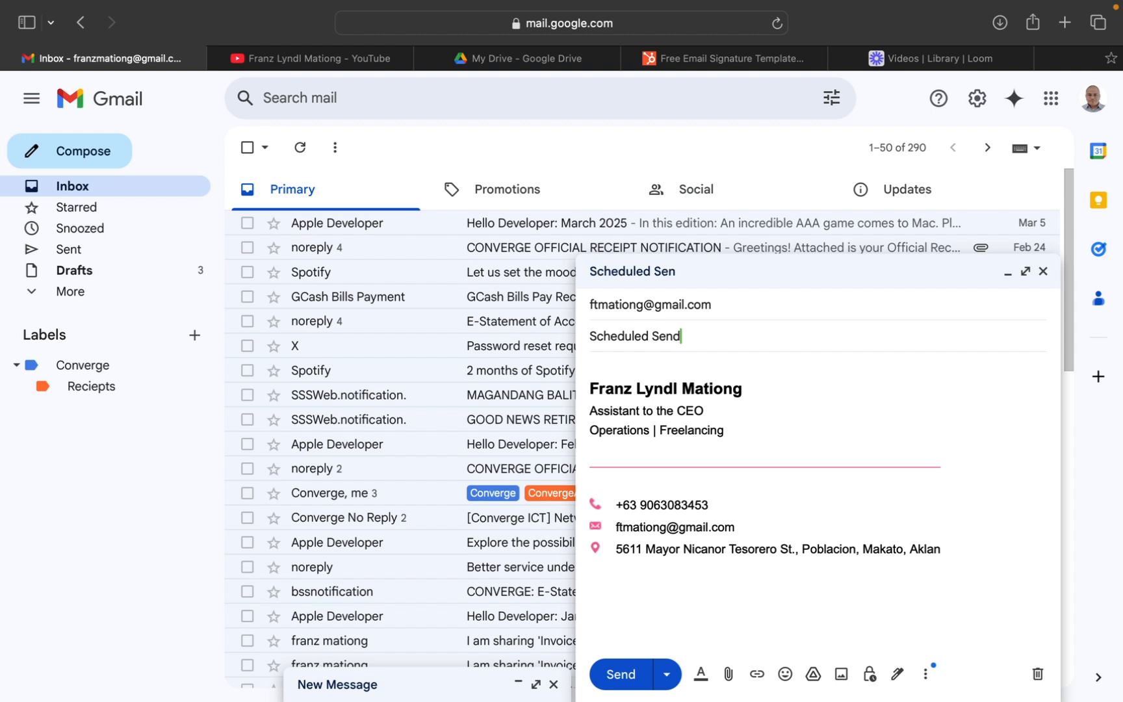
{"action": "left_click", "coordinate": [702, 371]}
Schedule the message to be sent at a custom time, Mar 6, 2025 at 5:00 PM.
{"action": "left_click", "coordinate": [669, 674]}
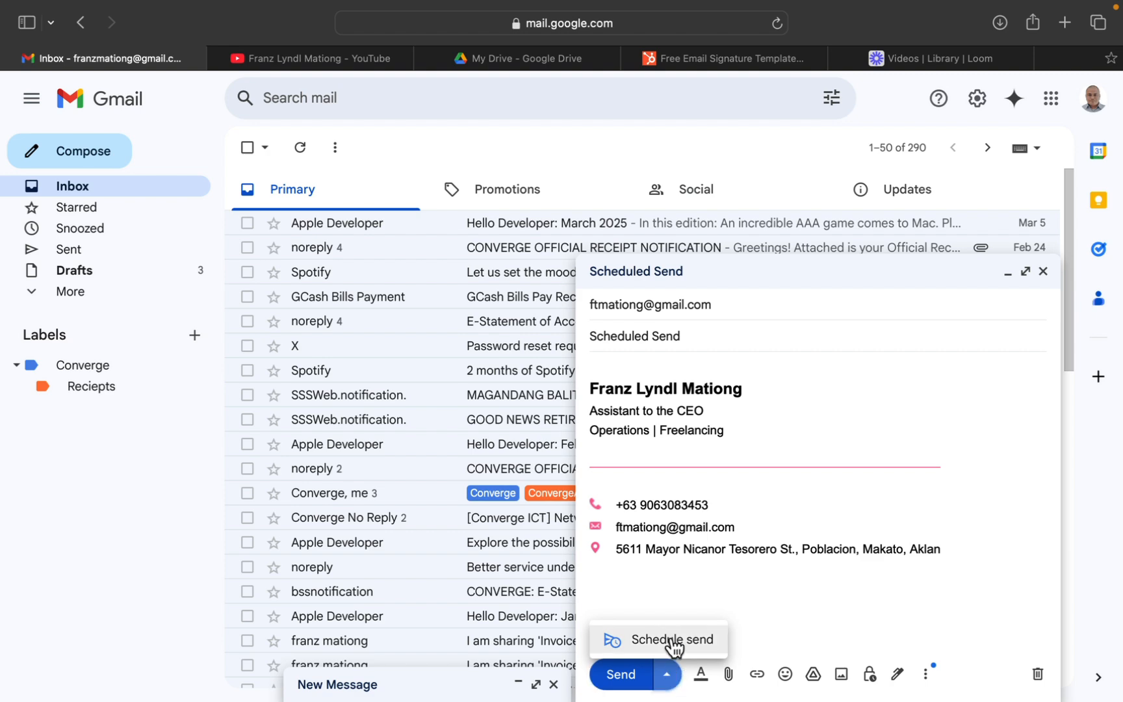
{"action": "left_click", "coordinate": [669, 641]}
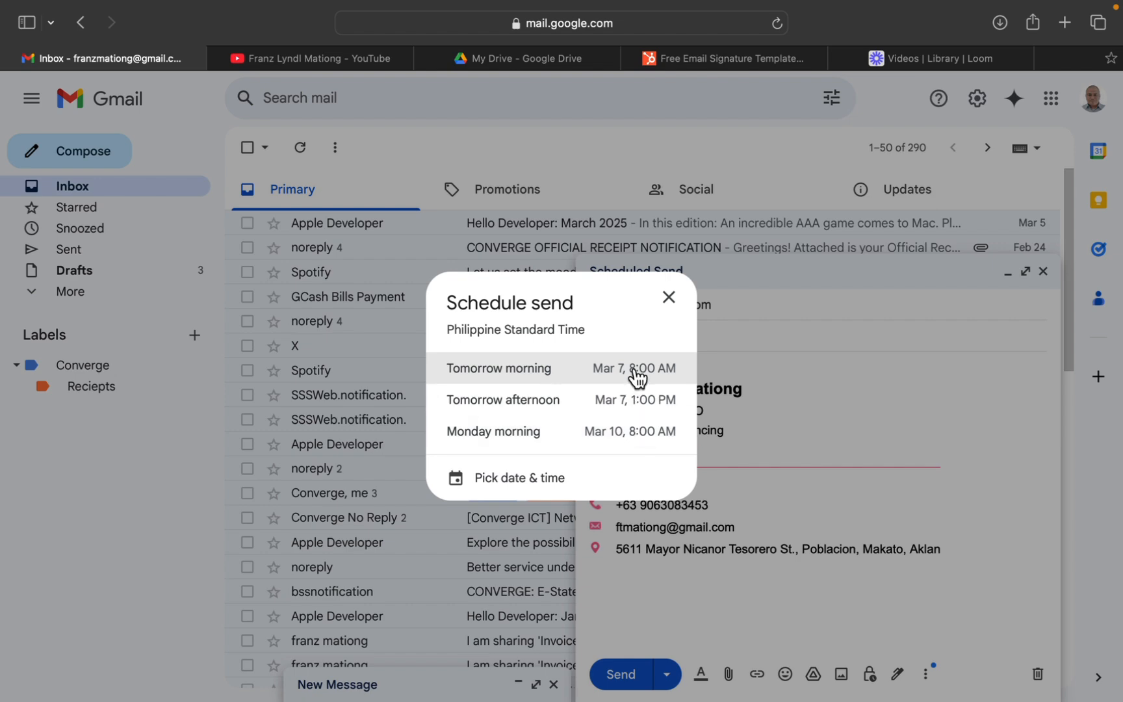
{"action": "left_click", "coordinate": [501, 482]}
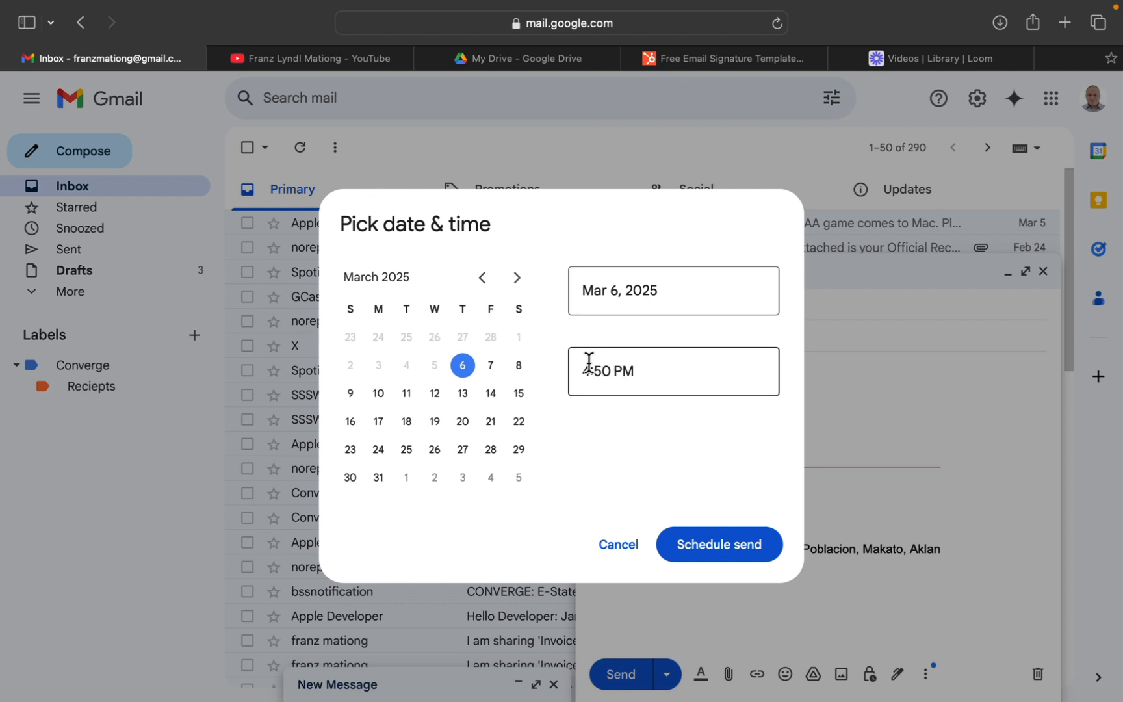
{"action": "left_click", "coordinate": [612, 374]}
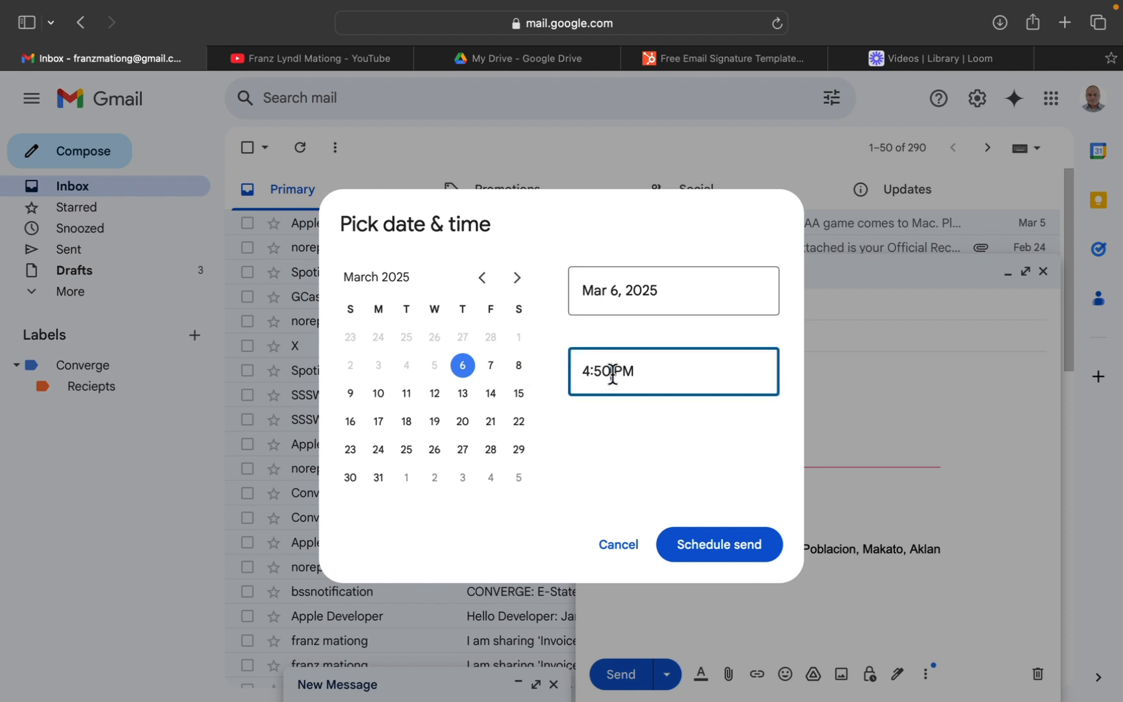
{"action": "key", "text": "BackSpace"}
{"action": "key", "text": "BackSpace"}
{"action": "key", "text": "BackSpace"}
{"action": "key", "text": "BackSpace"}
{"action": "type", "text": "5:00"}
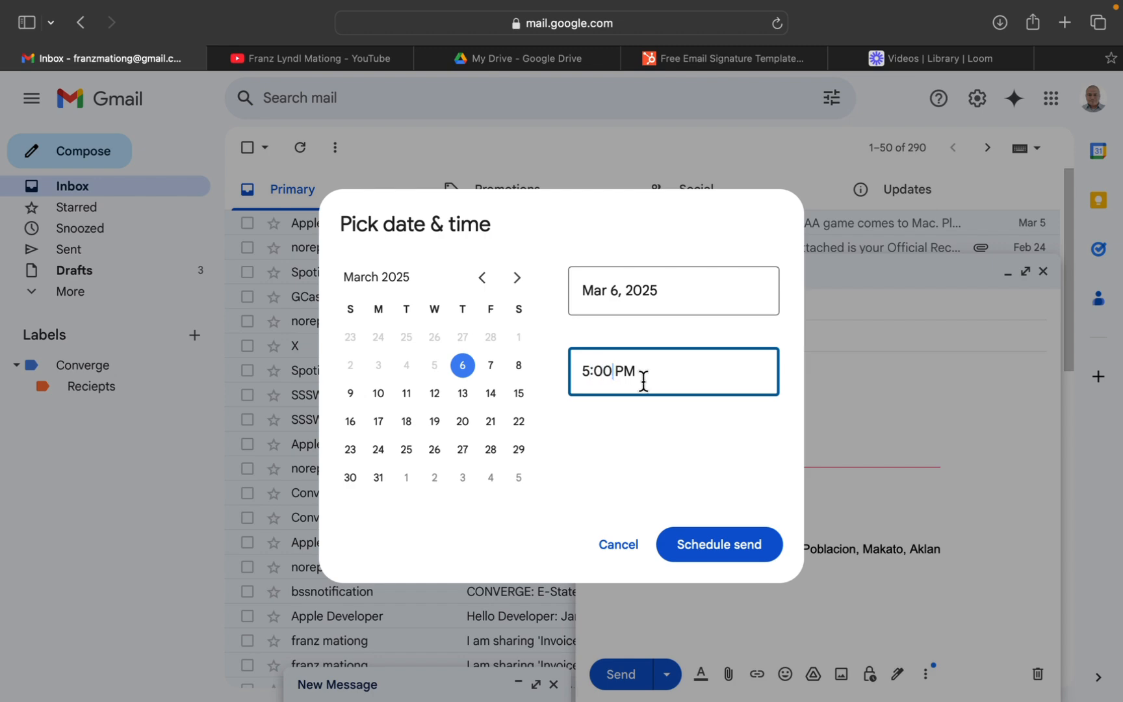
{"action": "left_click", "coordinate": [703, 548]}
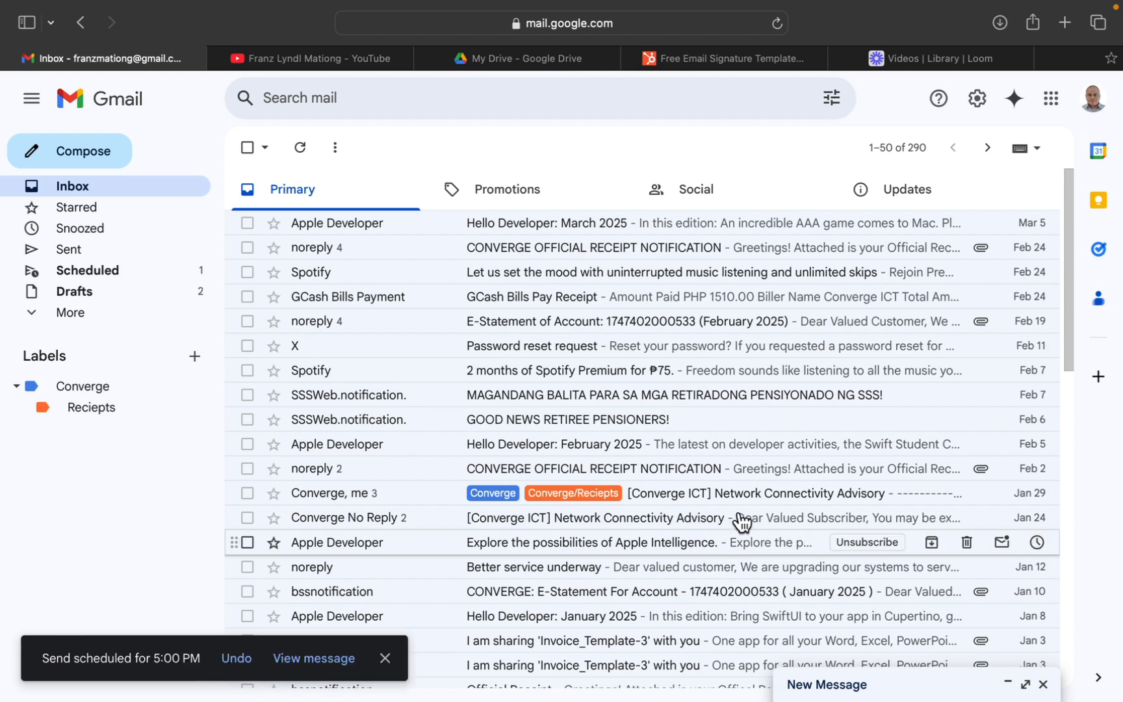
{"action": "mouse_move", "coordinate": [202, 636]}
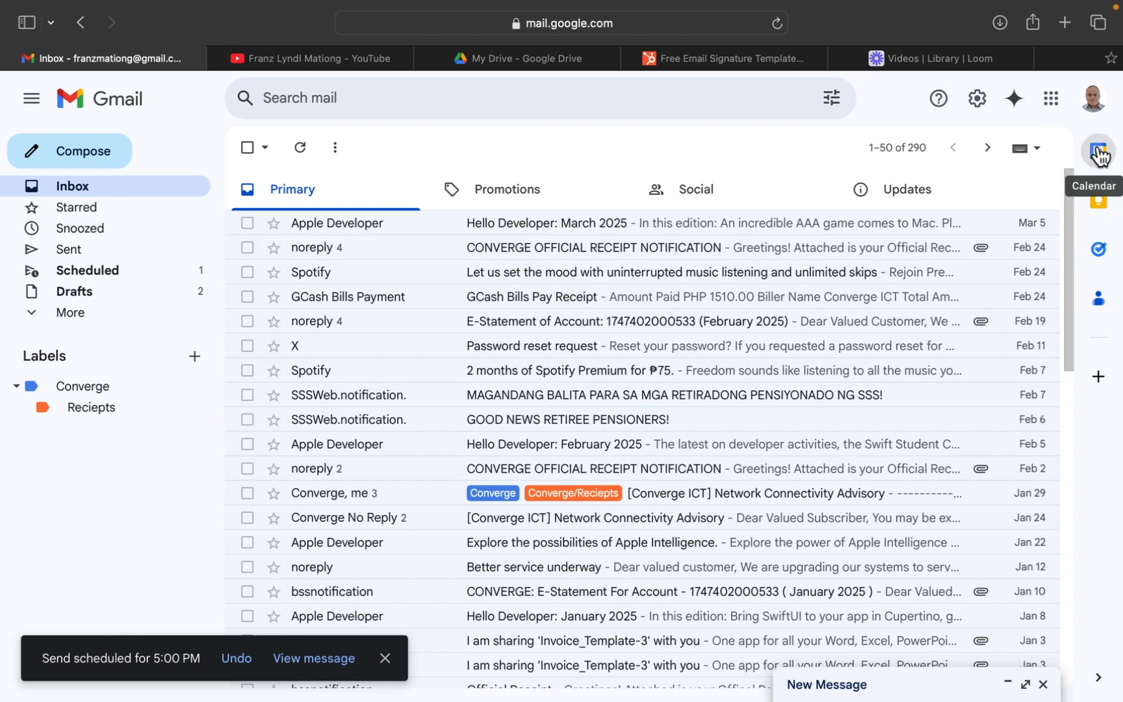
Open the My Tasks list and toggle the star on the "Send Email" task, leaving it starred.
{"action": "left_click", "coordinate": [1098, 250]}
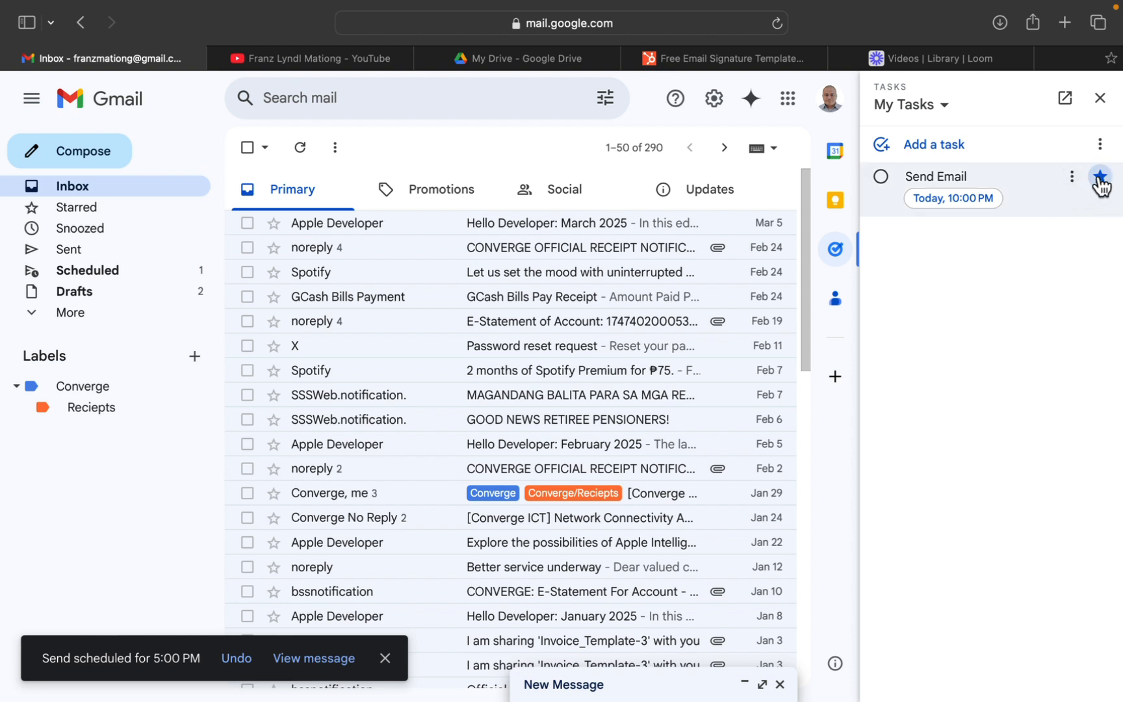
{"action": "left_click", "coordinate": [1073, 183]}
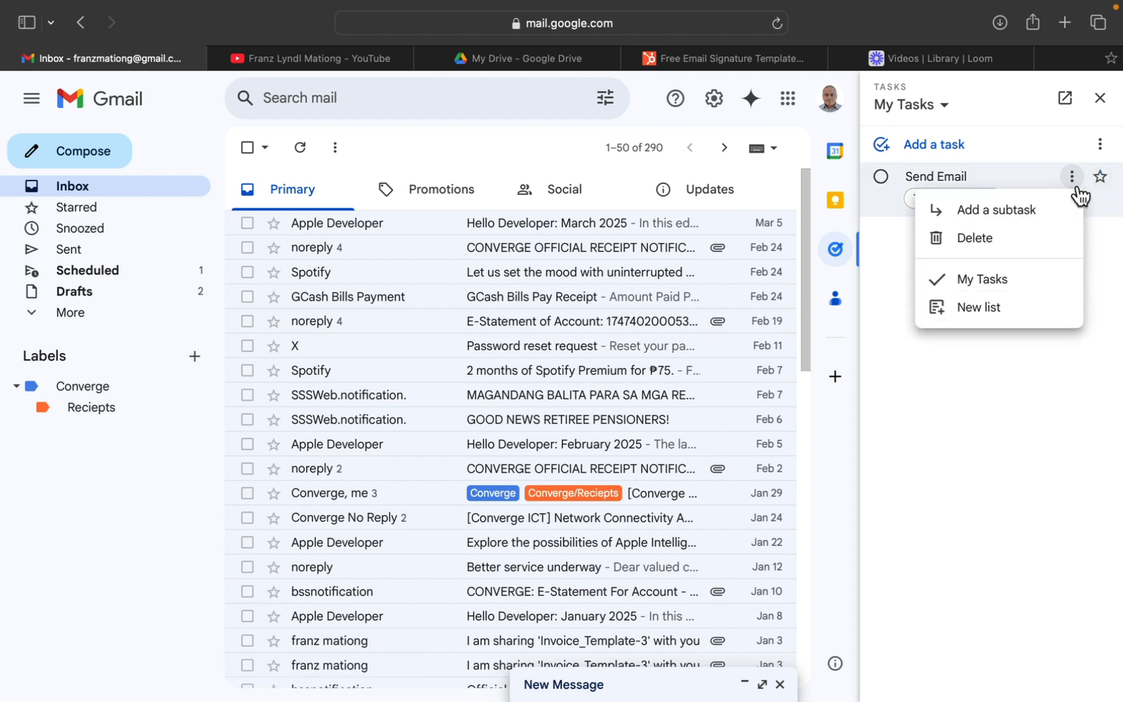
{"action": "left_click", "coordinate": [1100, 177]}
{"action": "left_click", "coordinate": [1100, 176]}
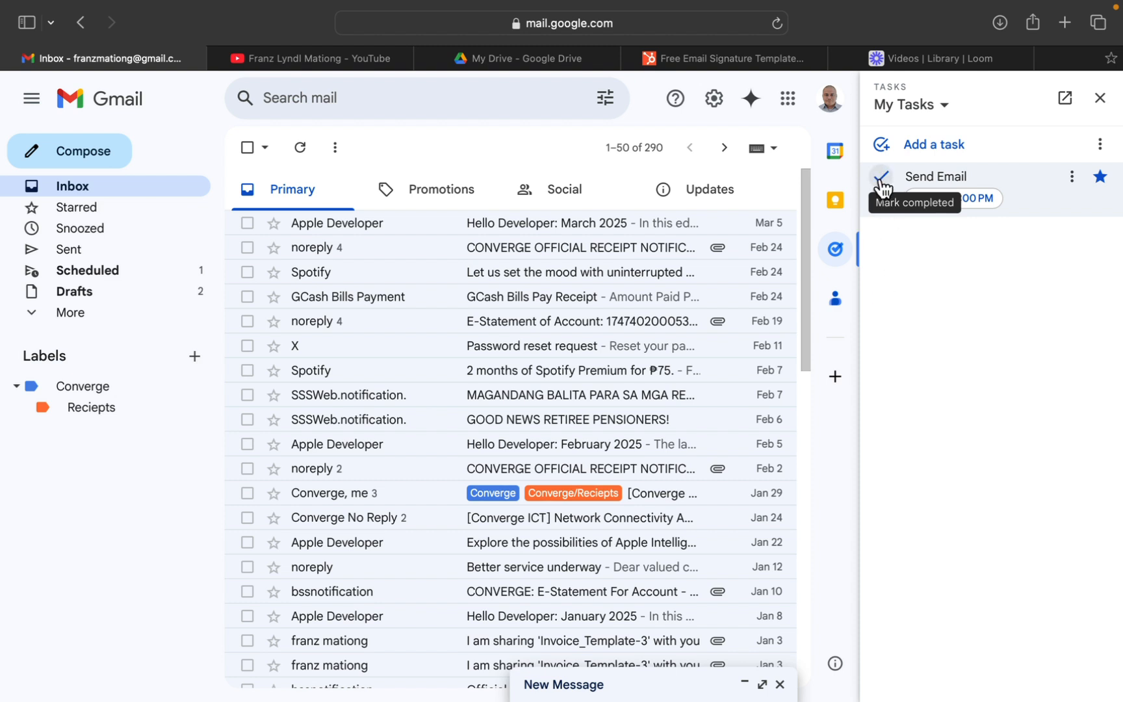
Rename the "Send Email" task as "Send Scheduled Email".
{"action": "left_click", "coordinate": [955, 177]}
{"action": "left_click", "coordinate": [1072, 176]}
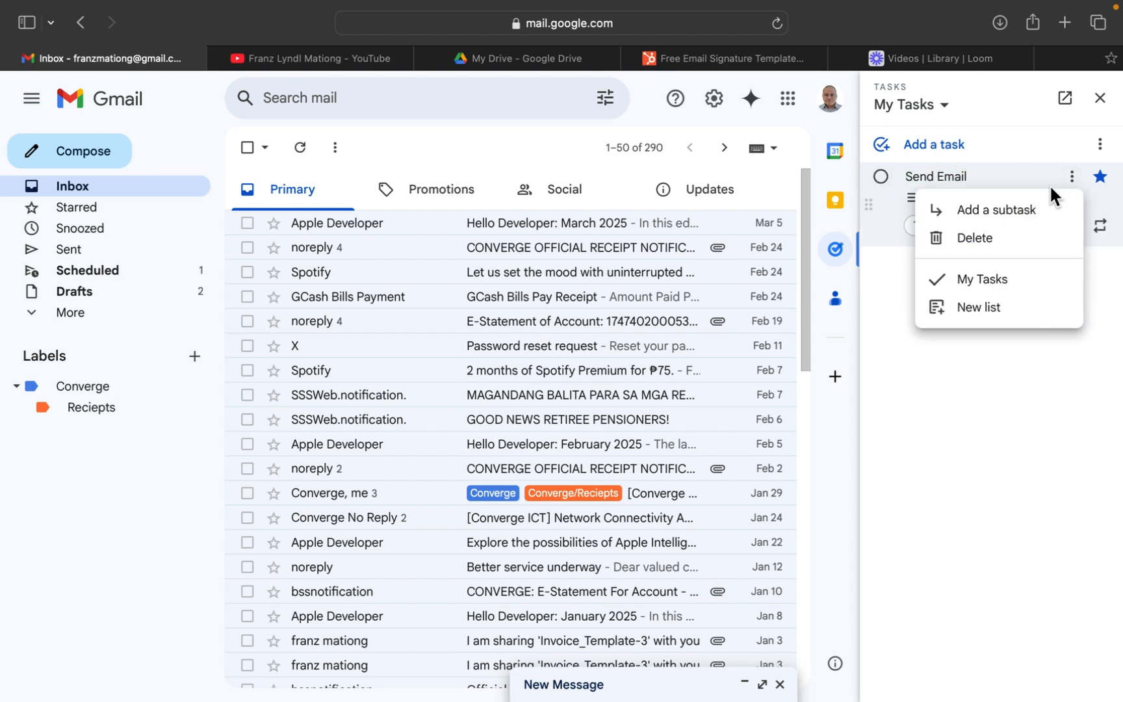
{"action": "left_click", "coordinate": [953, 372]}
{"action": "left_click", "coordinate": [916, 182]}
{"action": "key", "text": "Left"}
{"action": "key", "text": "Left"}
{"action": "key", "text": "Left"}
{"action": "key", "text": "Left"}
{"action": "key", "text": "Left"}
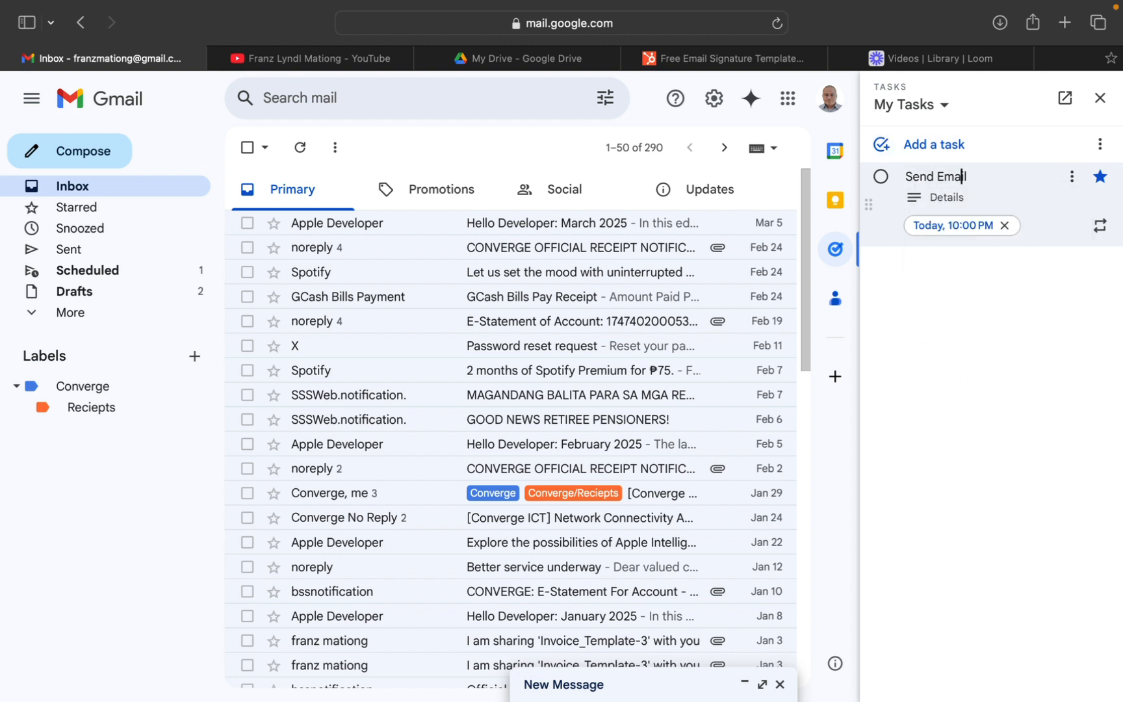
{"action": "type", "text": "Schedule"}
{"action": "key", "text": "BackSpace"}
{"action": "type", "text": "d"}
{"action": "left_click", "coordinate": [1061, 310]}
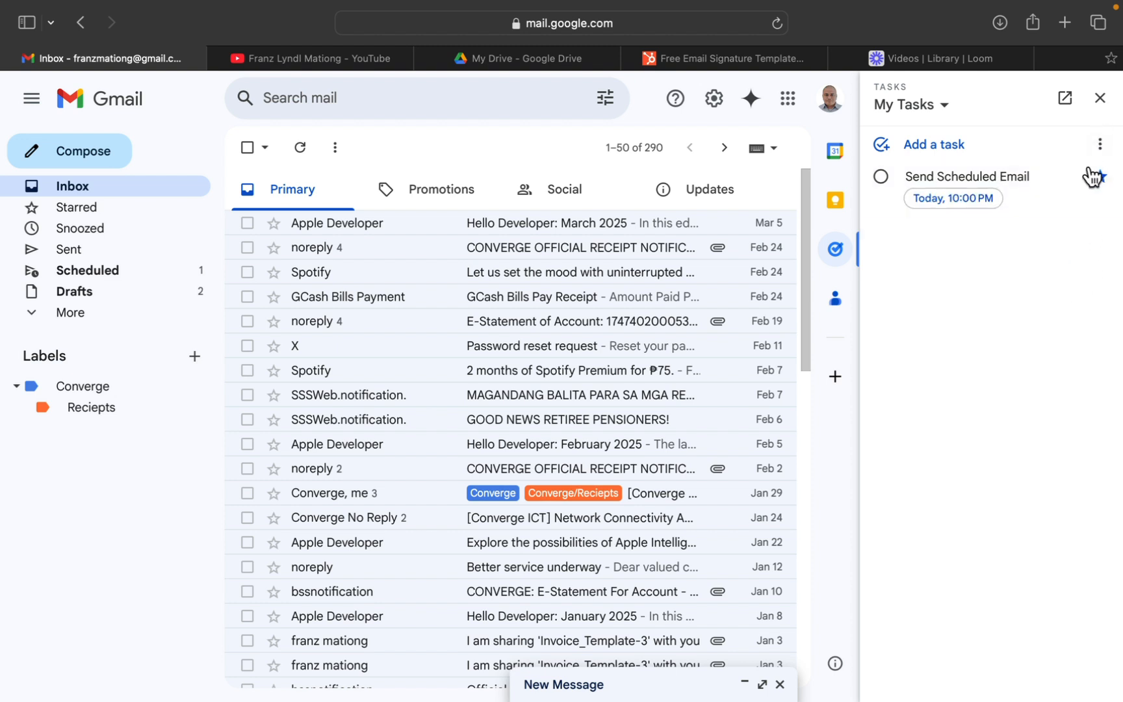
Mark the "Send Scheduled Email" task as completed, undoing and repeating the completion once, and close the task list.
{"action": "left_click", "coordinate": [880, 177]}
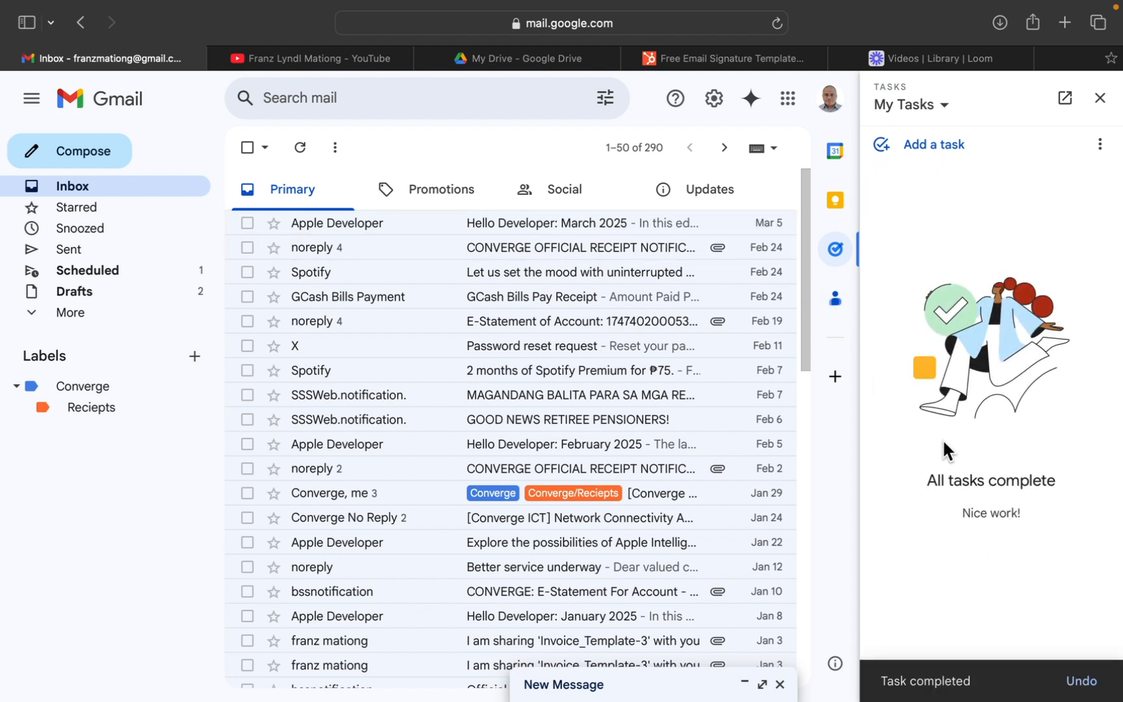
{"action": "left_click", "coordinate": [1090, 683]}
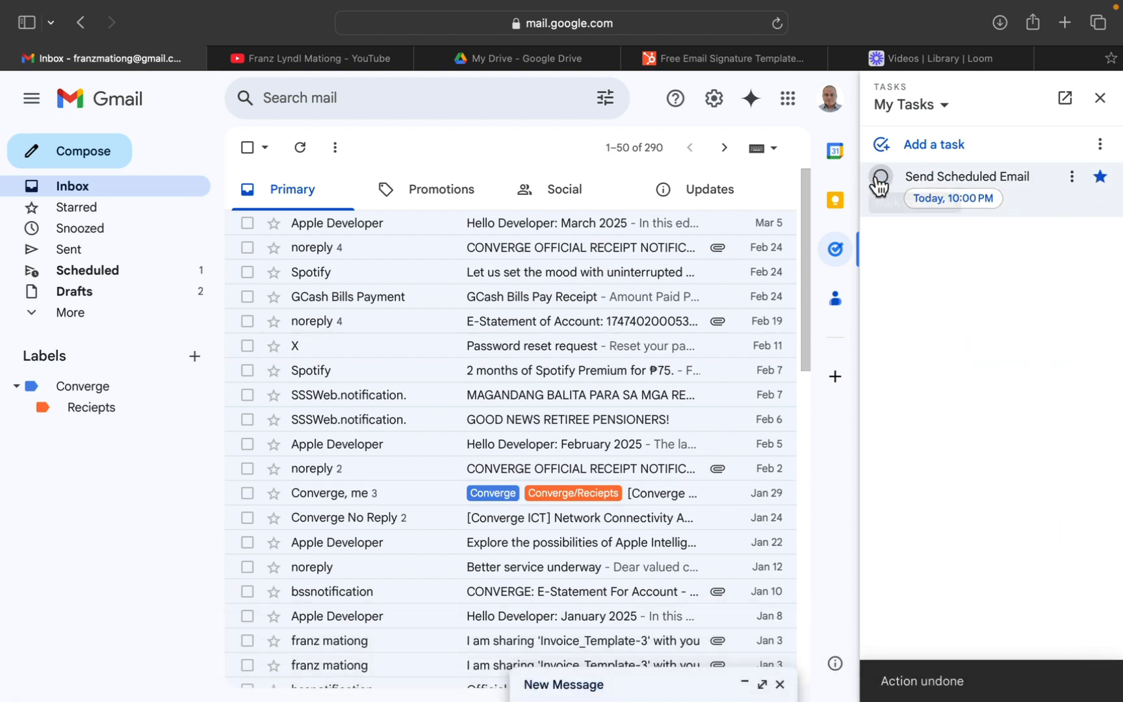
{"action": "left_click", "coordinate": [881, 176]}
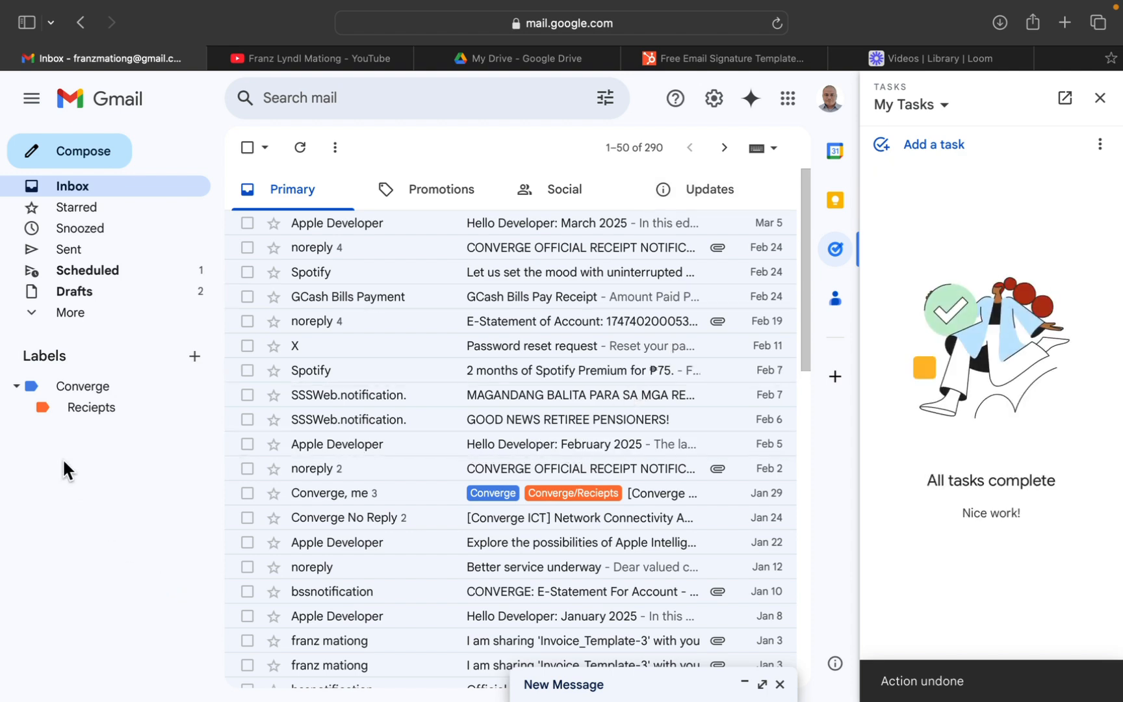
{"action": "left_click", "coordinate": [1100, 98]}
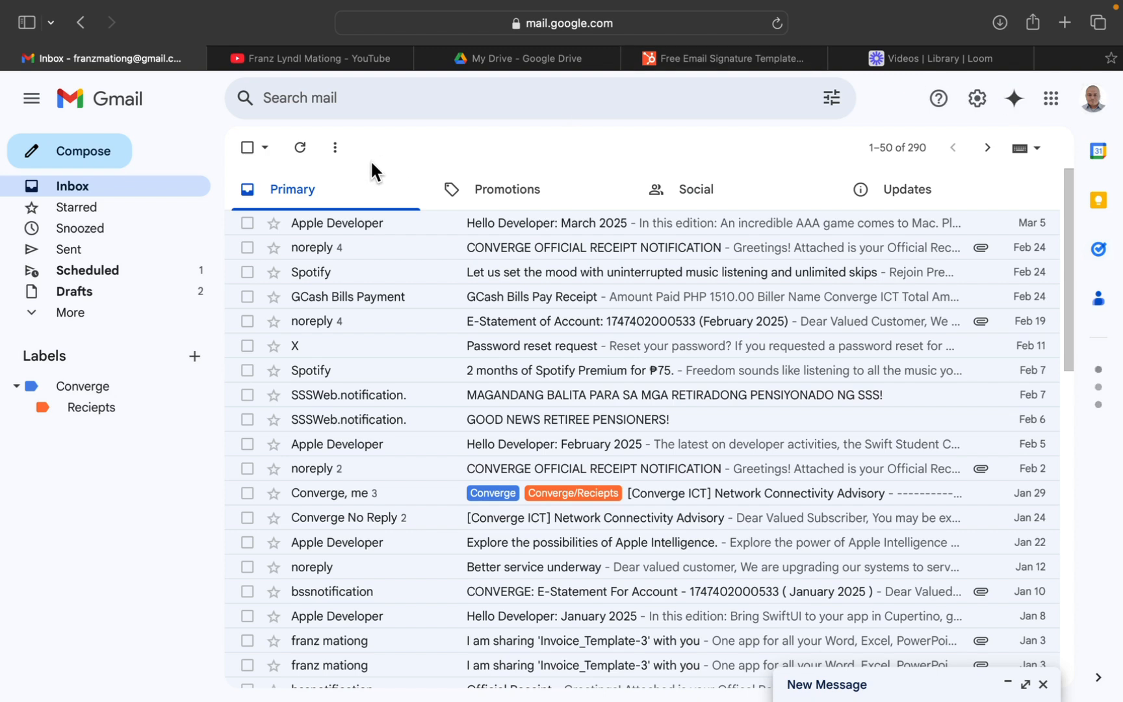